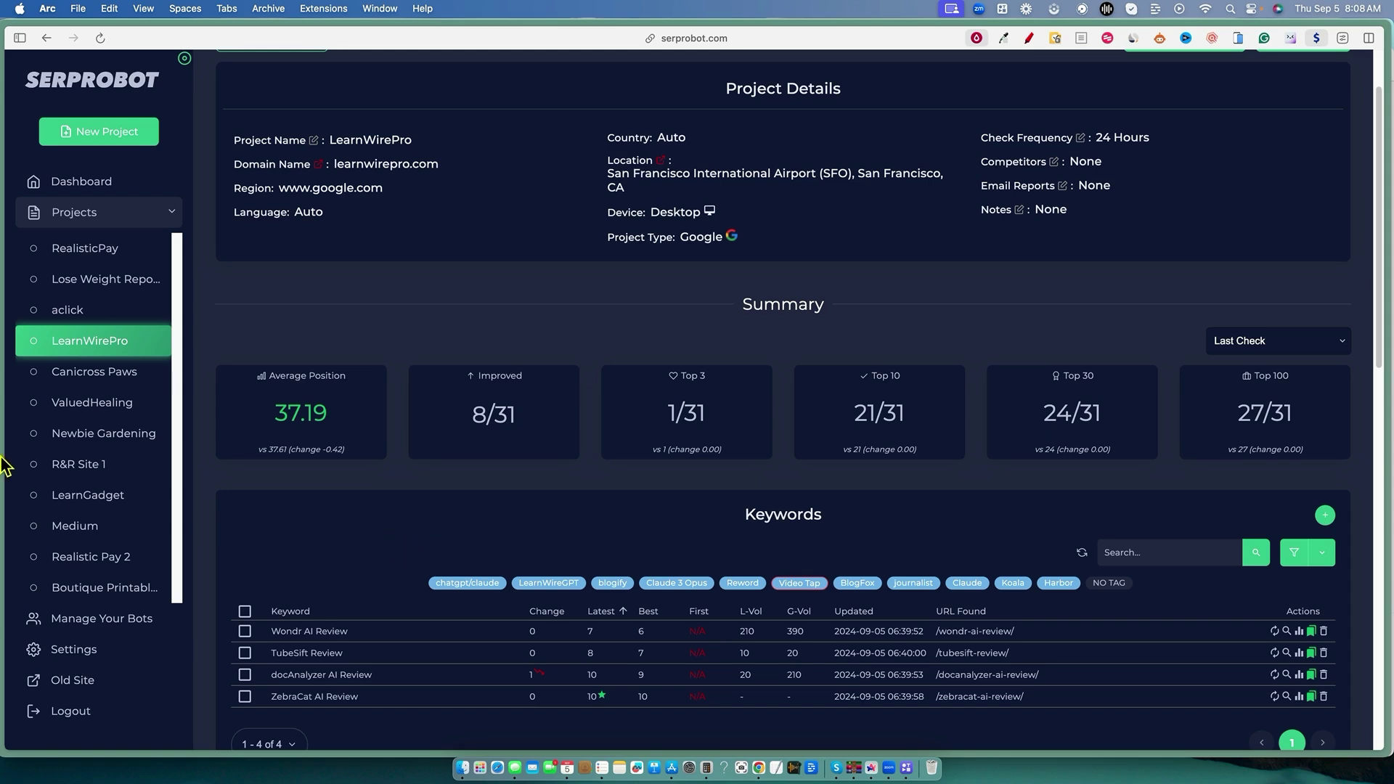
Switch to the LearnWire YouTube channel and copy the link address of the "GoHighLevel Review: All-in-One Marketing Platform Tested (2024)" video
left_click(69, 112)
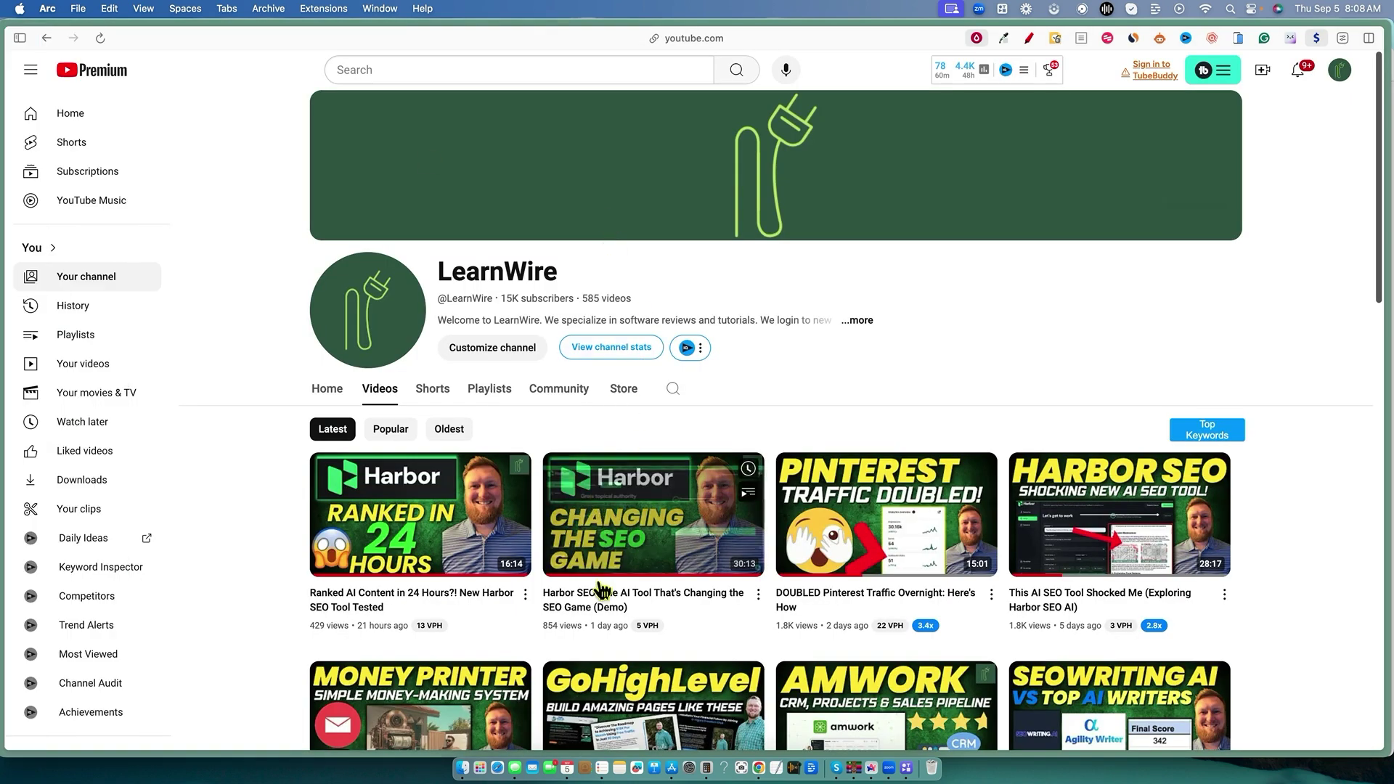
scroll(603, 580, "down", 3)
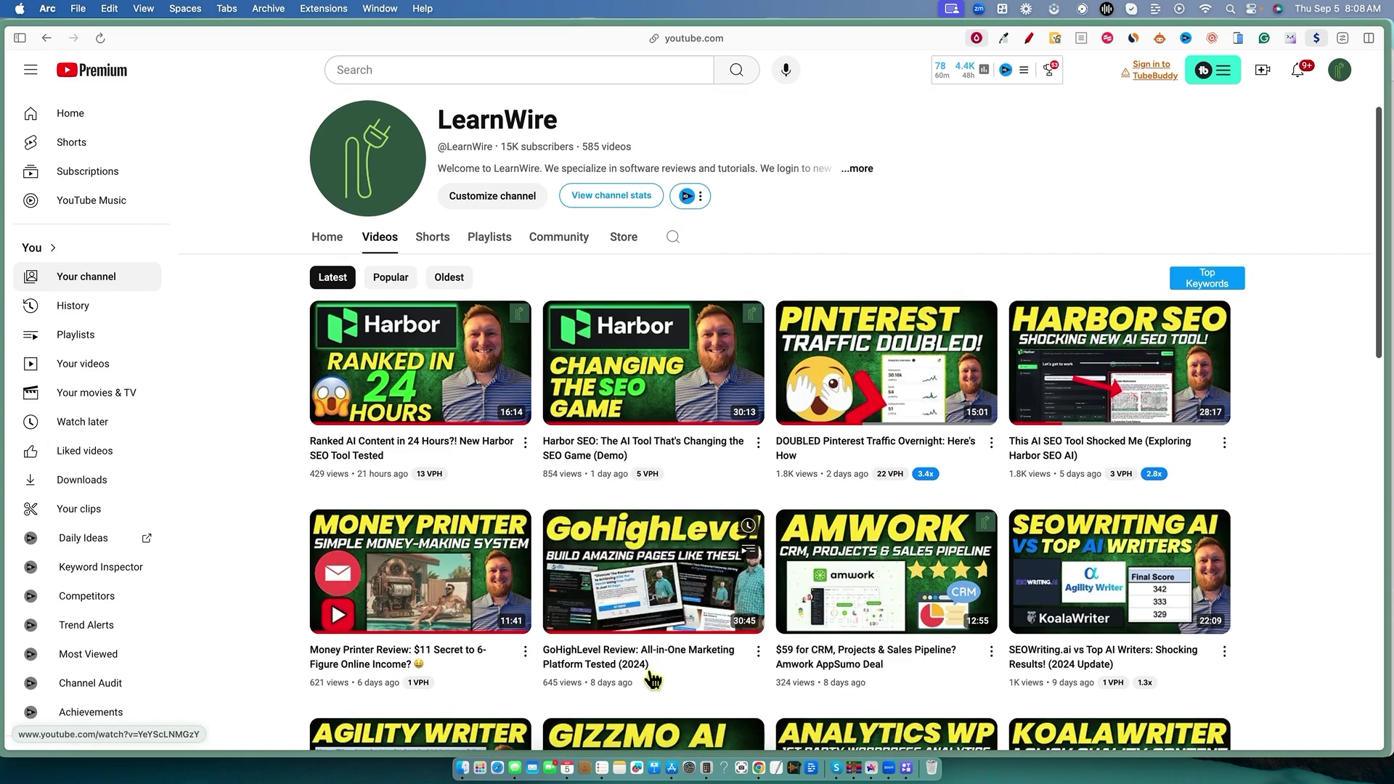
triple_click(621, 662)
right_click(621, 662)
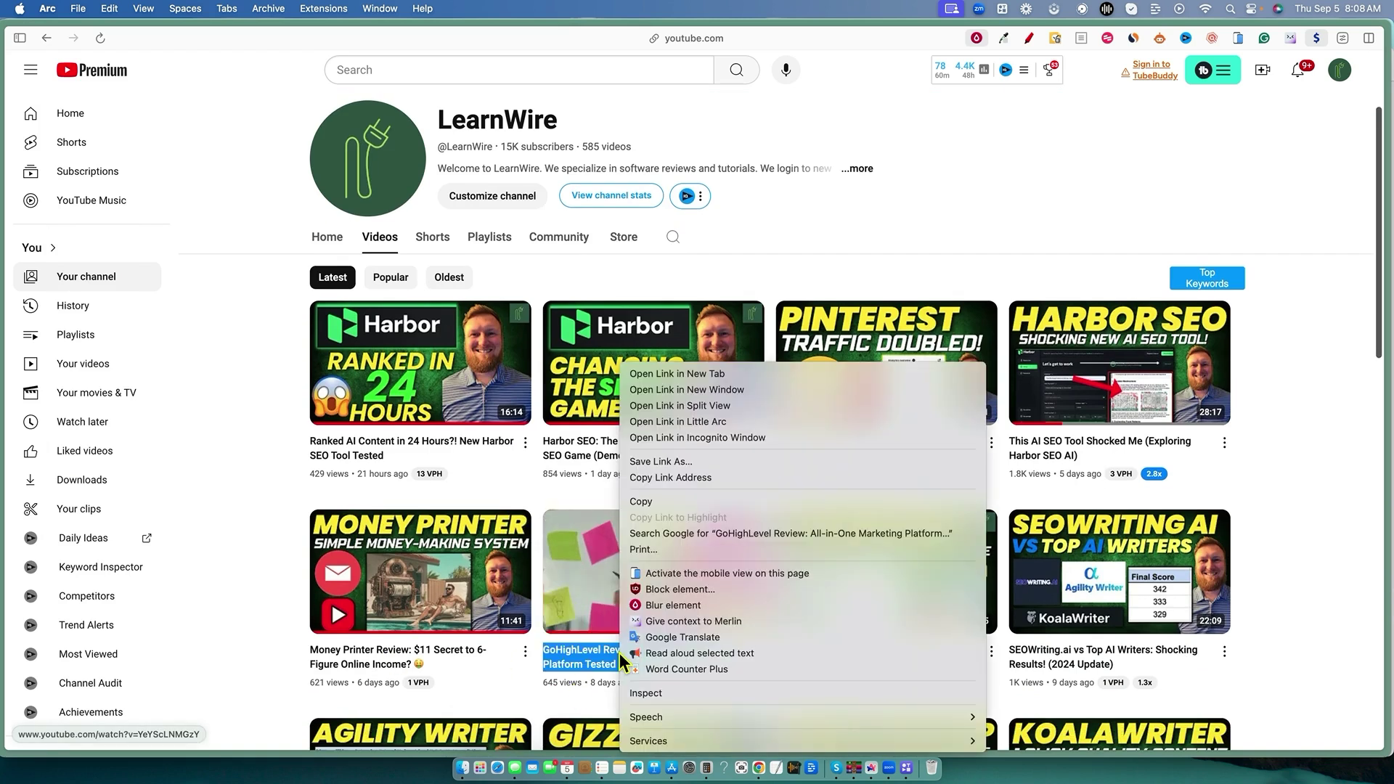
left_click(664, 478)
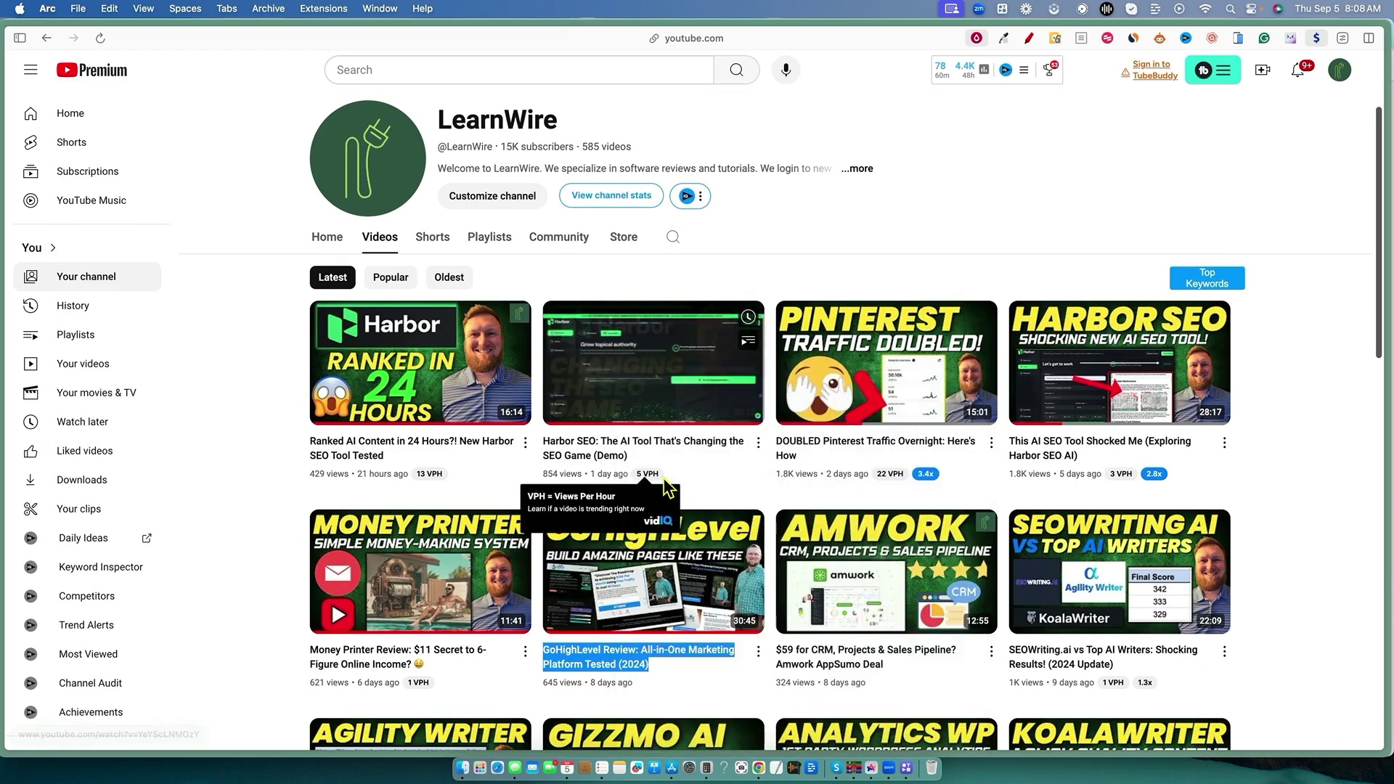
key("ctrl+Tab")
left_click(1180, 72)
left_click(599, 277)
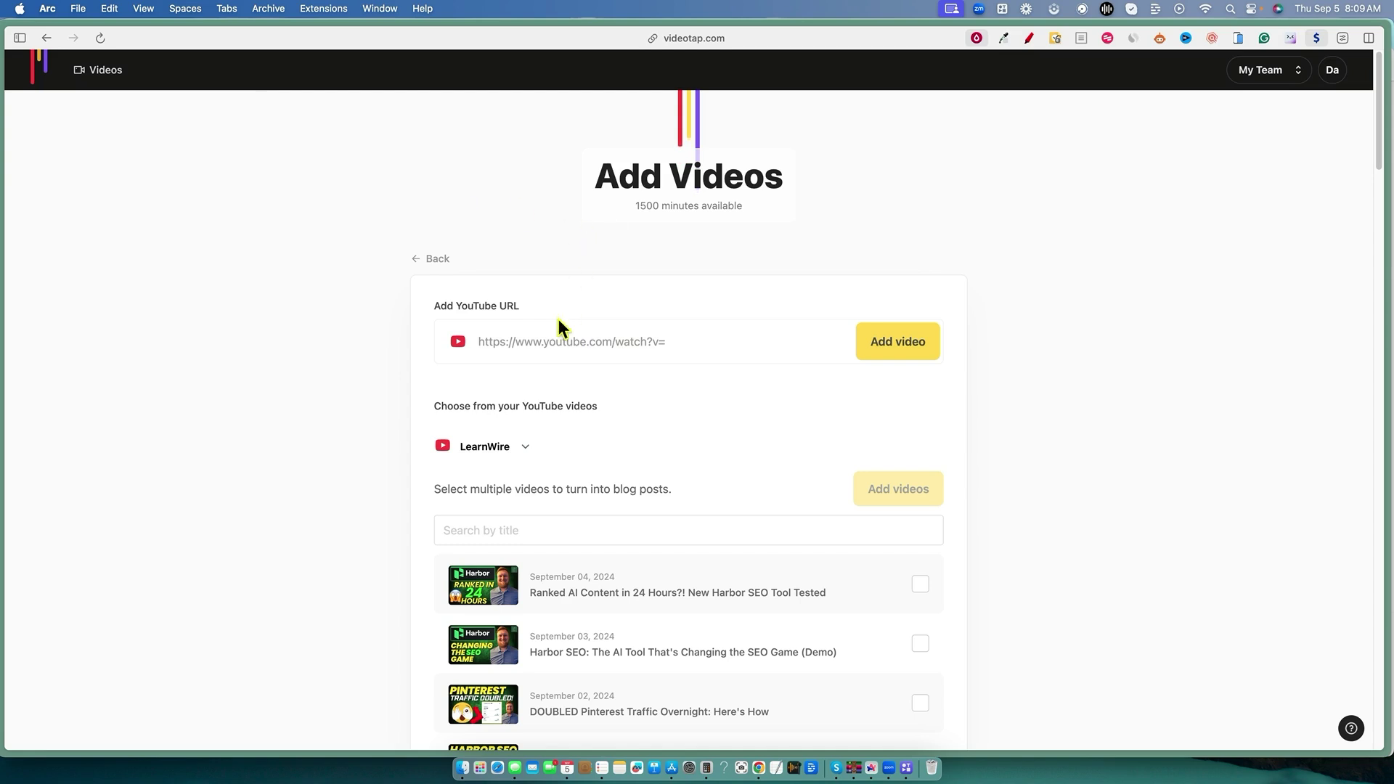
left_click(555, 349)
type("https://www.youtube.com/watch?v=YeYScLNMGzY")
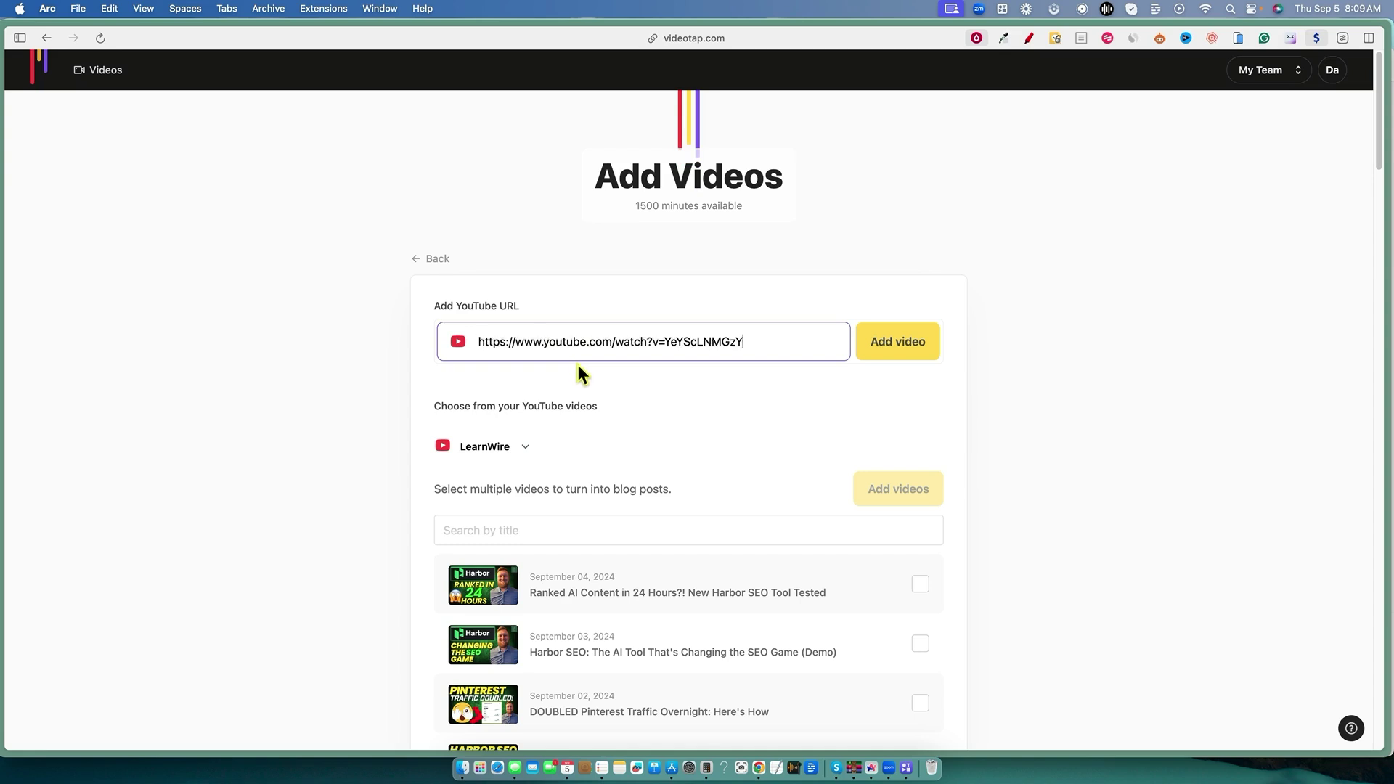
left_click(909, 350)
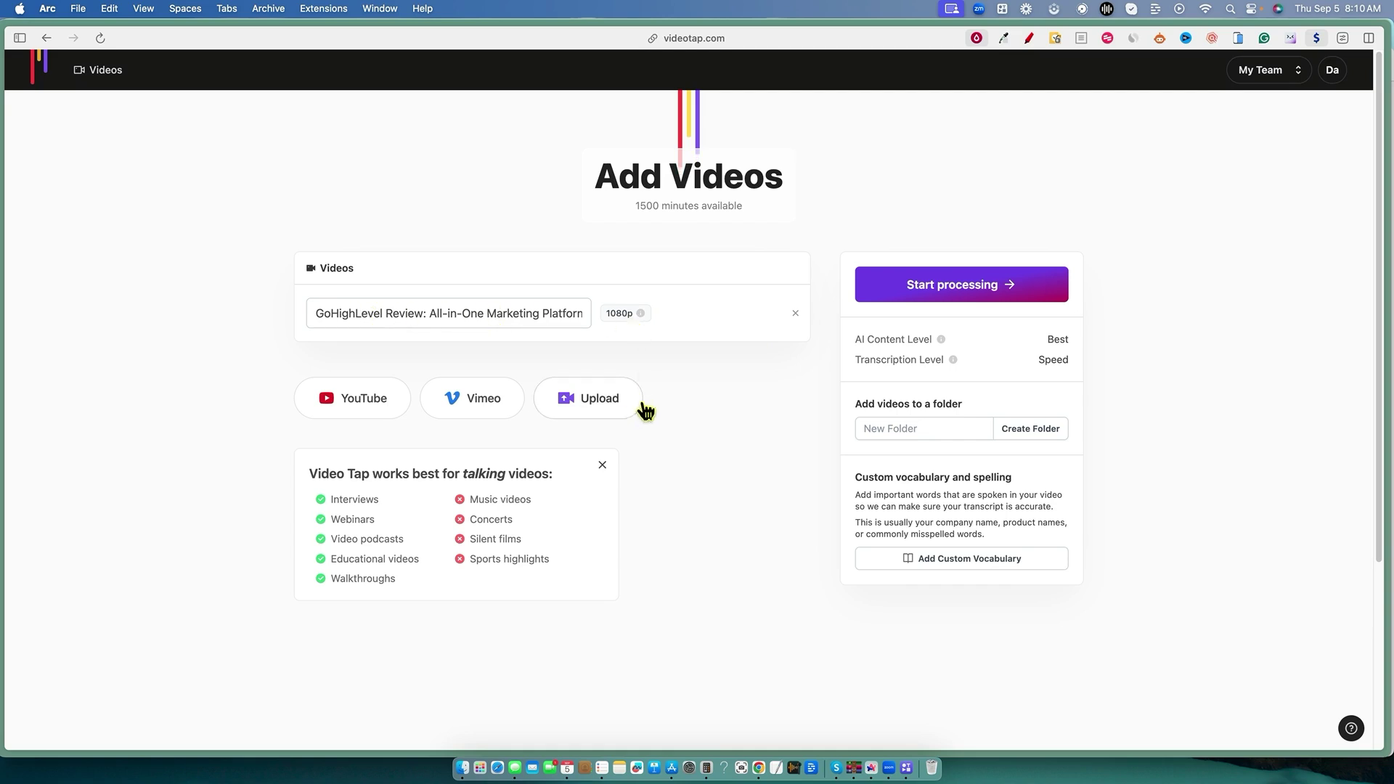
Start processing the added video and open the GoHighLevel Review from the list of videos
left_click(1014, 291)
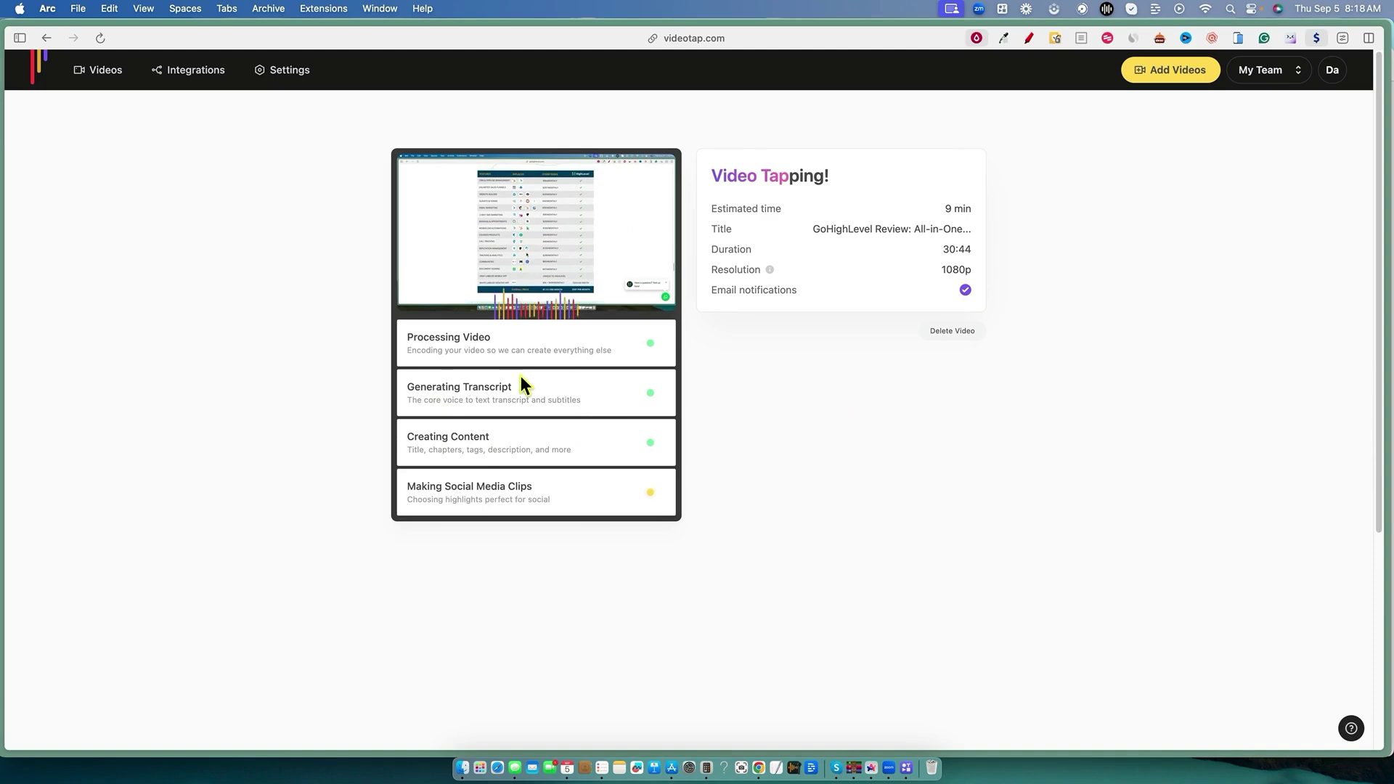
left_click(106, 73)
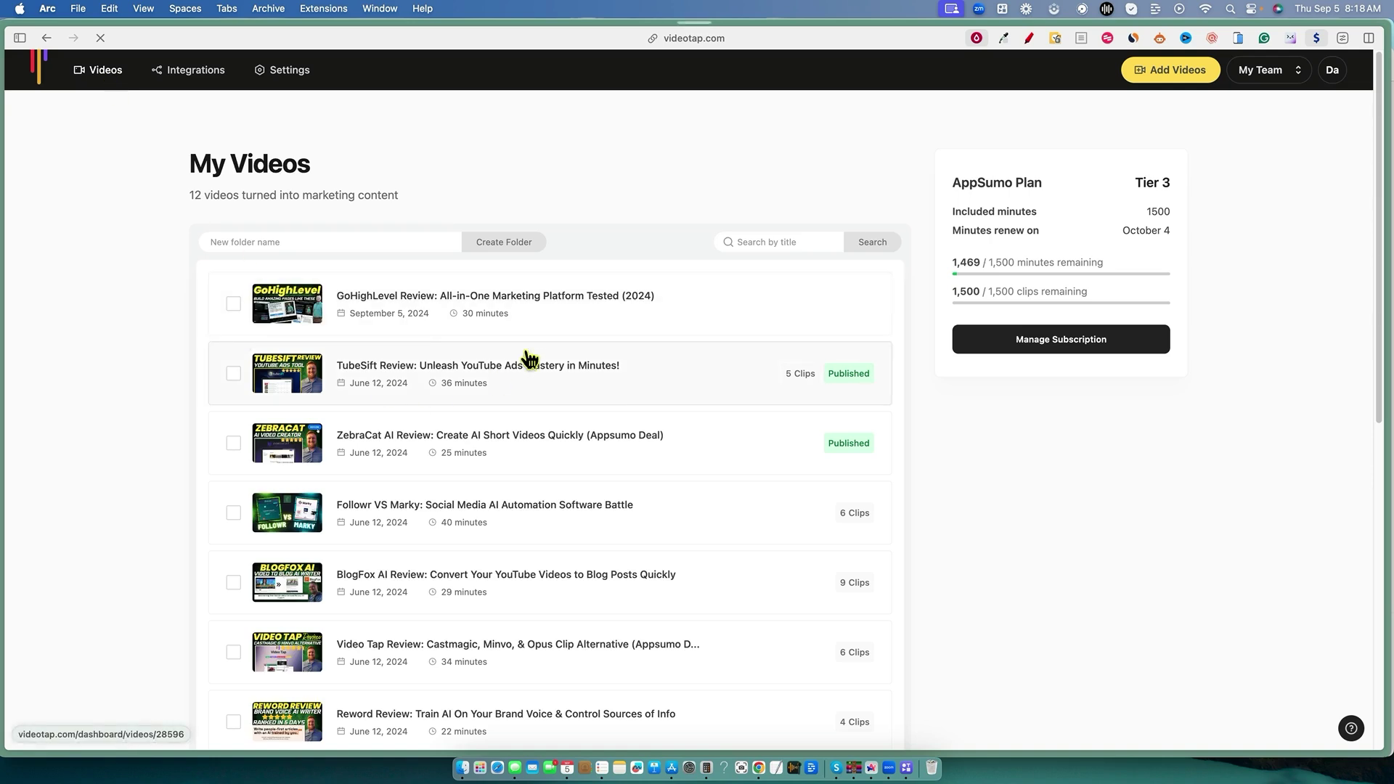
left_click(382, 304)
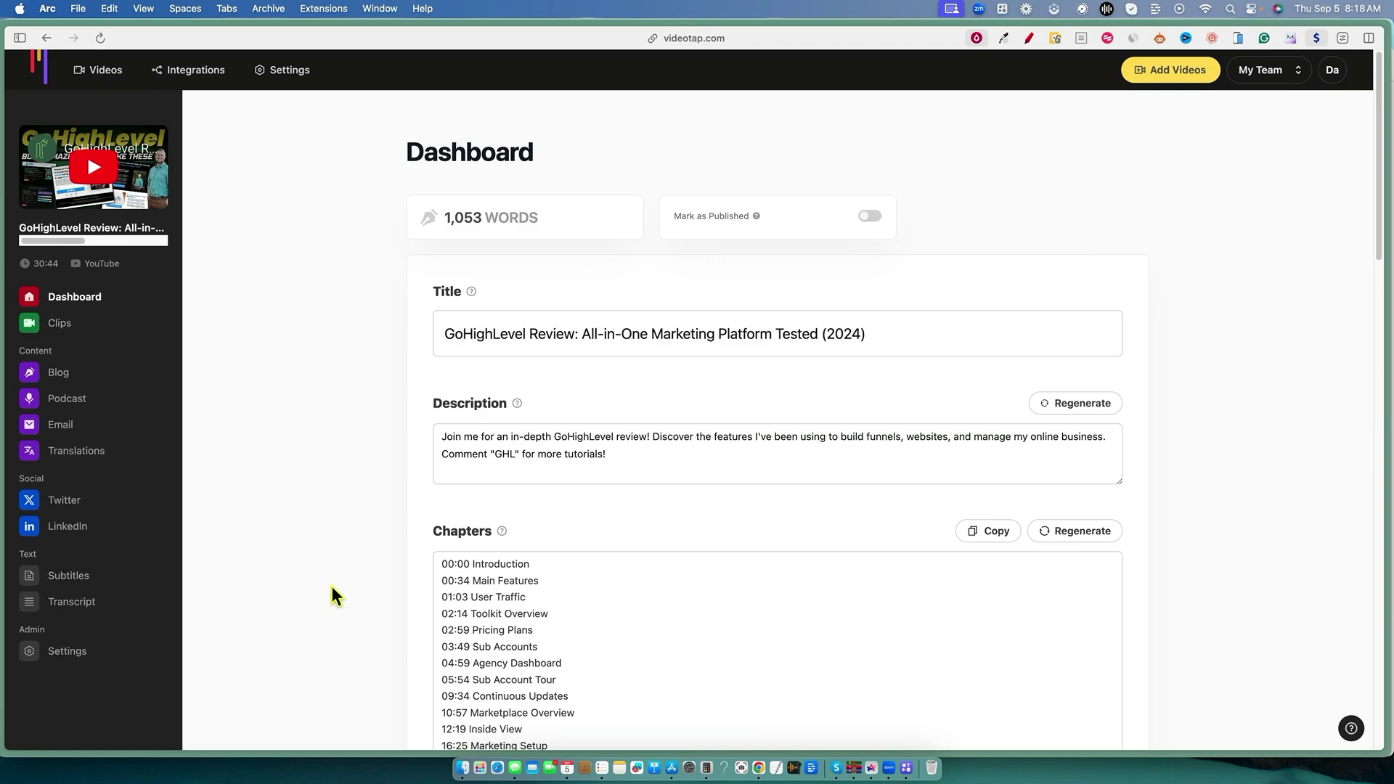
Switch to Gmail and read the "New content types" section of the open update email
mouse_move(4, 501)
key("ctrl+Tab")
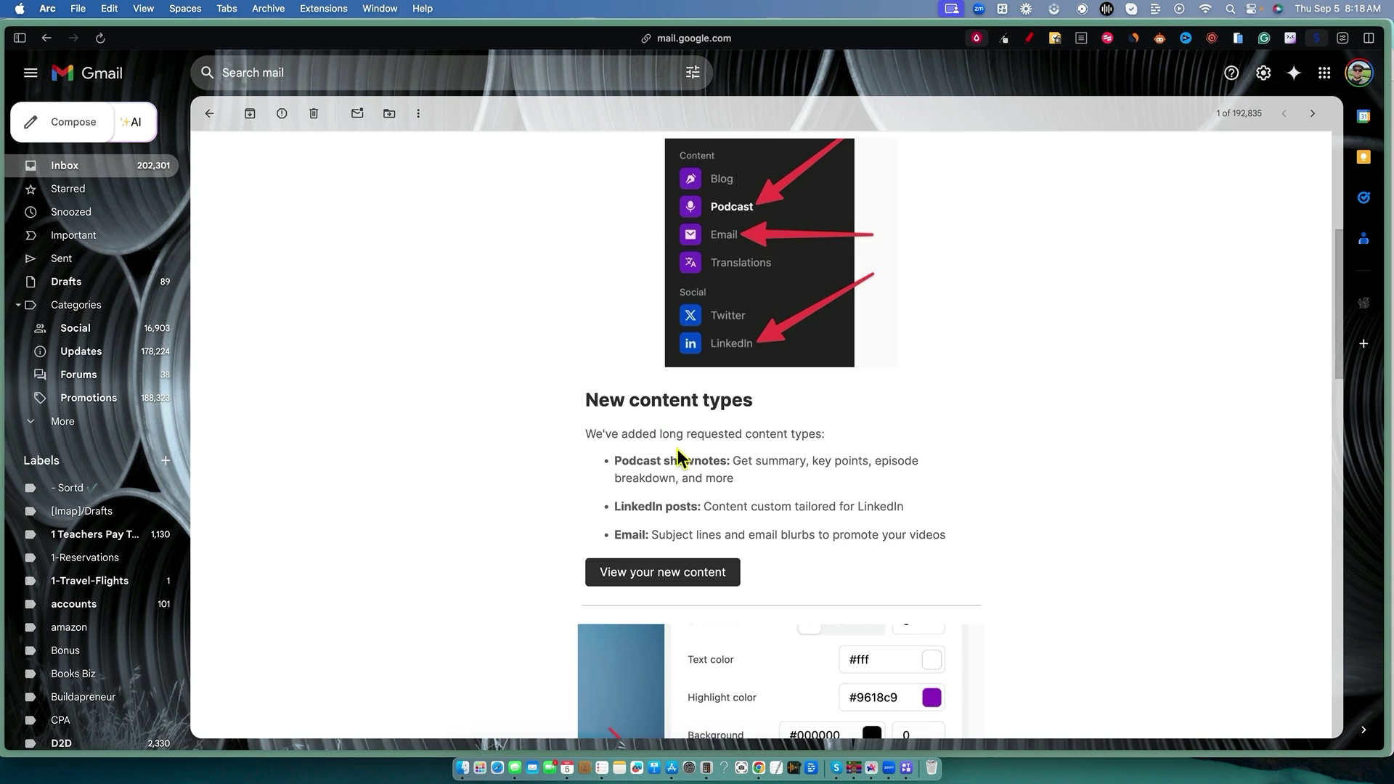
scroll(664, 464, "down", 1)
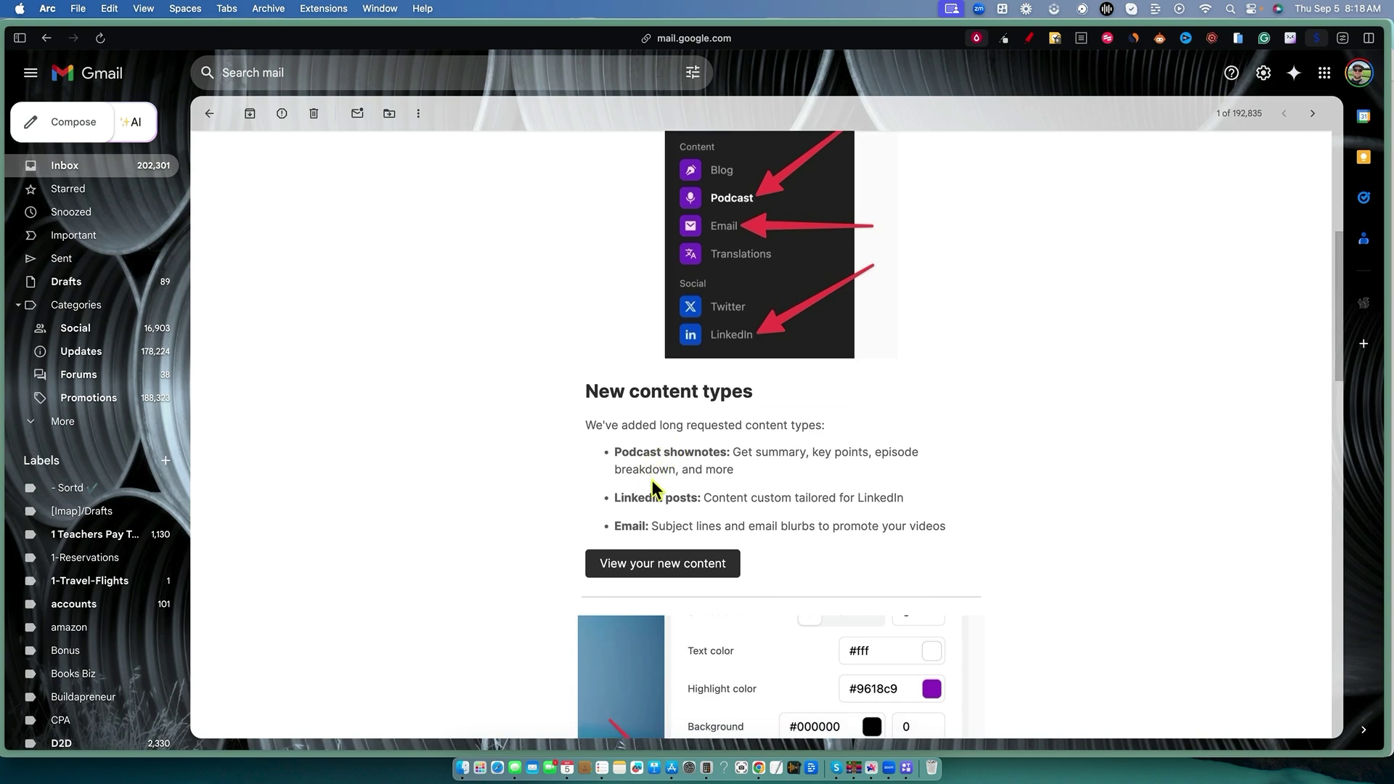
Switch back to Video Tap and bring up the GoHighLevel video's podcast show notes and its email content
key("ctrl+Tab")
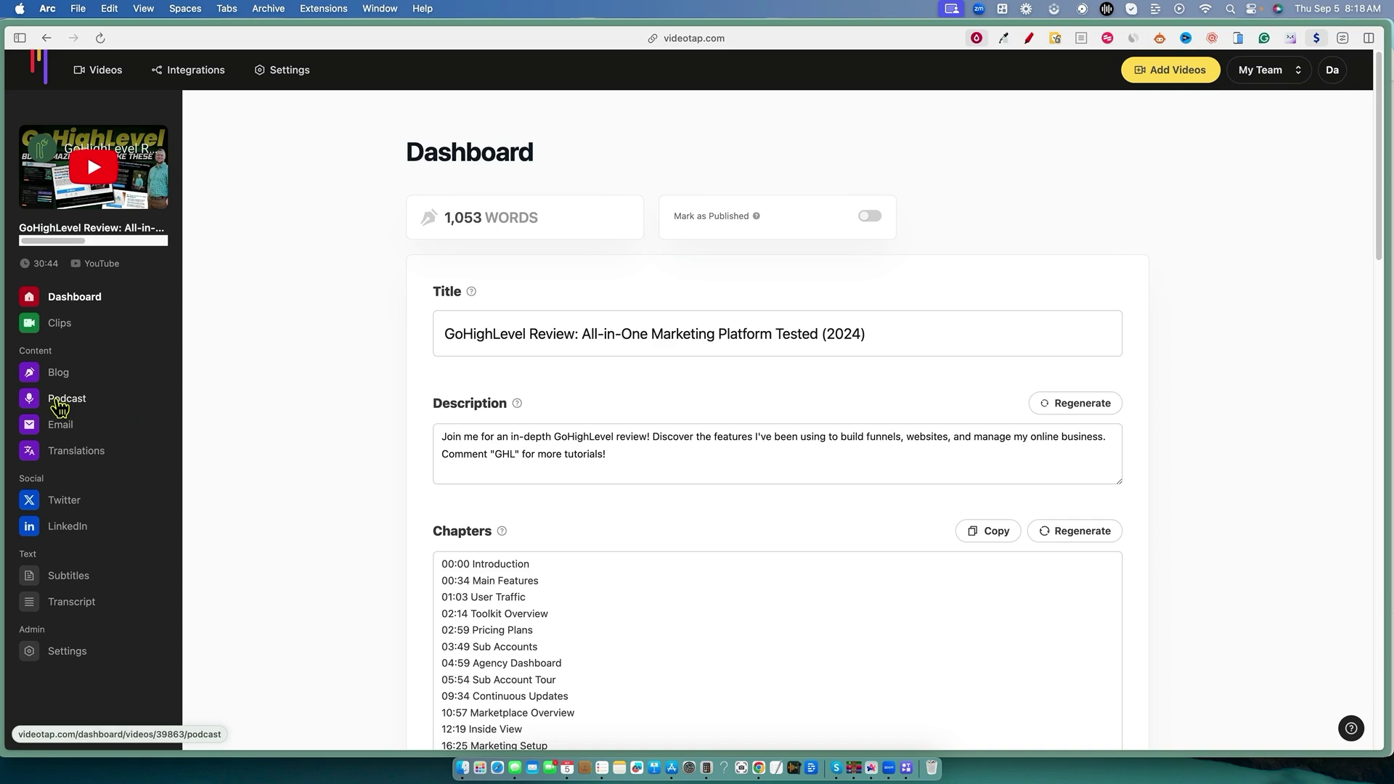
left_click(78, 404)
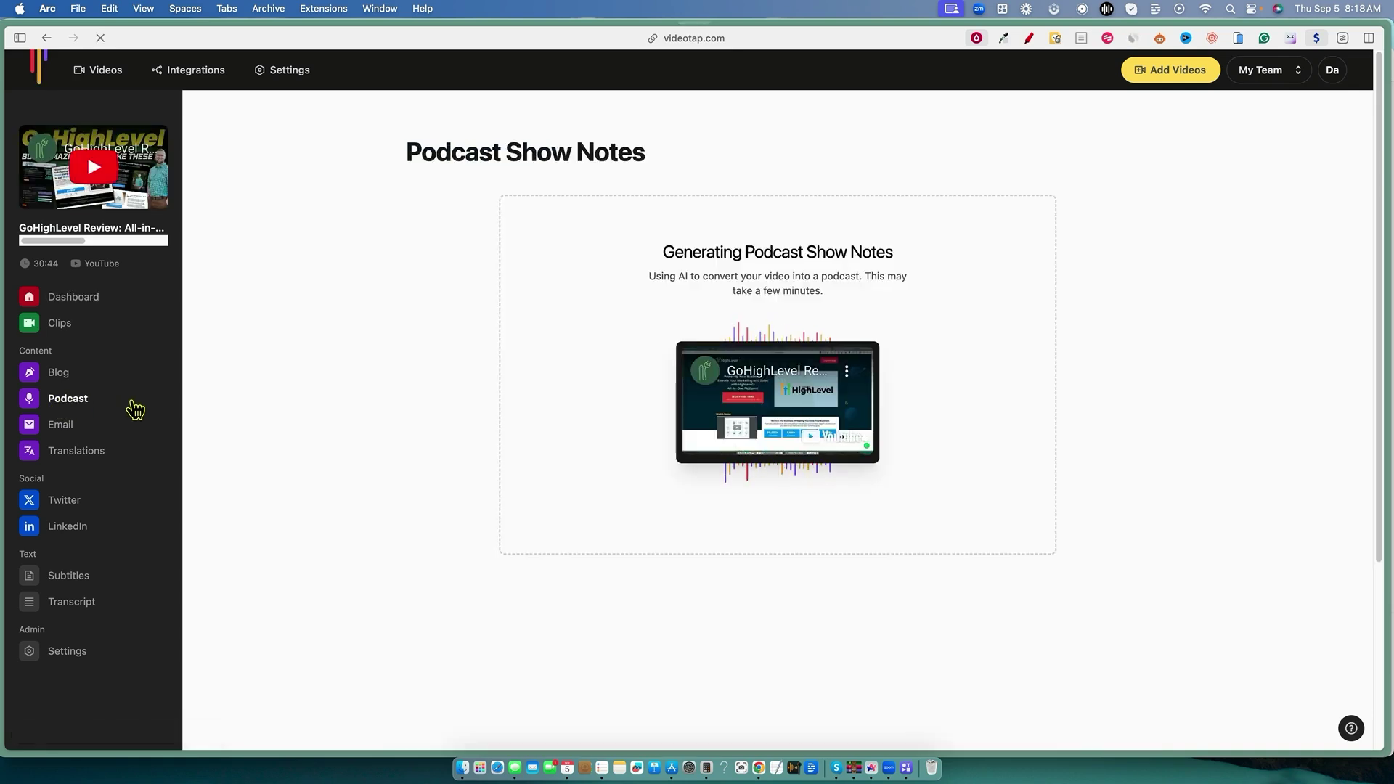
left_click(61, 429)
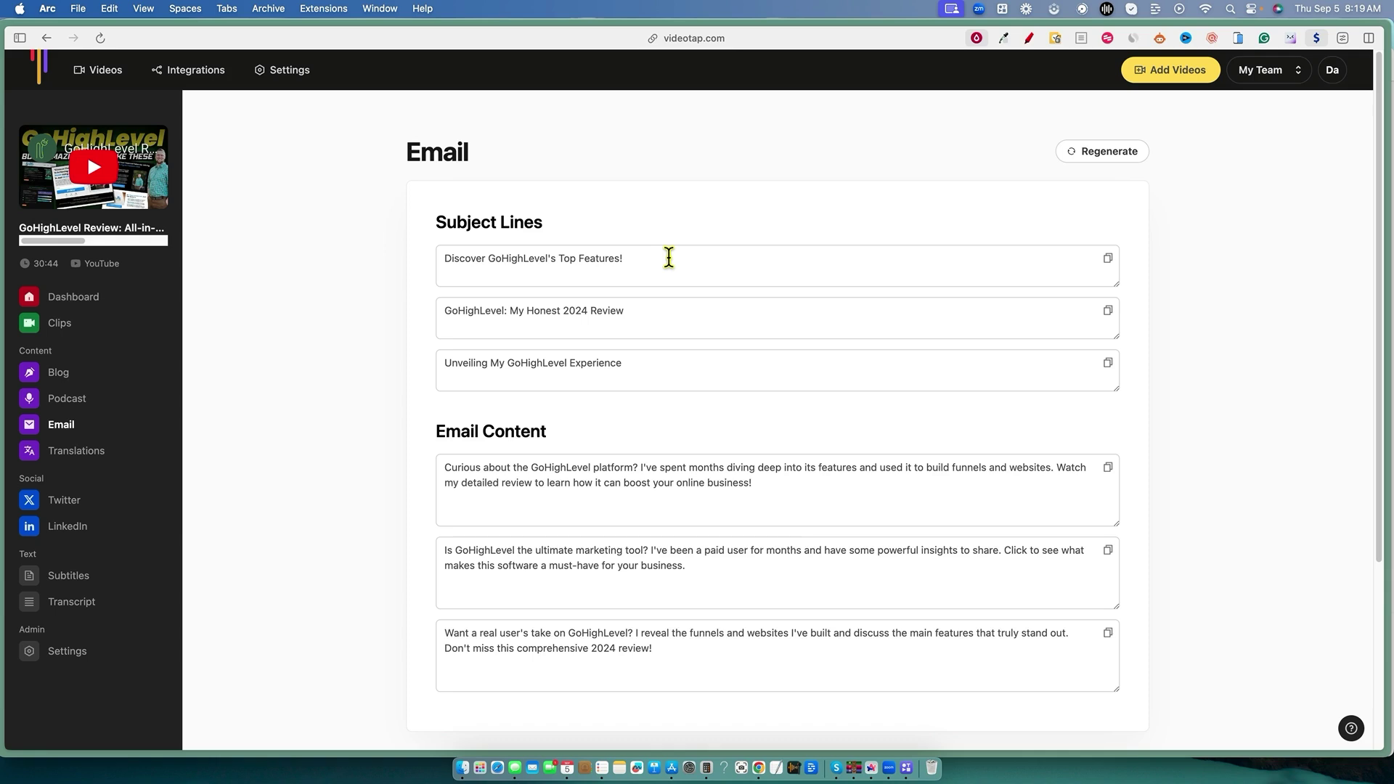
Examine the three generated email subject lines for the GoHighLevel review, highlighting them while reading
left_click(609, 261)
triple_click(609, 261)
triple_click(516, 310)
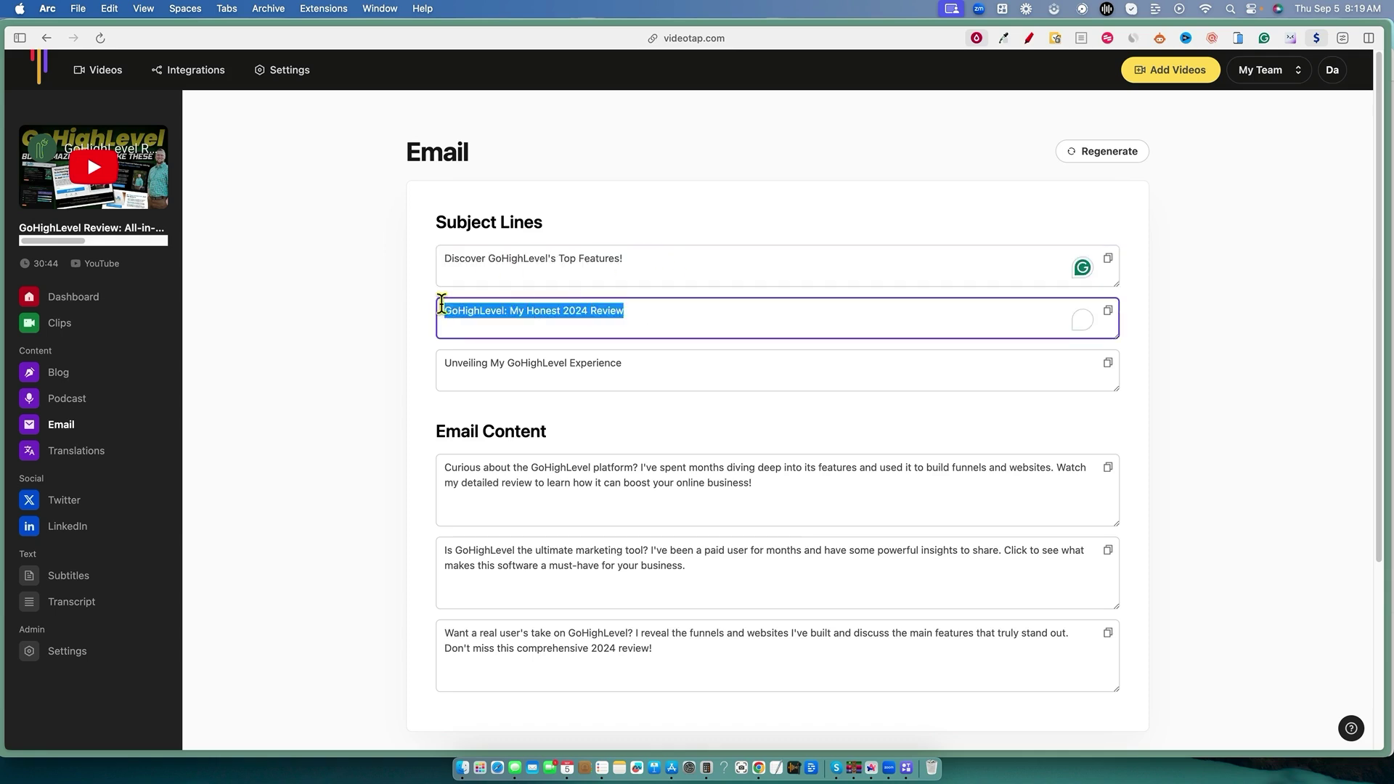
triple_click(619, 361)
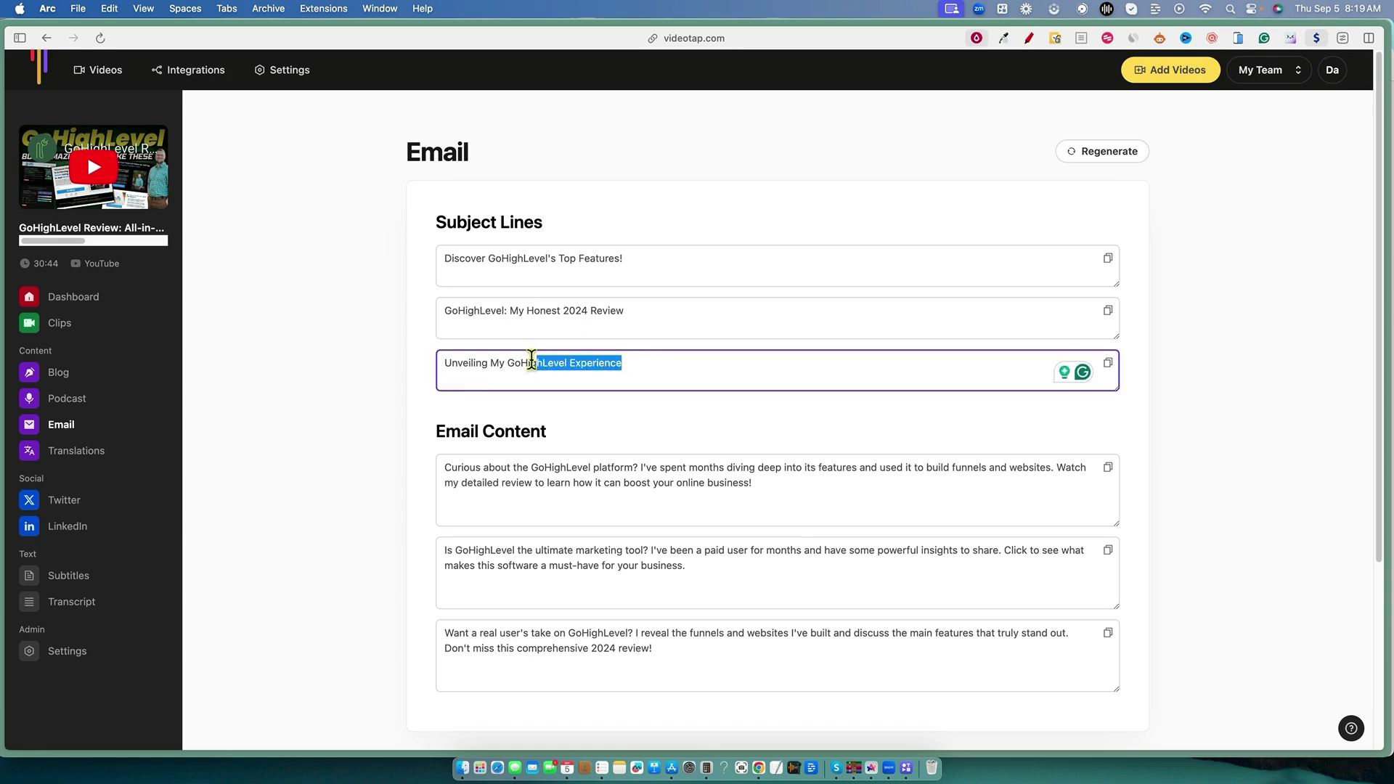
left_click(764, 243)
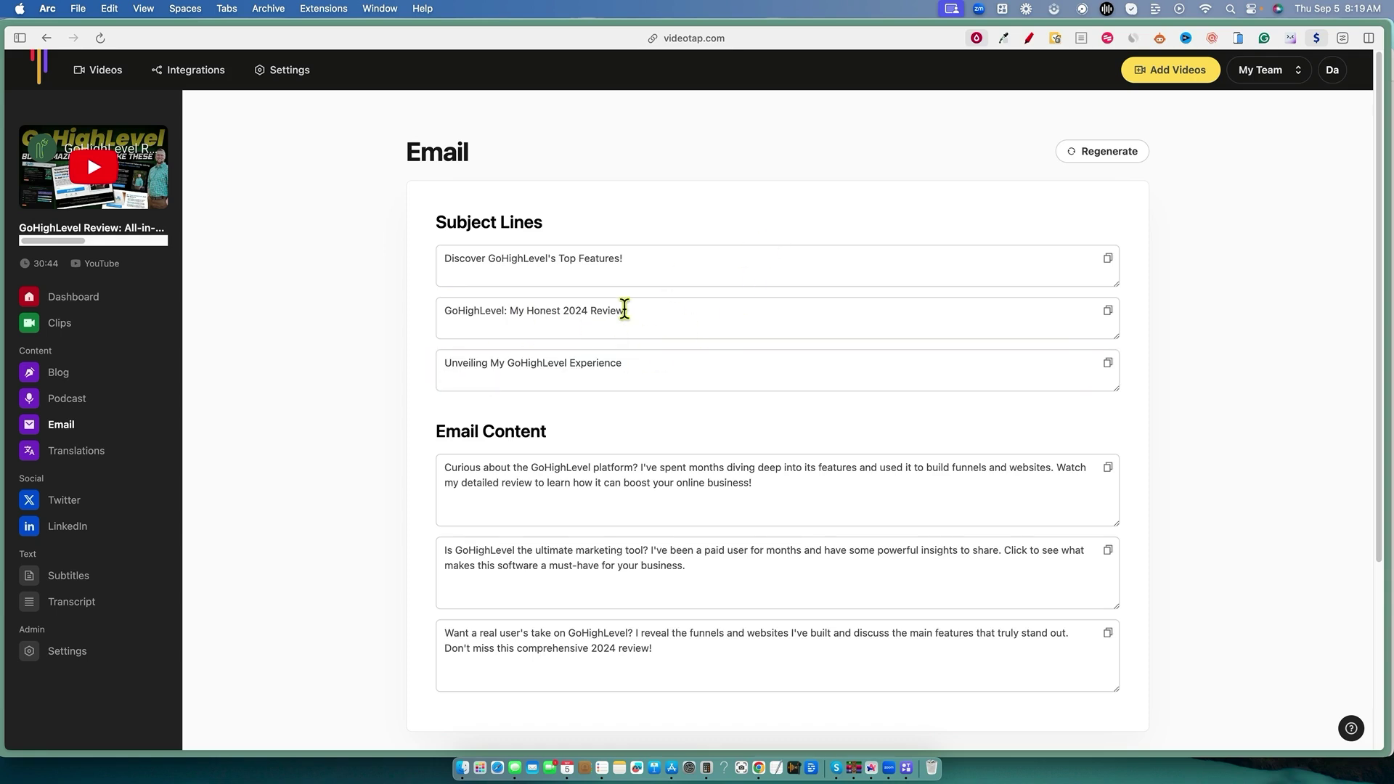
scroll(718, 354, "down", 1)
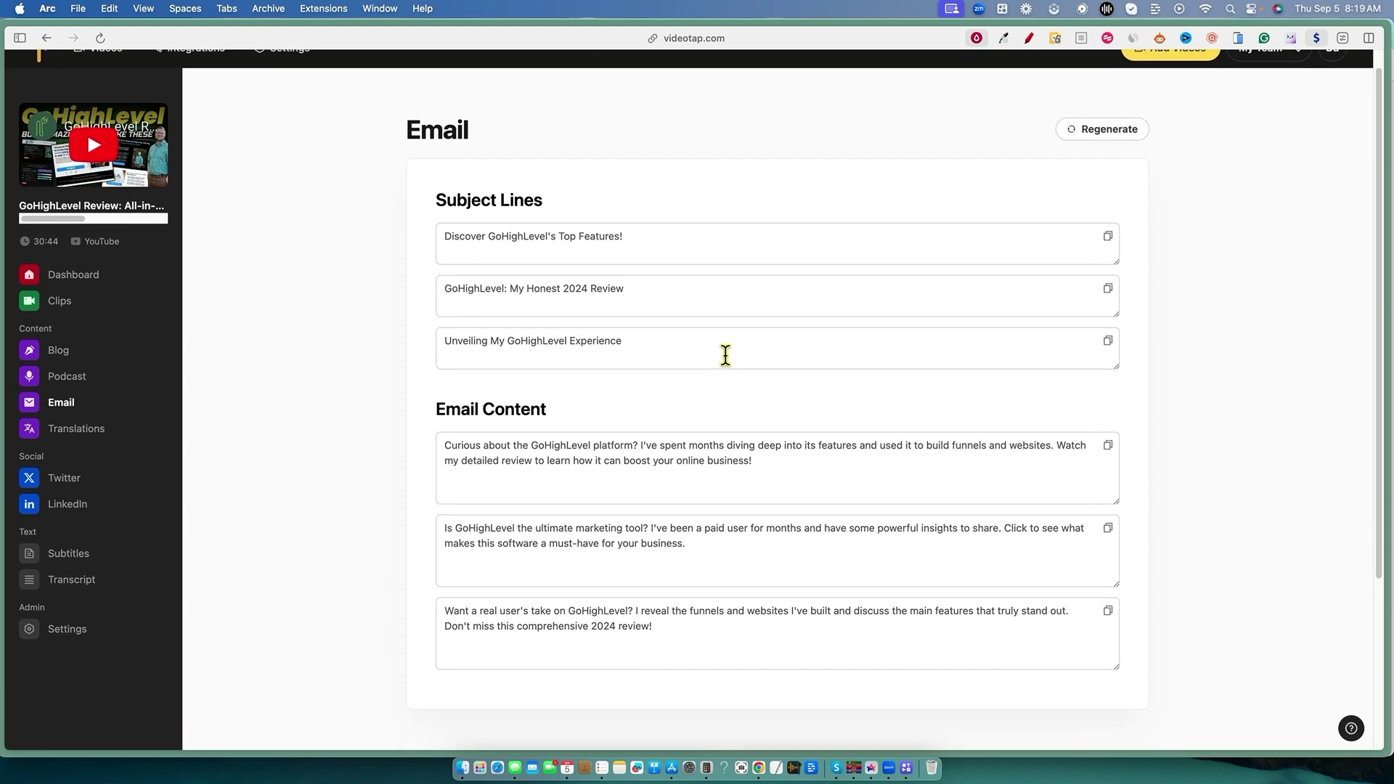
scroll(725, 355, "up", 1)
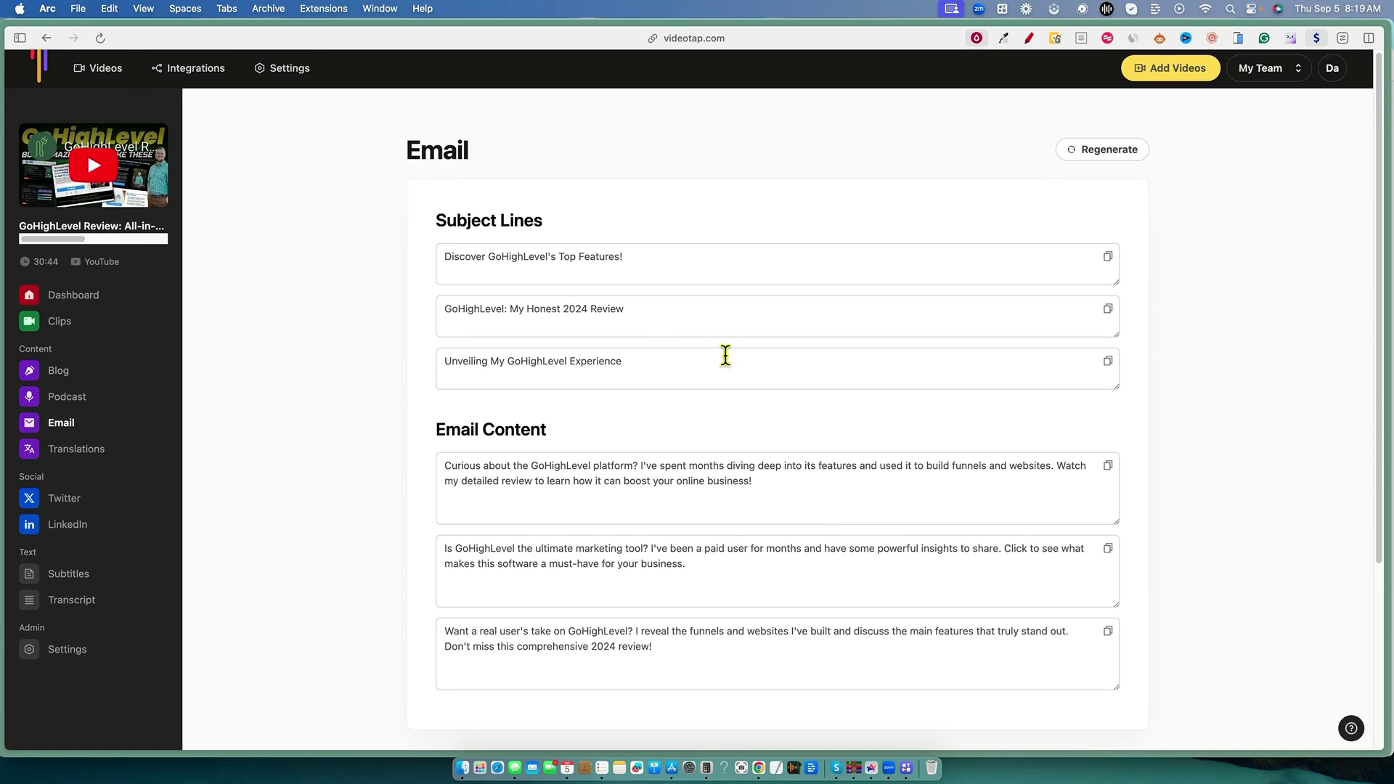
triple_click(638, 361)
left_click(645, 240)
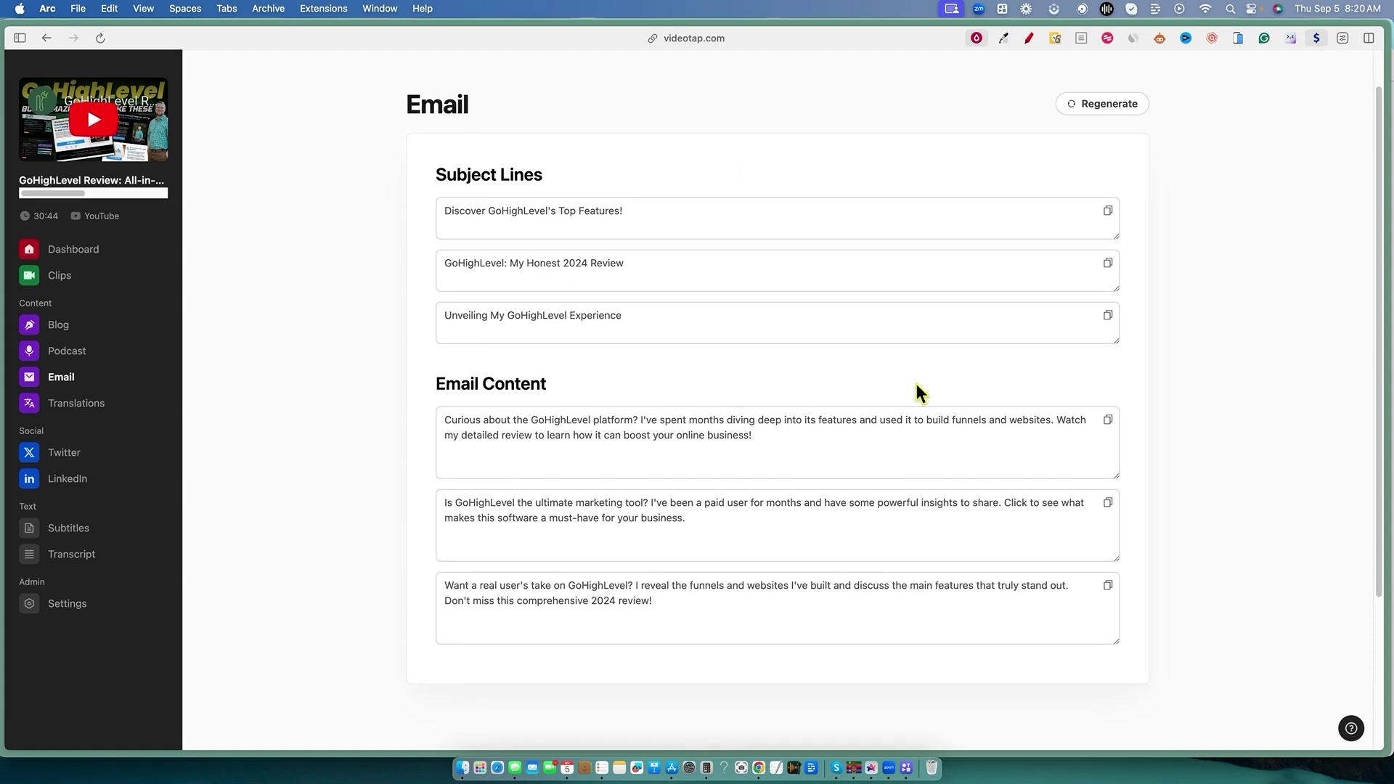
left_click_drag(641, 318, 416, 163)
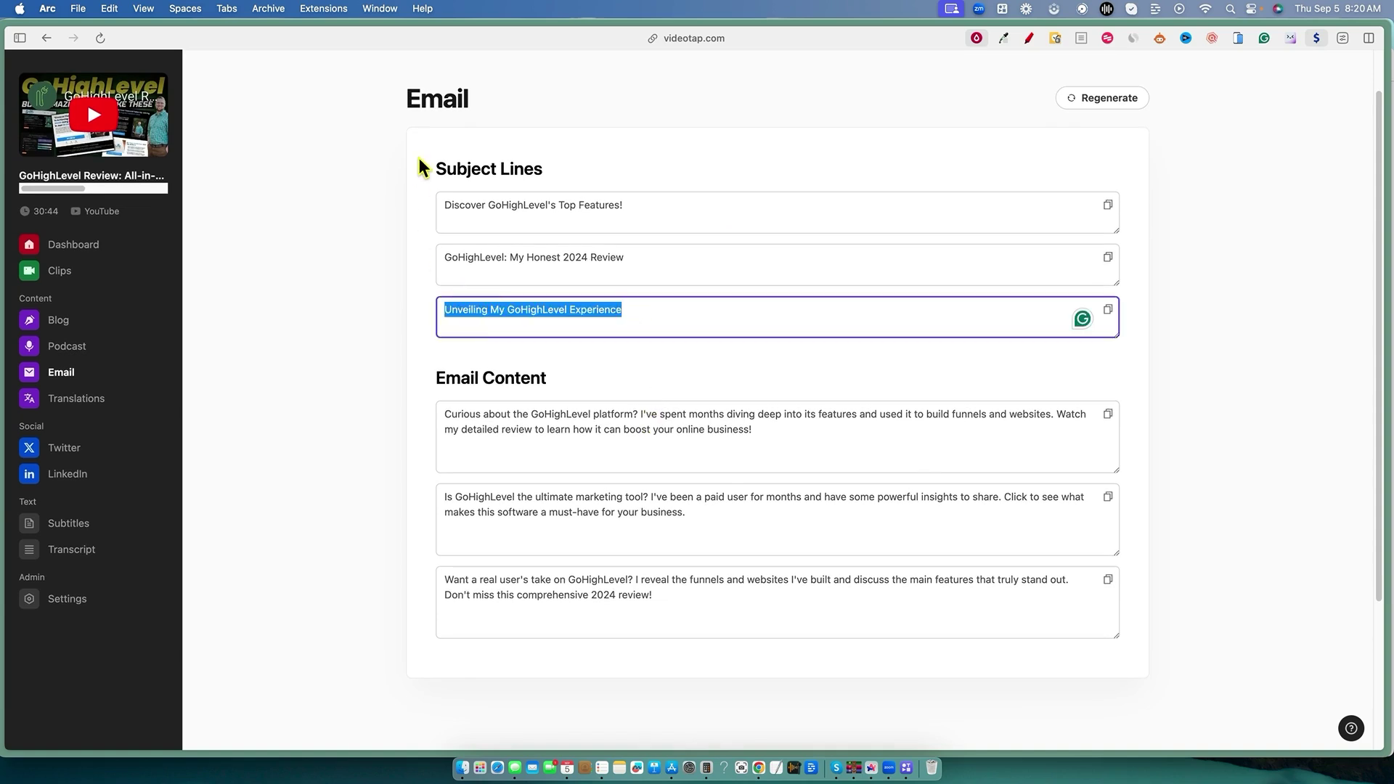
left_click(671, 160)
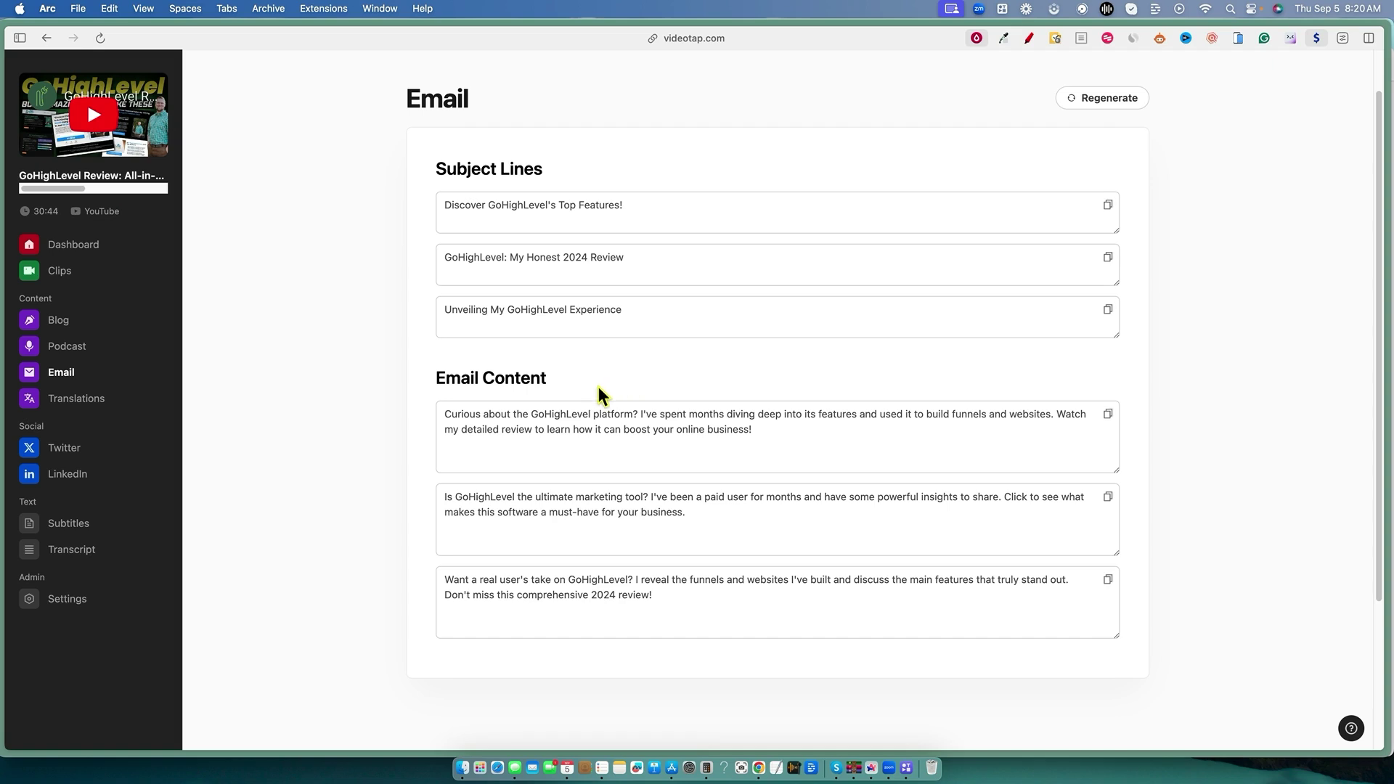
Read through the three generated email content blurbs, highlighting key phrases, and glance back over the subject lines
scroll(602, 410, "down", 1)
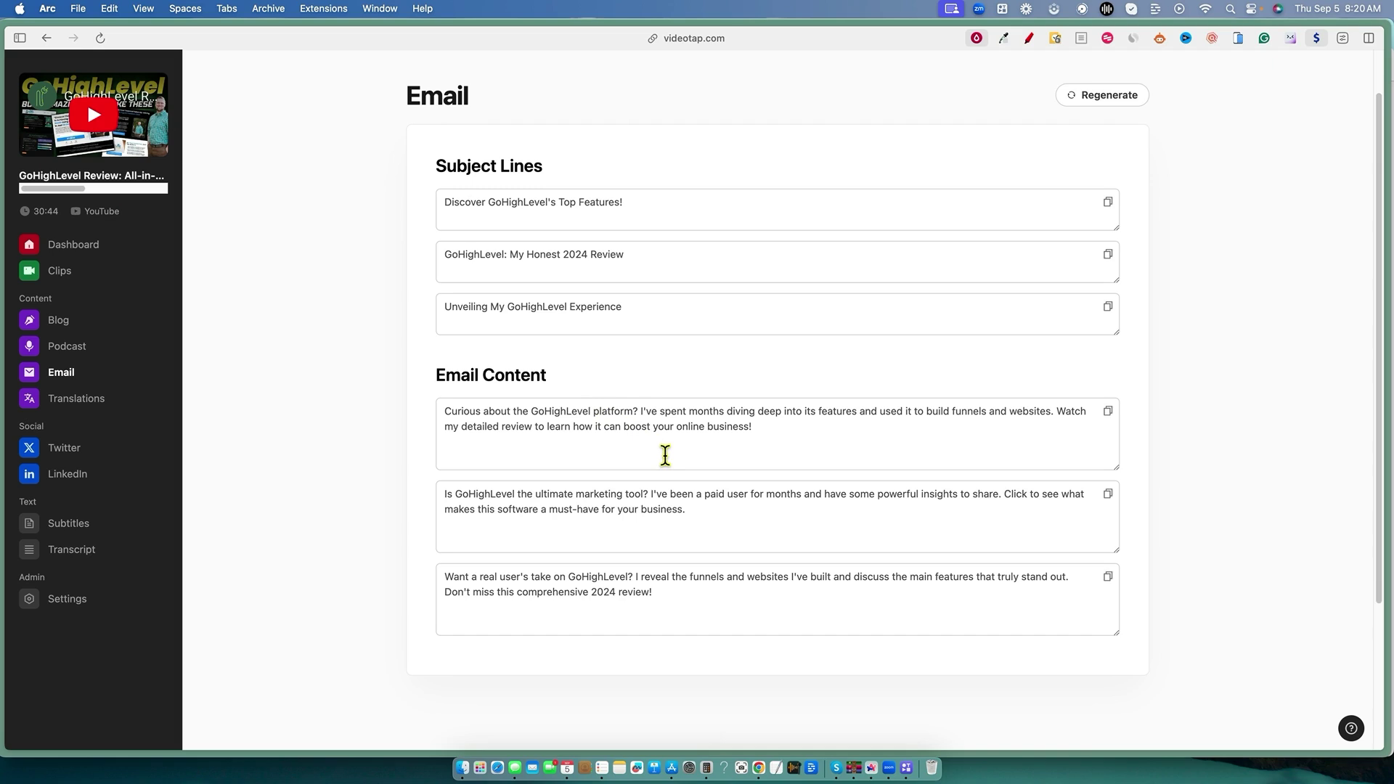
left_click_drag(752, 429, 433, 398)
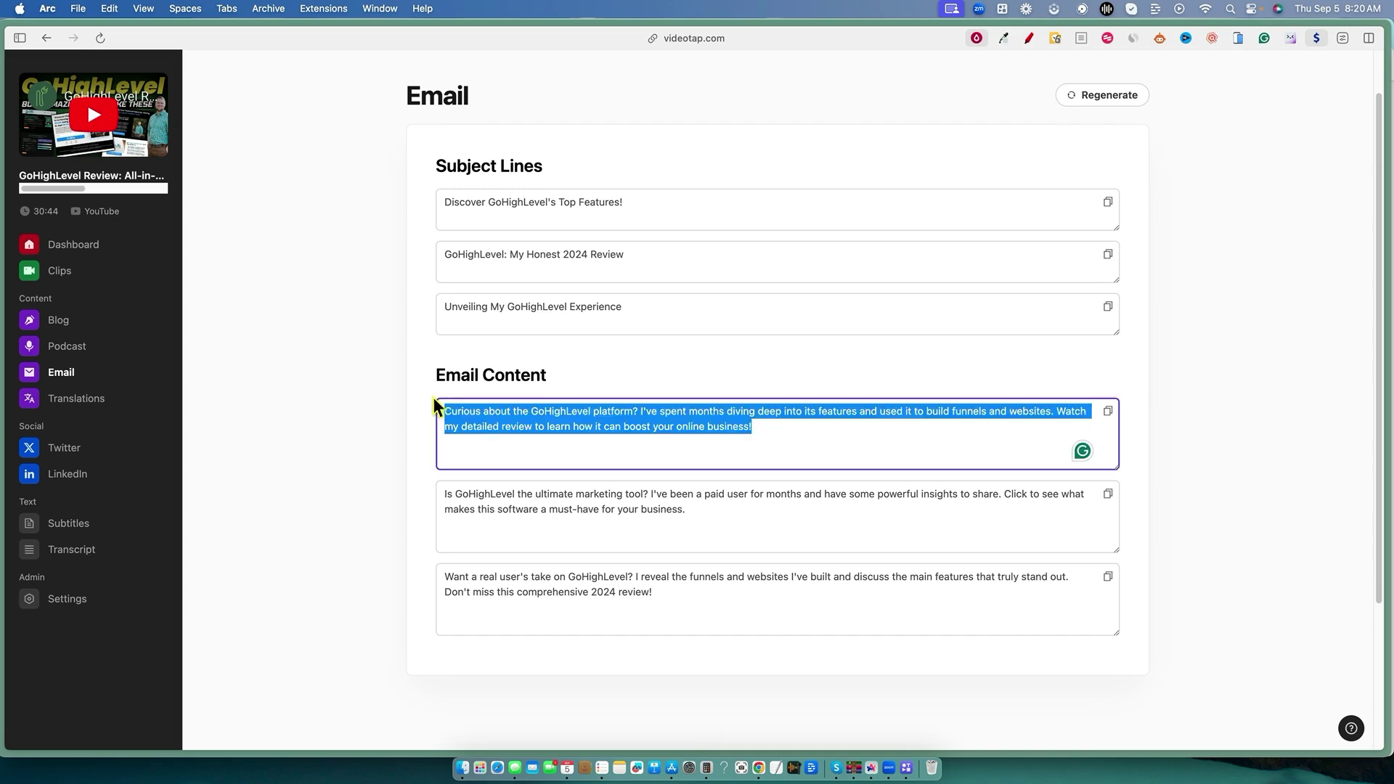
left_click(802, 429)
left_click_drag(726, 412, 884, 412)
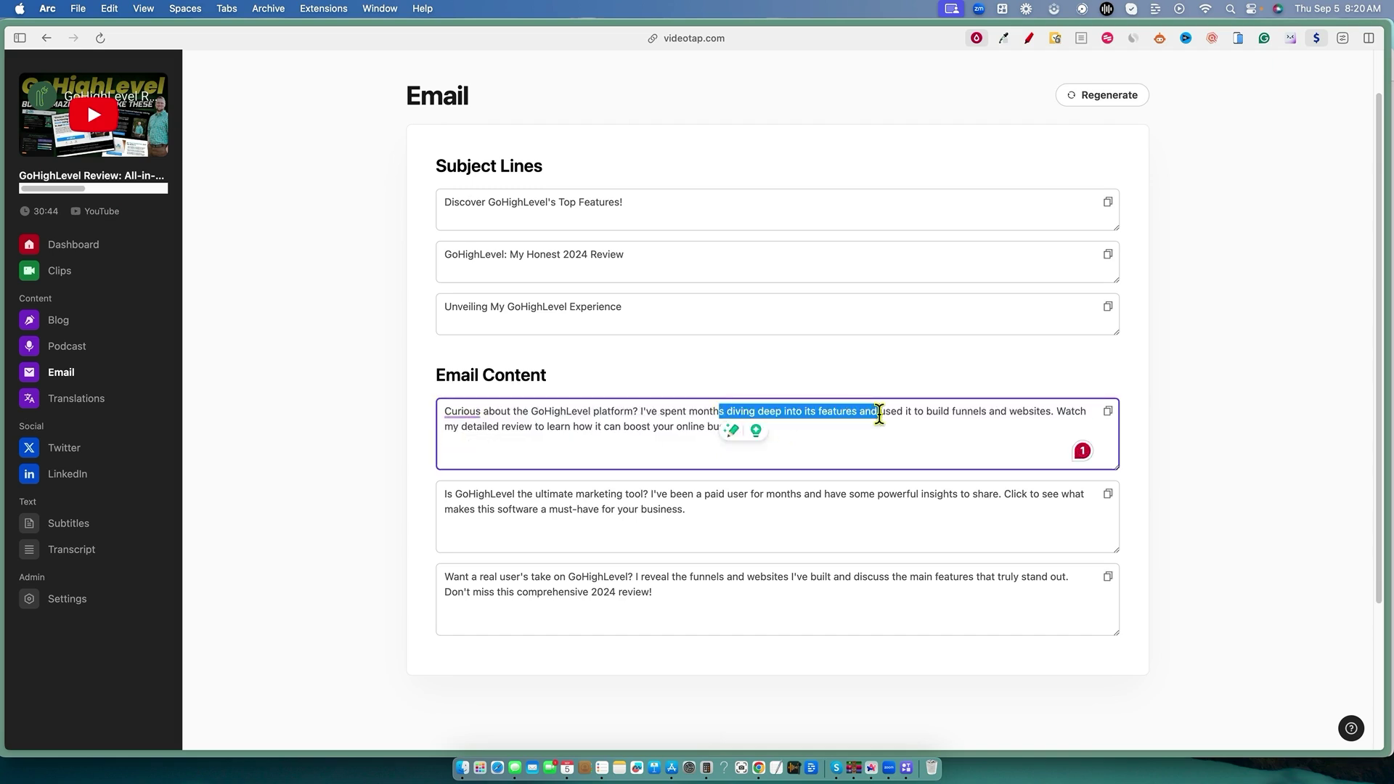
left_click(781, 436)
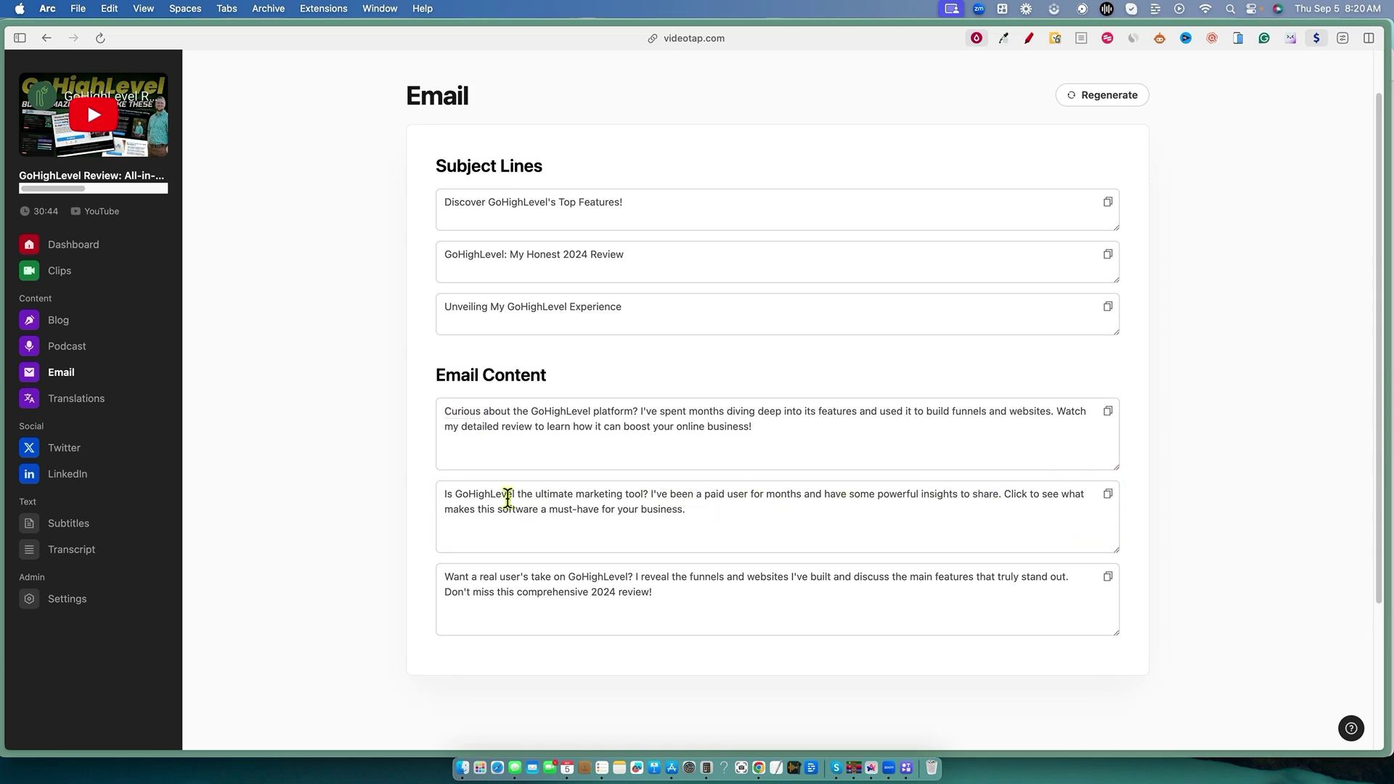
left_click(844, 524)
left_click_drag(656, 494, 994, 501)
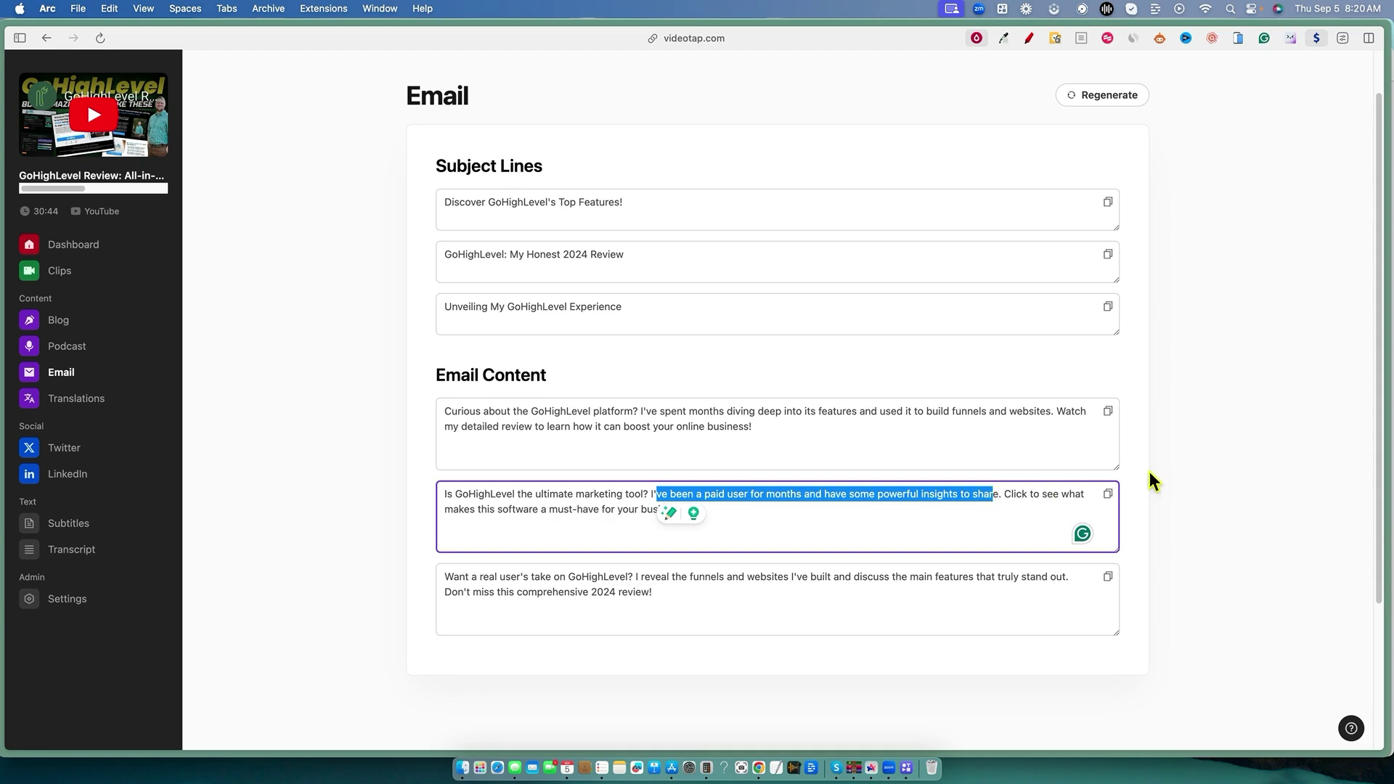
left_click(937, 515)
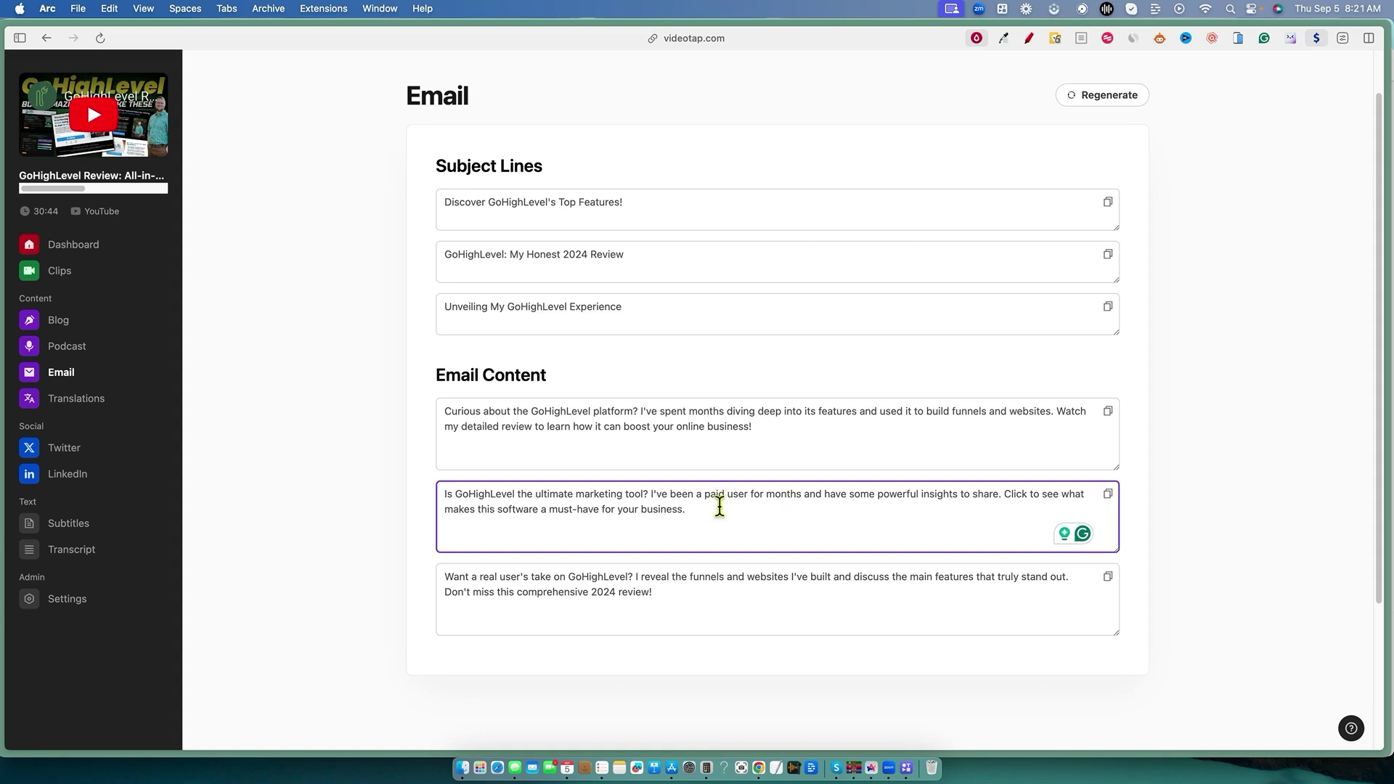
left_click_drag(550, 485, 956, 501)
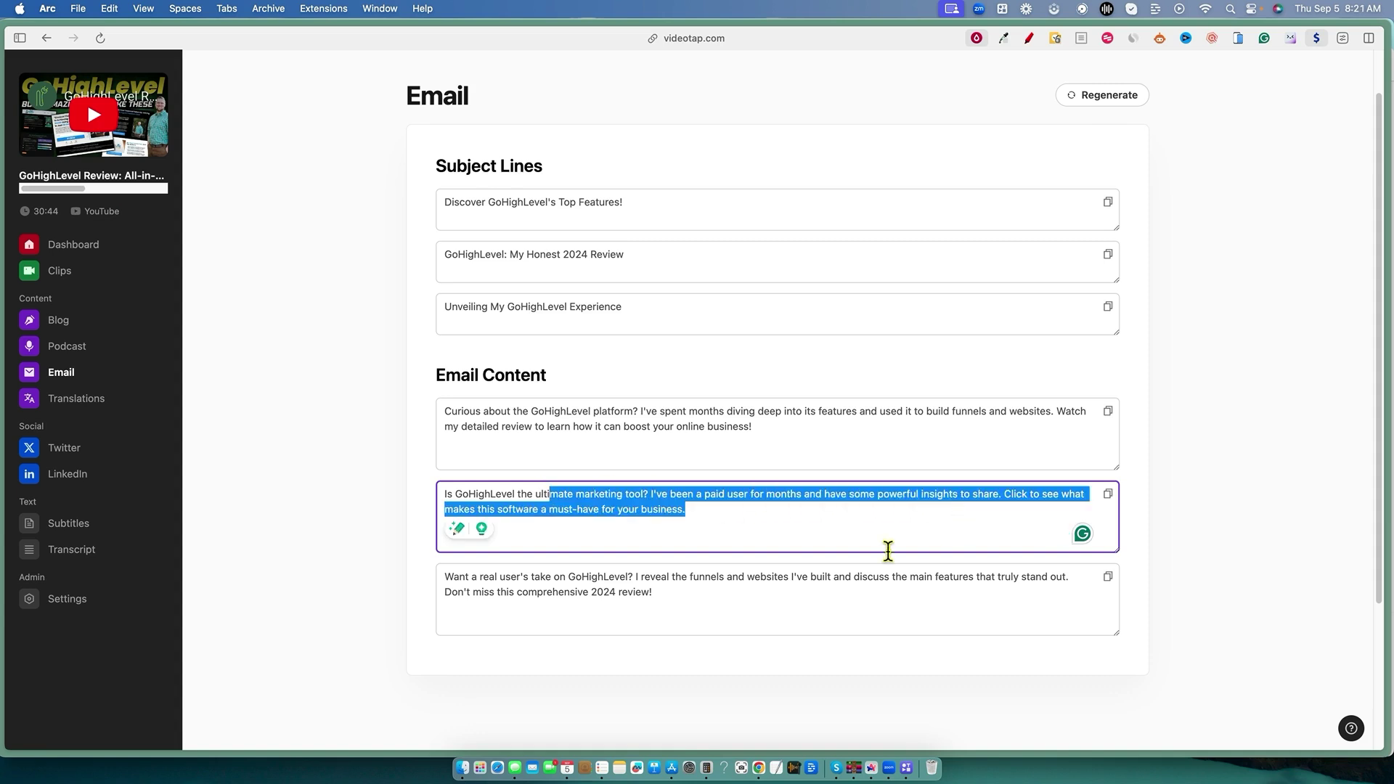
scroll(628, 570, "down", 1)
left_click(627, 570)
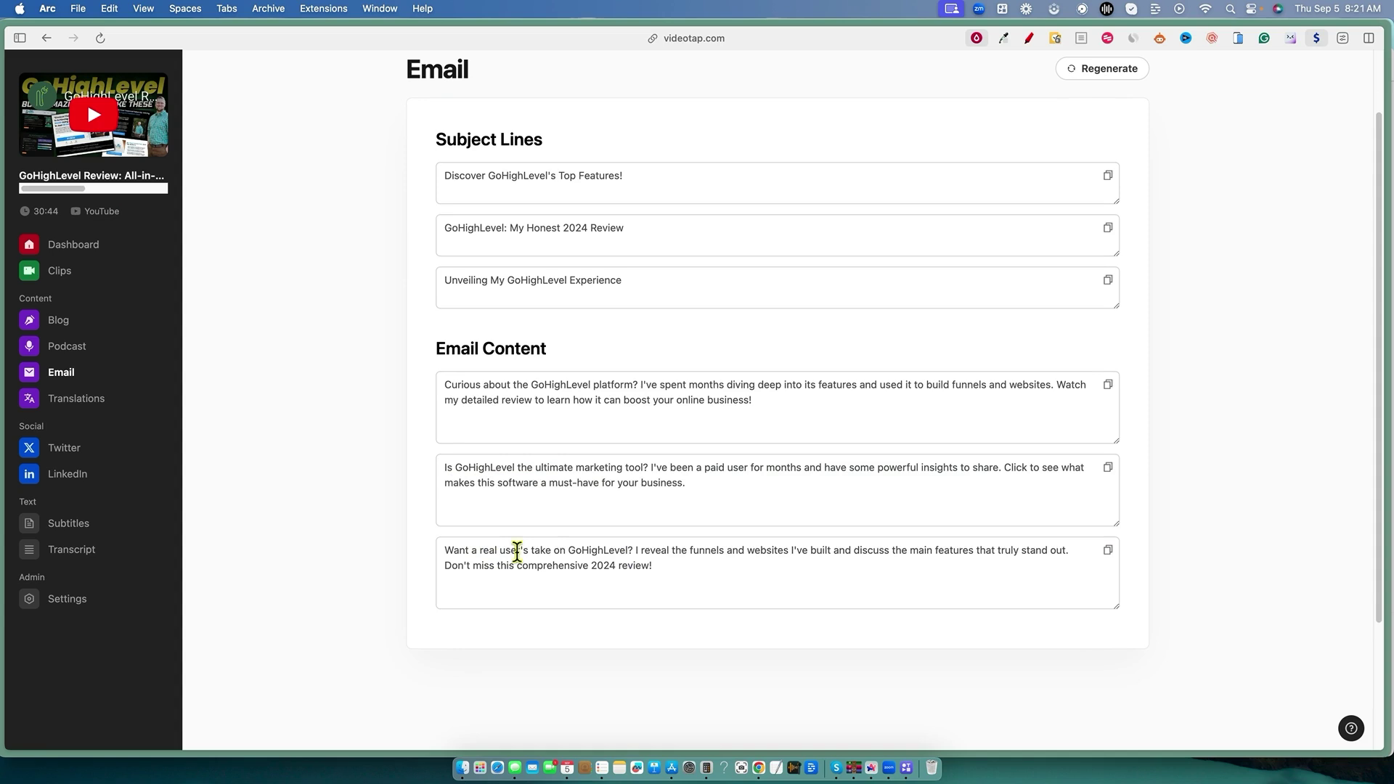
left_click_drag(655, 551, 998, 572)
left_click(887, 572)
scroll(750, 491, "up", 2)
scroll(753, 493, "down", 2)
scroll(651, 448, "up", 2)
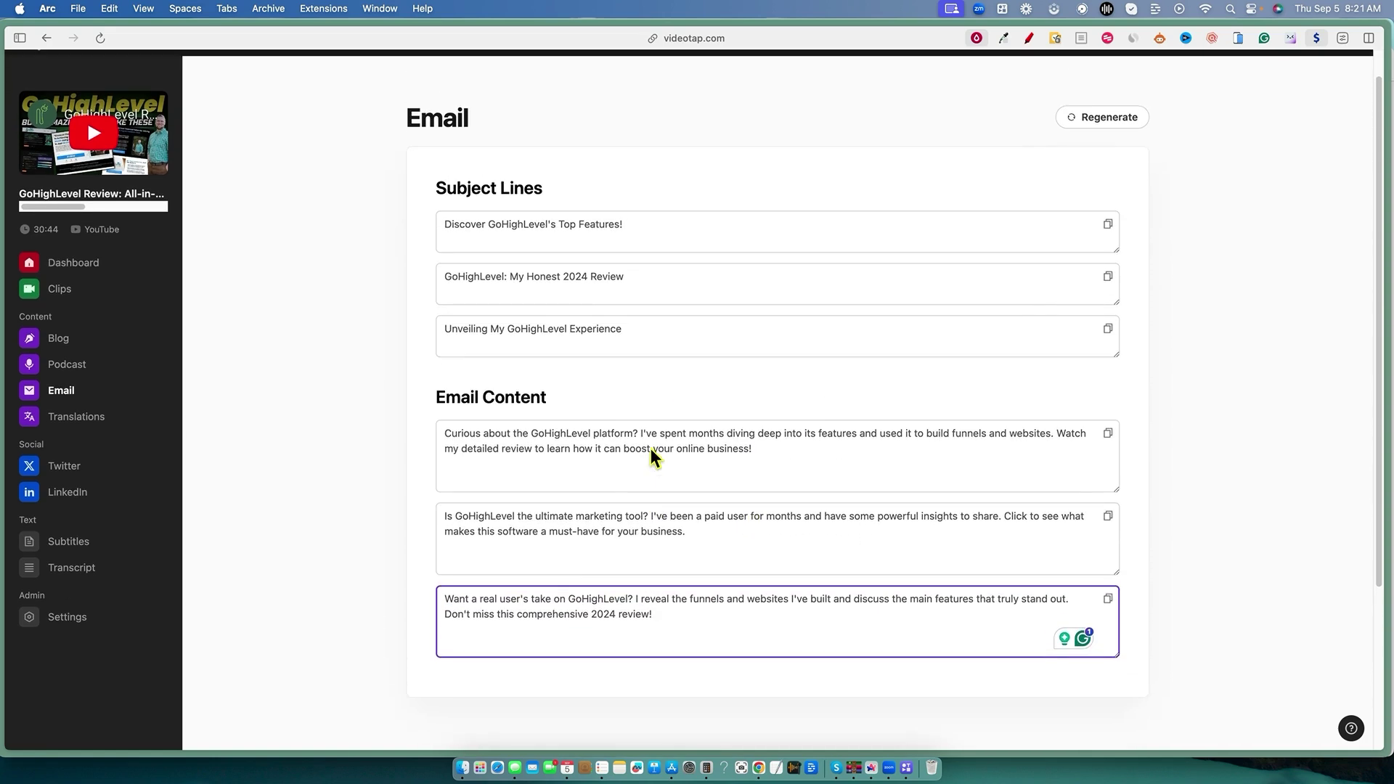
left_click_drag(769, 228, 414, 320)
left_click(414, 320)
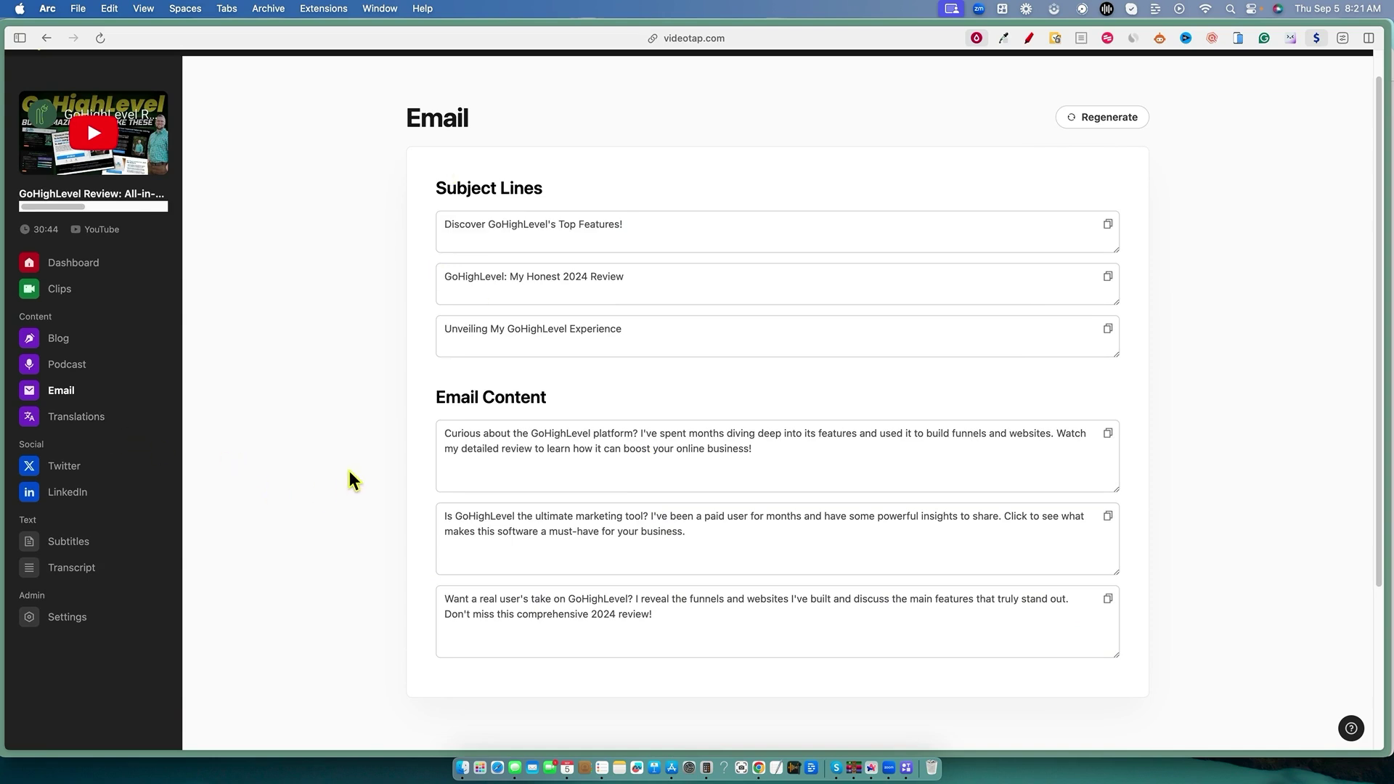
Open the video's LinkedIn content and look through the generated posts
left_click(66, 493)
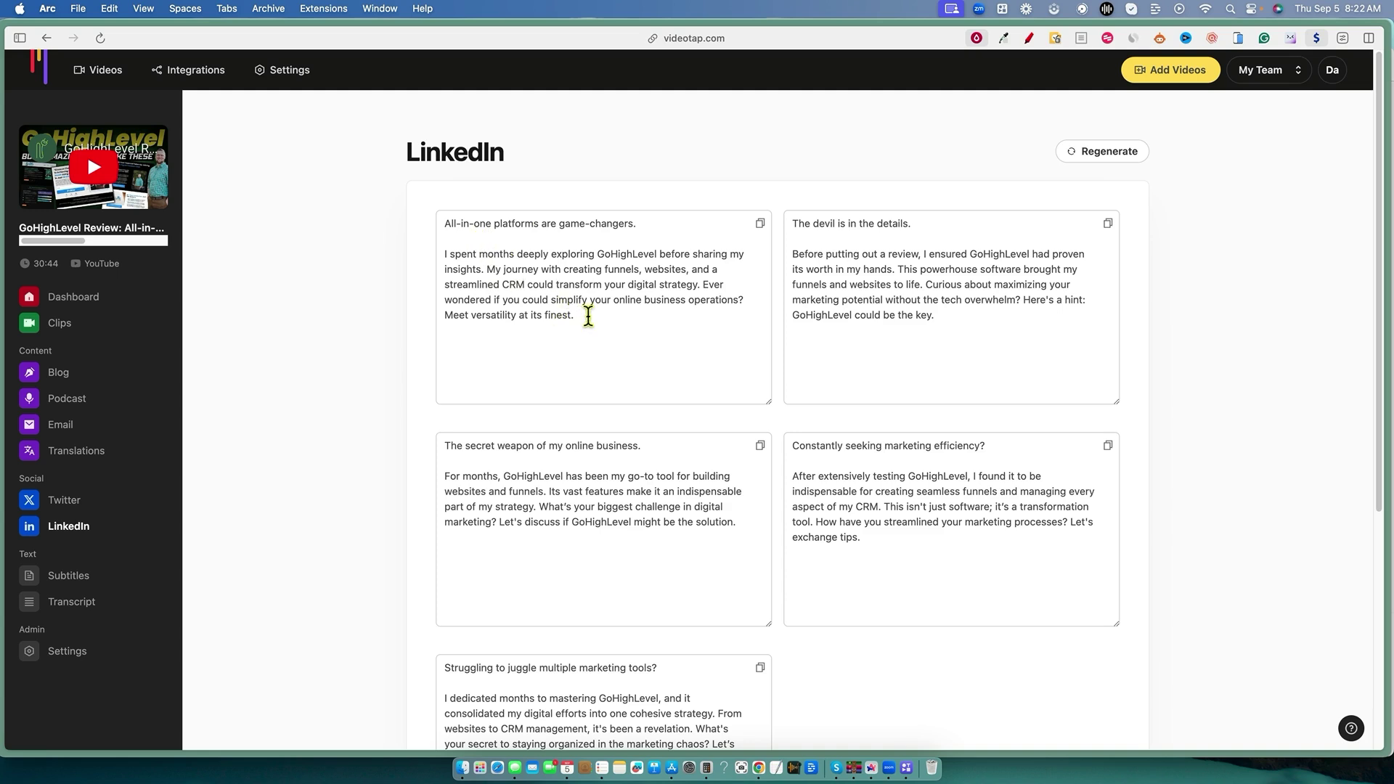
left_click(857, 316)
scroll(833, 484, "down", 5)
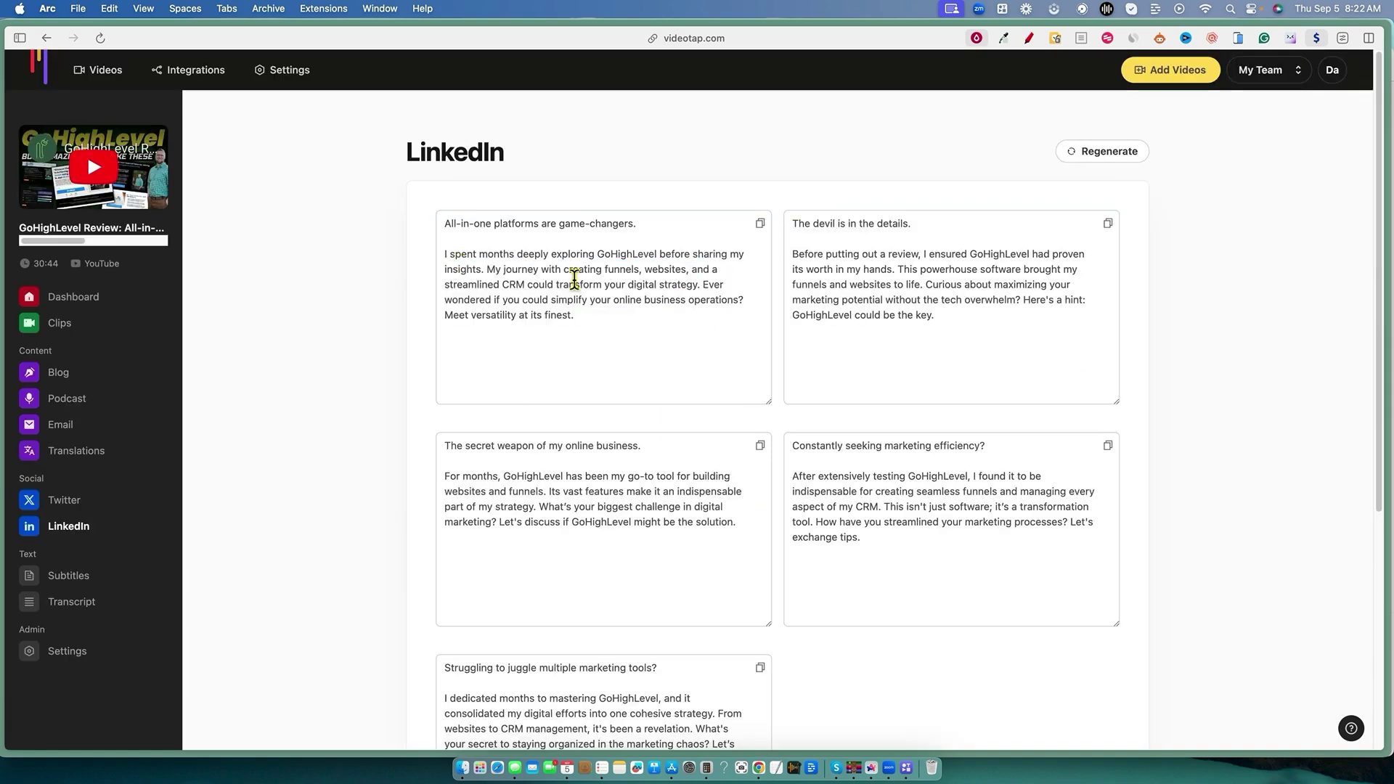
Copy the full "All-in-one platforms are game-changers." LinkedIn post and replace the text in WordCounter with it to check its length
left_click(686, 269)
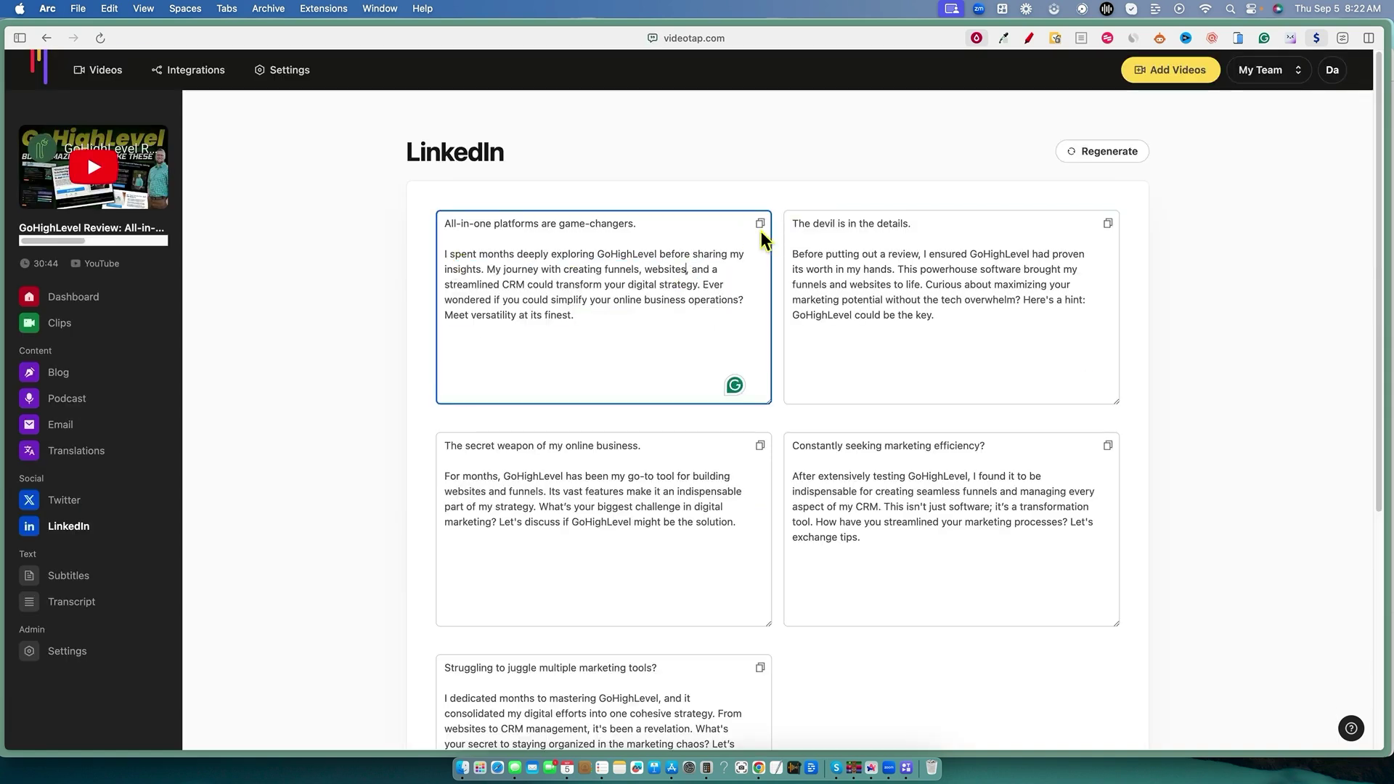
left_click(591, 319)
left_click_drag(591, 319, 445, 254)
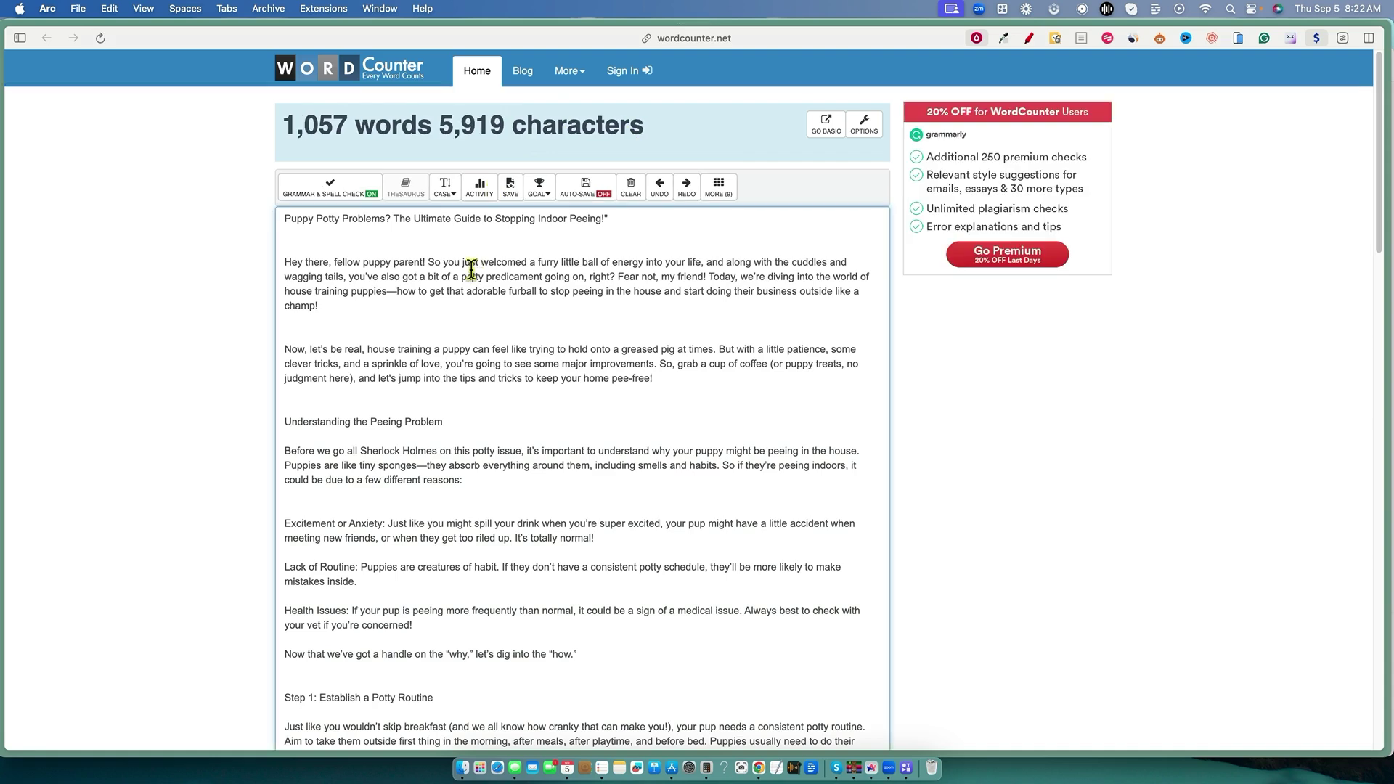
key("super+a")
type("All-in-one platforms are game-changers.  I spent months deeply exploring GoHighLevel before sharing my insights. My journey with creating funnels, websites, and a streamlined CRM could transform your digital strategy. Ever wondered if you could simplify your online business operations? Meet versatility at its finest.")
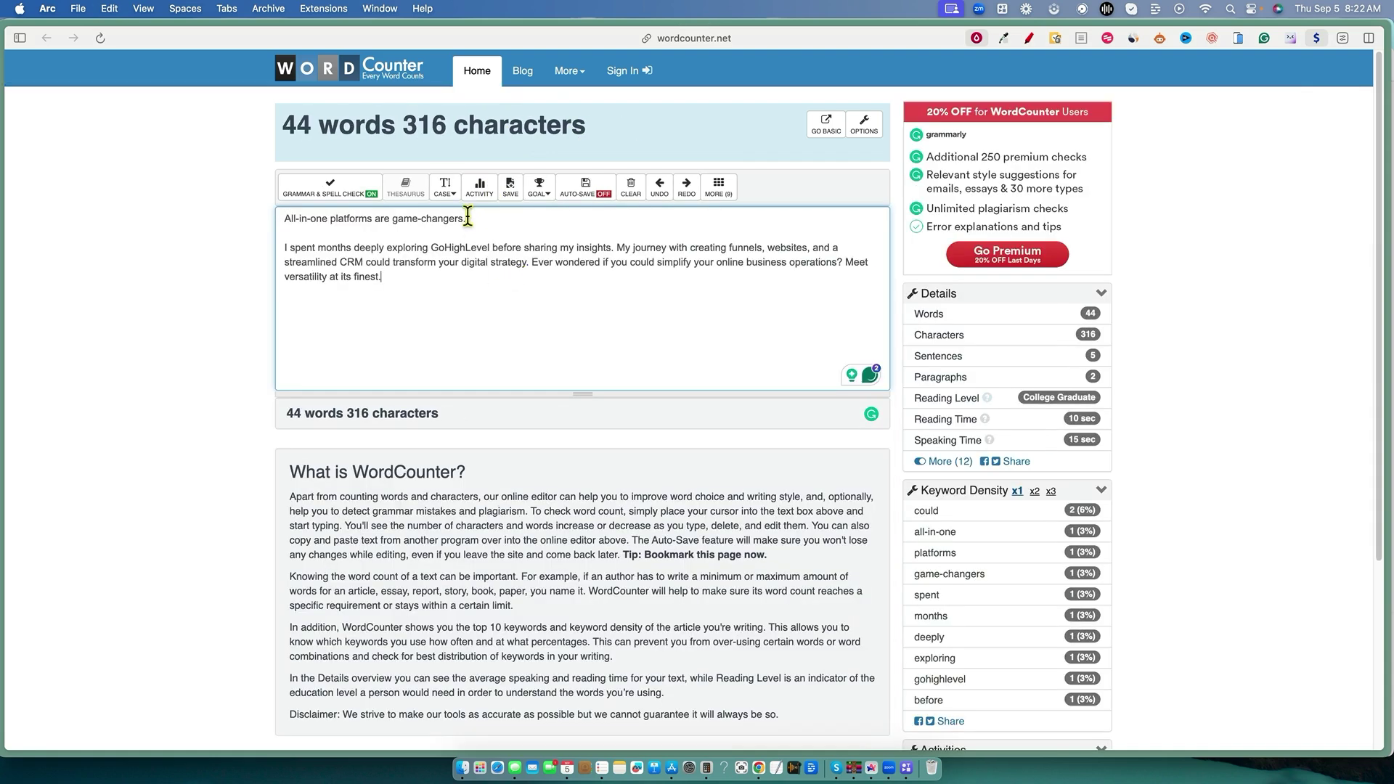
left_click(236, 307)
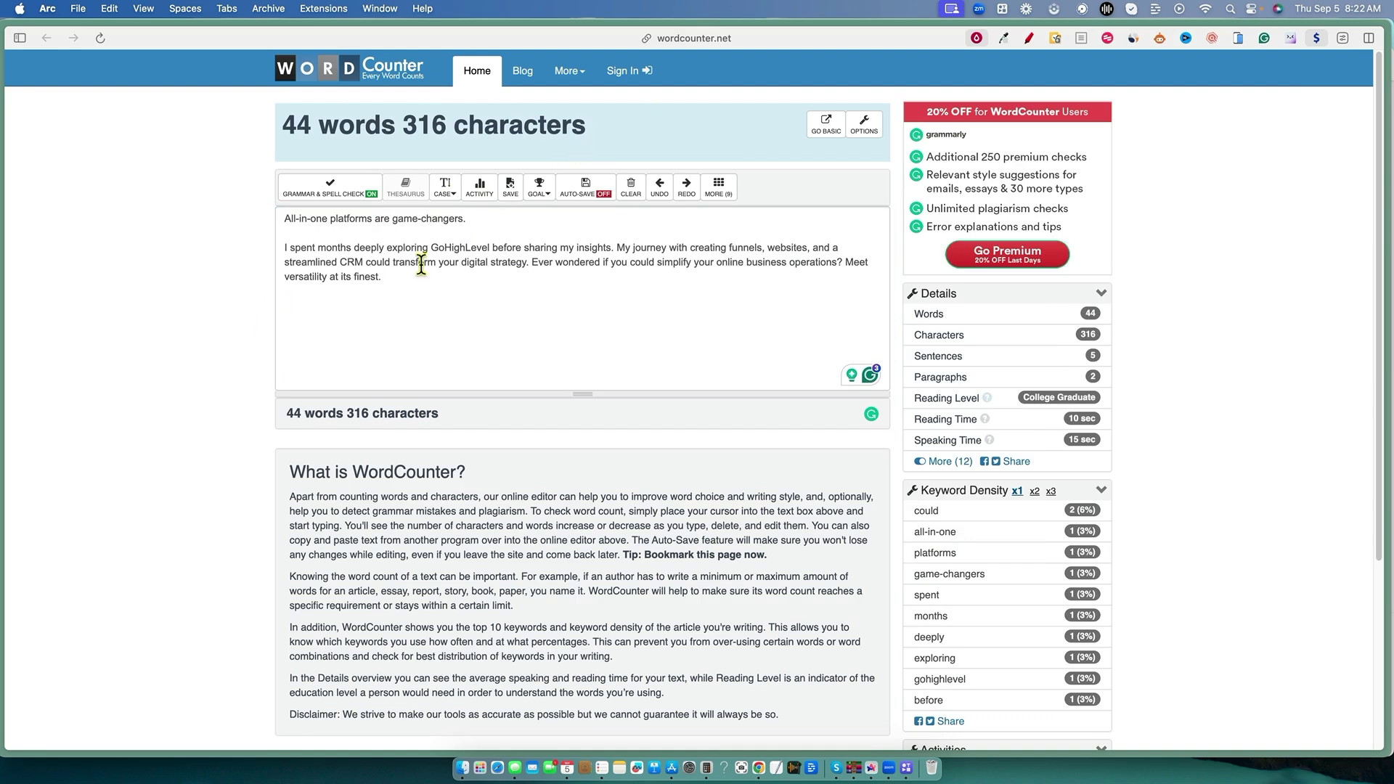
Compare the post's length with the Google results for "how long should a linkedin post be" and "how many words is 1500 characters"
key("ctrl+Tab")
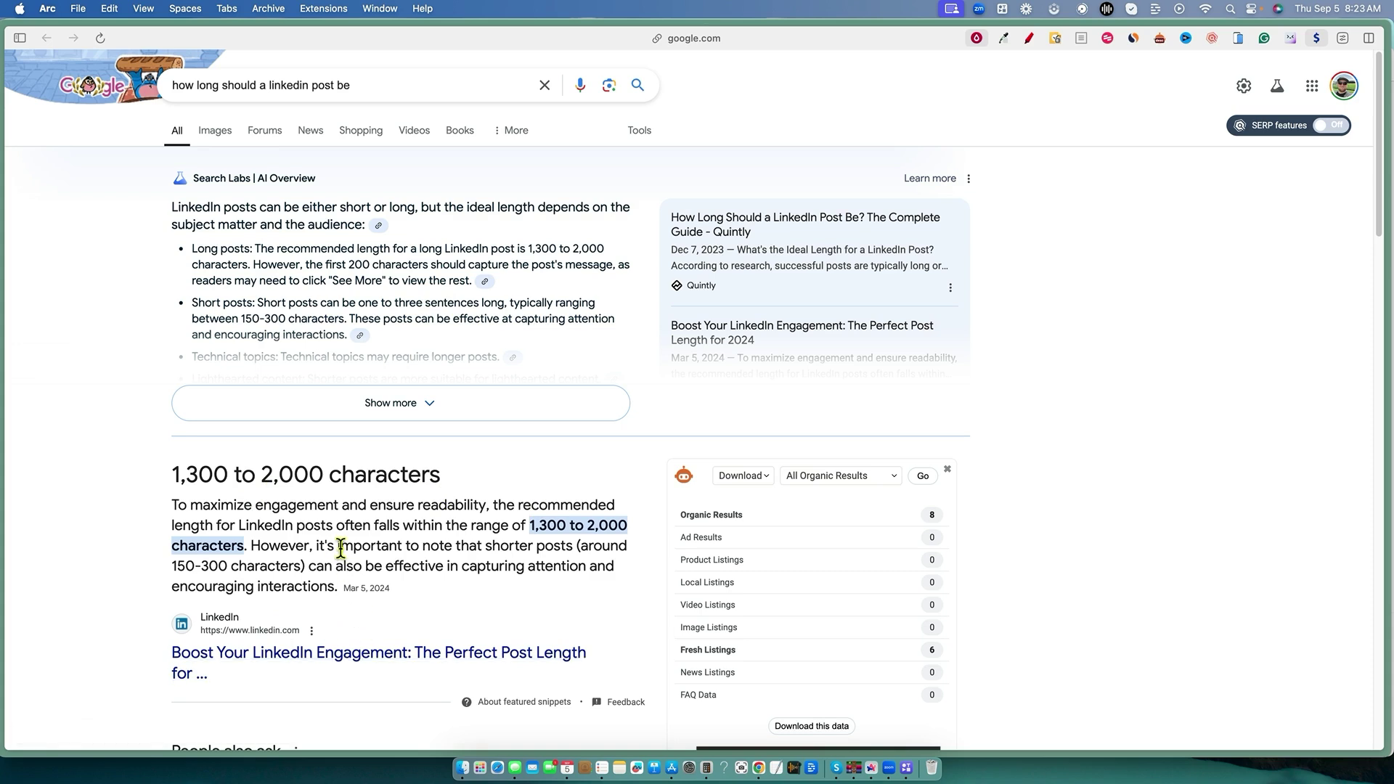
key("ctrl+Tab")
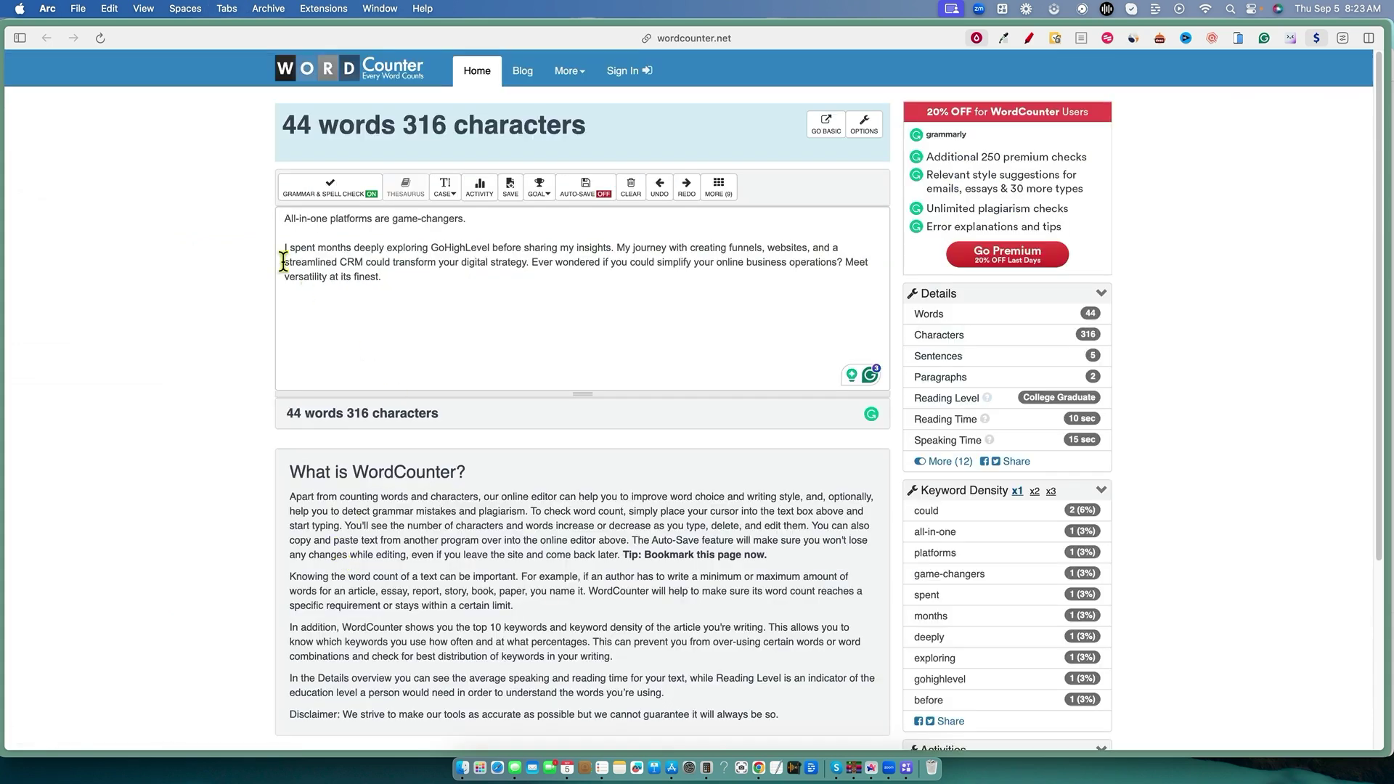
key("ctrl+Tab")
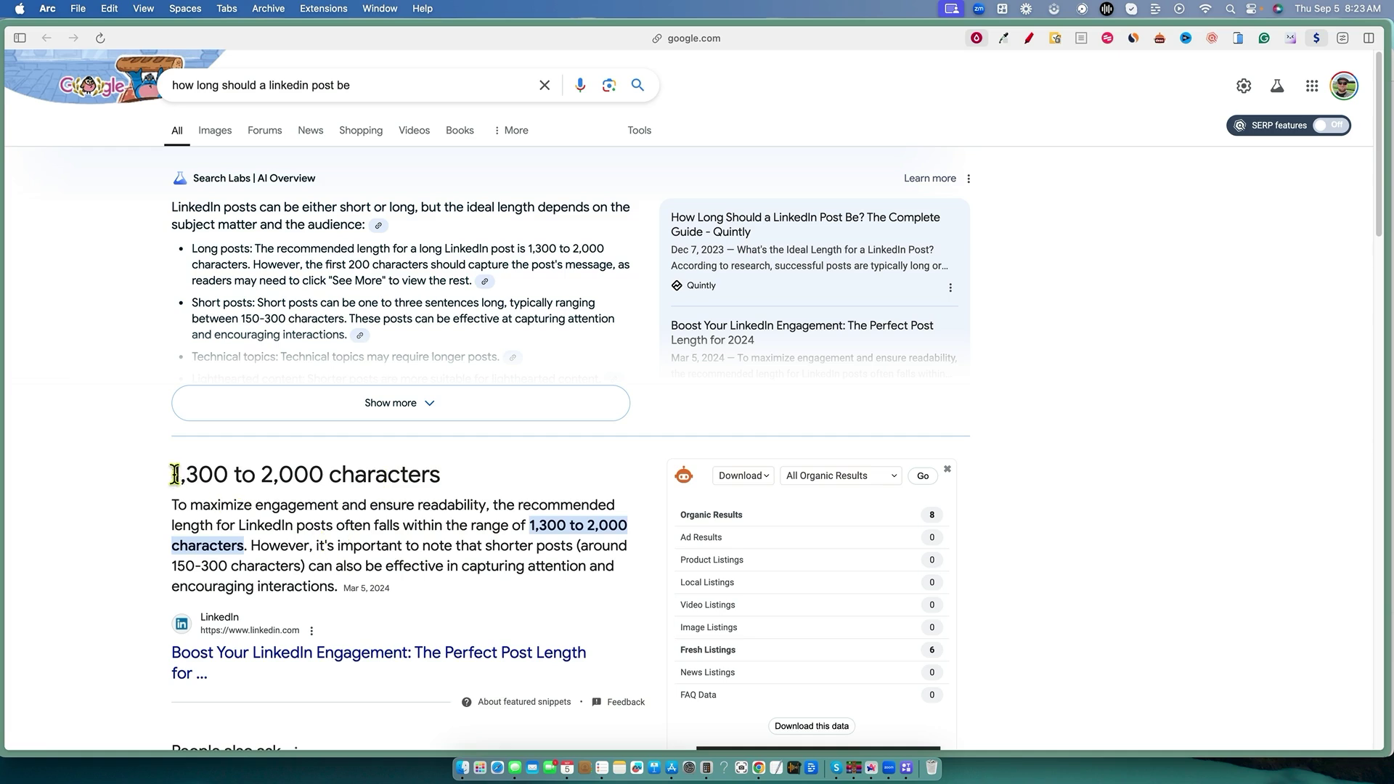
key("ctrl+Tab")
left_click_drag(451, 207, 360, 196)
left_click(496, 222)
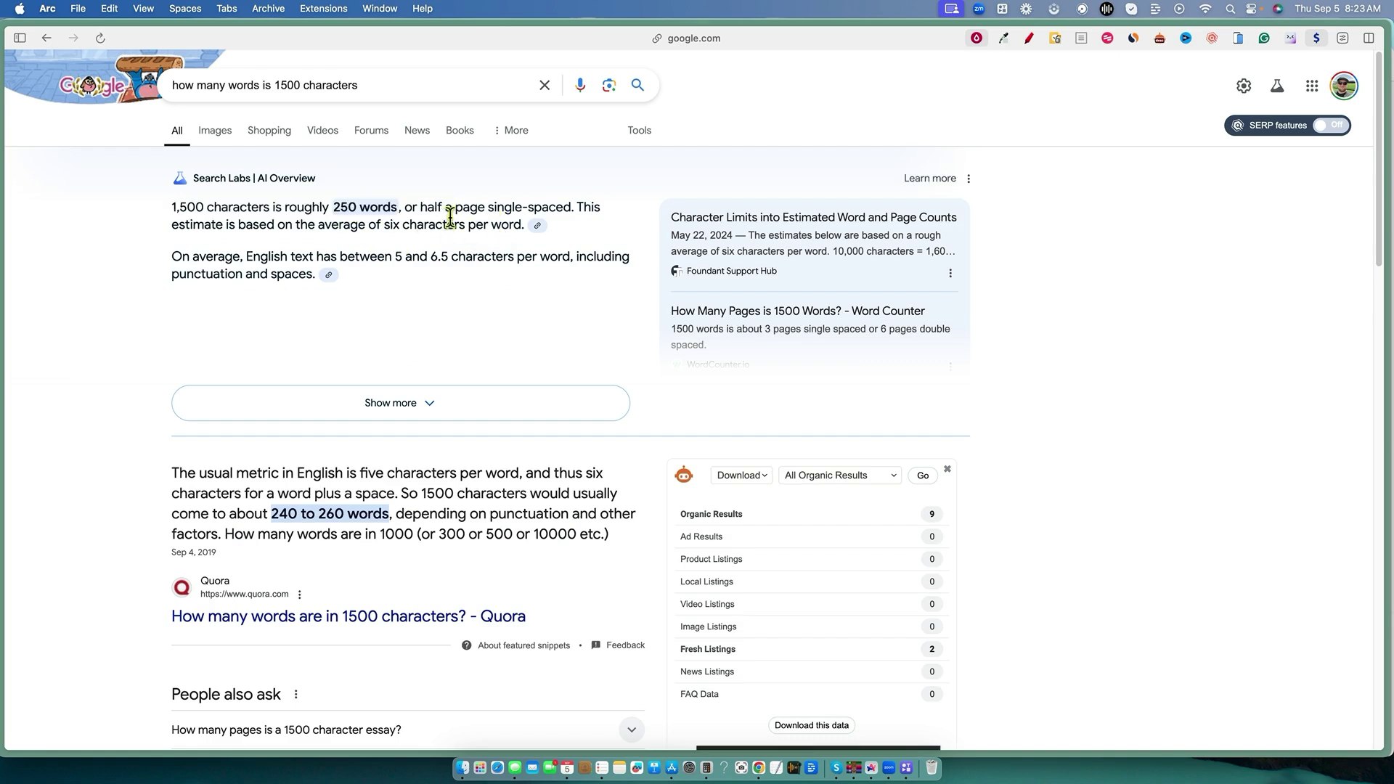
key("ctrl+Tab")
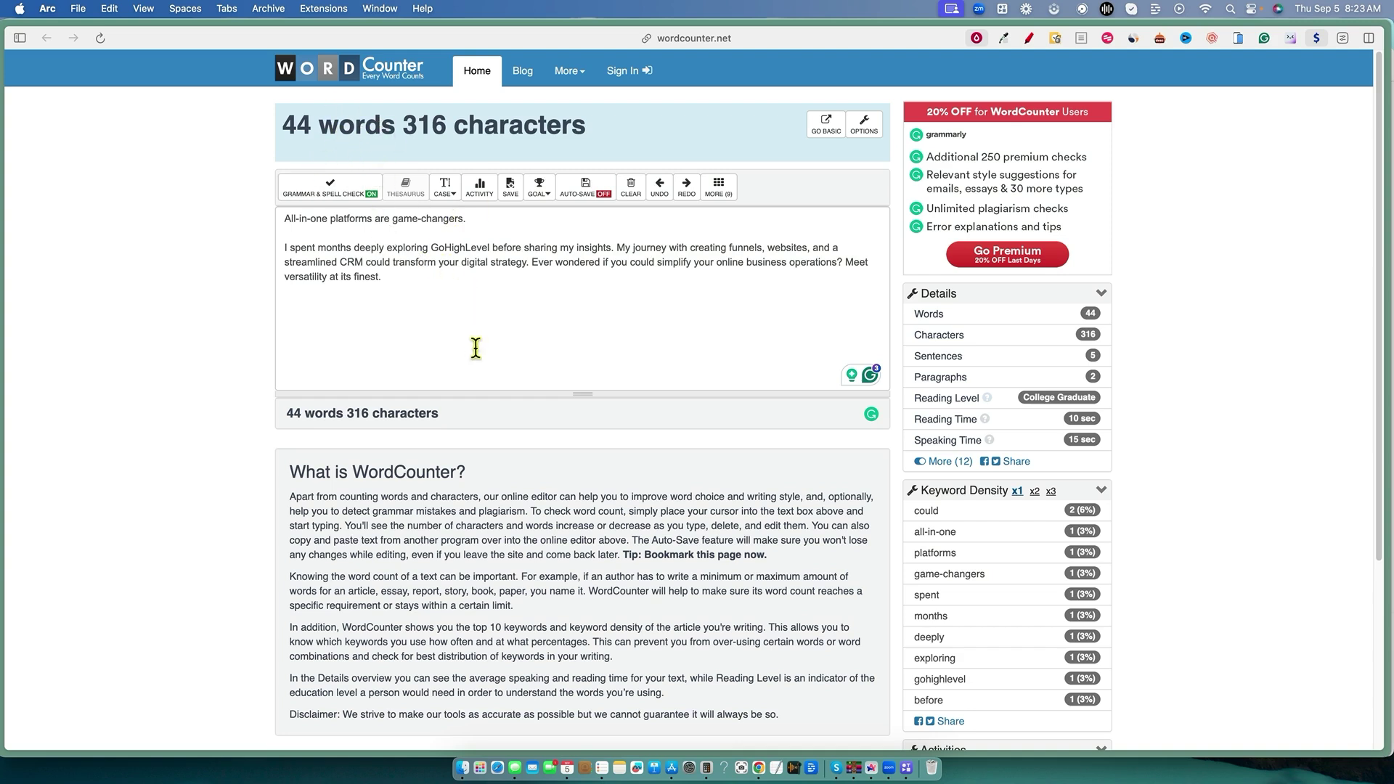
Return to Video Tap's LinkedIn content and look through the remaining posts, highlighting "The secret weapon of my online business." post
mouse_move(2, 373)
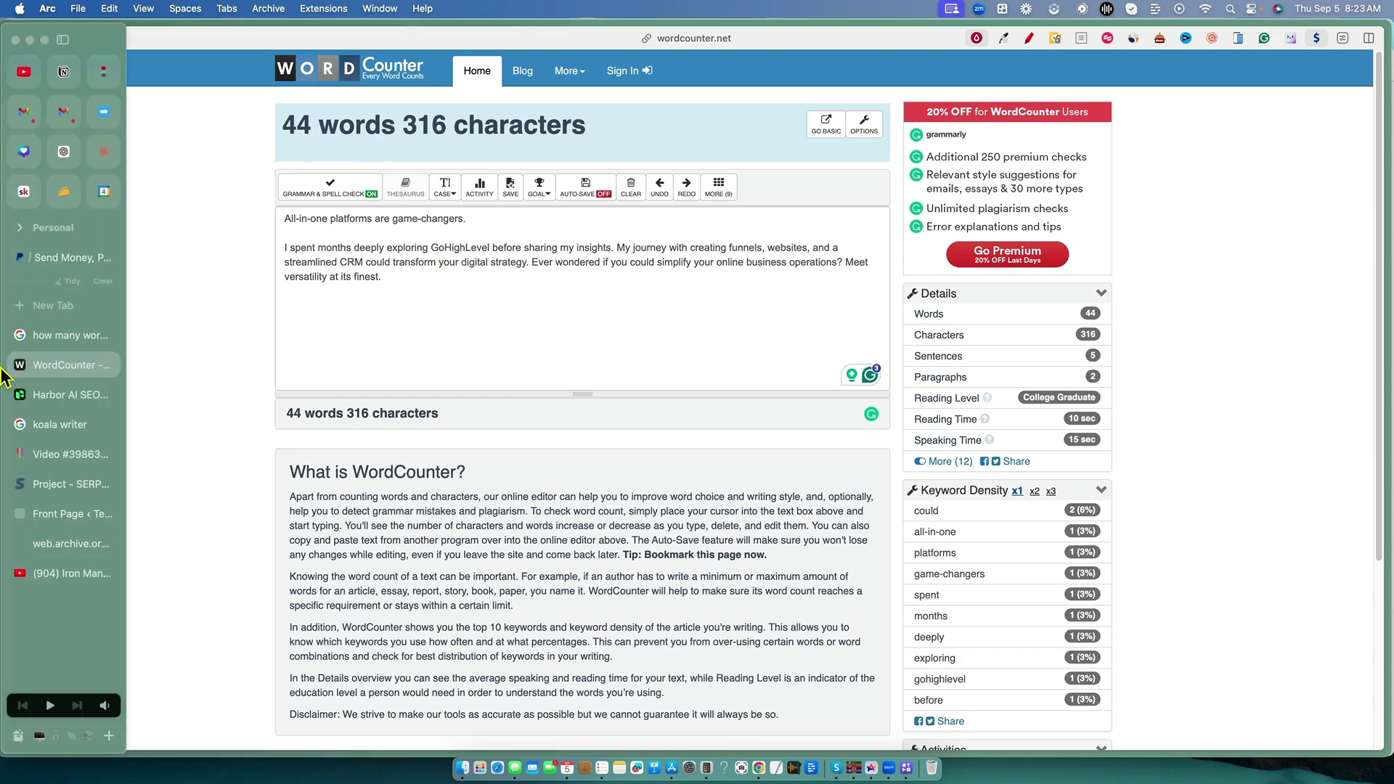
left_click(51, 457)
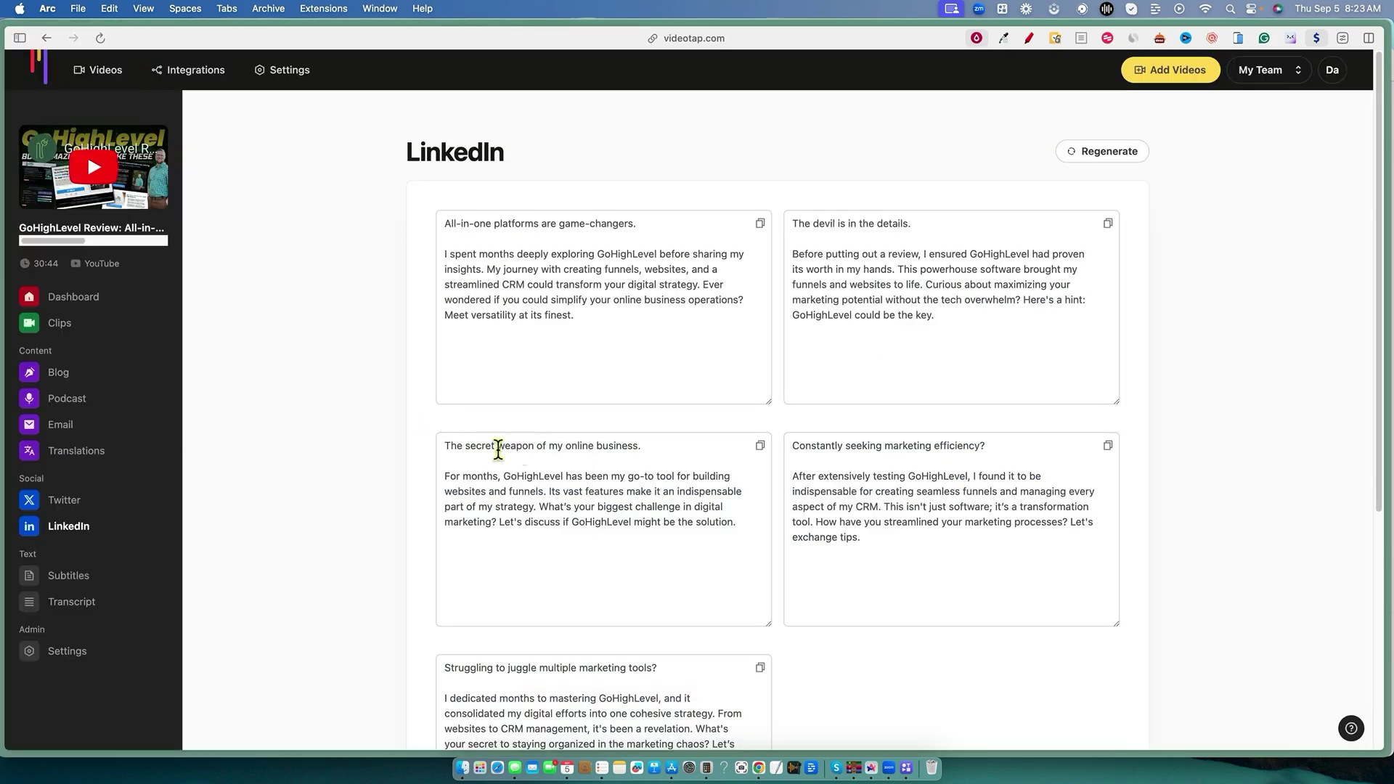
scroll(852, 573, "down", 2)
scroll(699, 588, "down", 1)
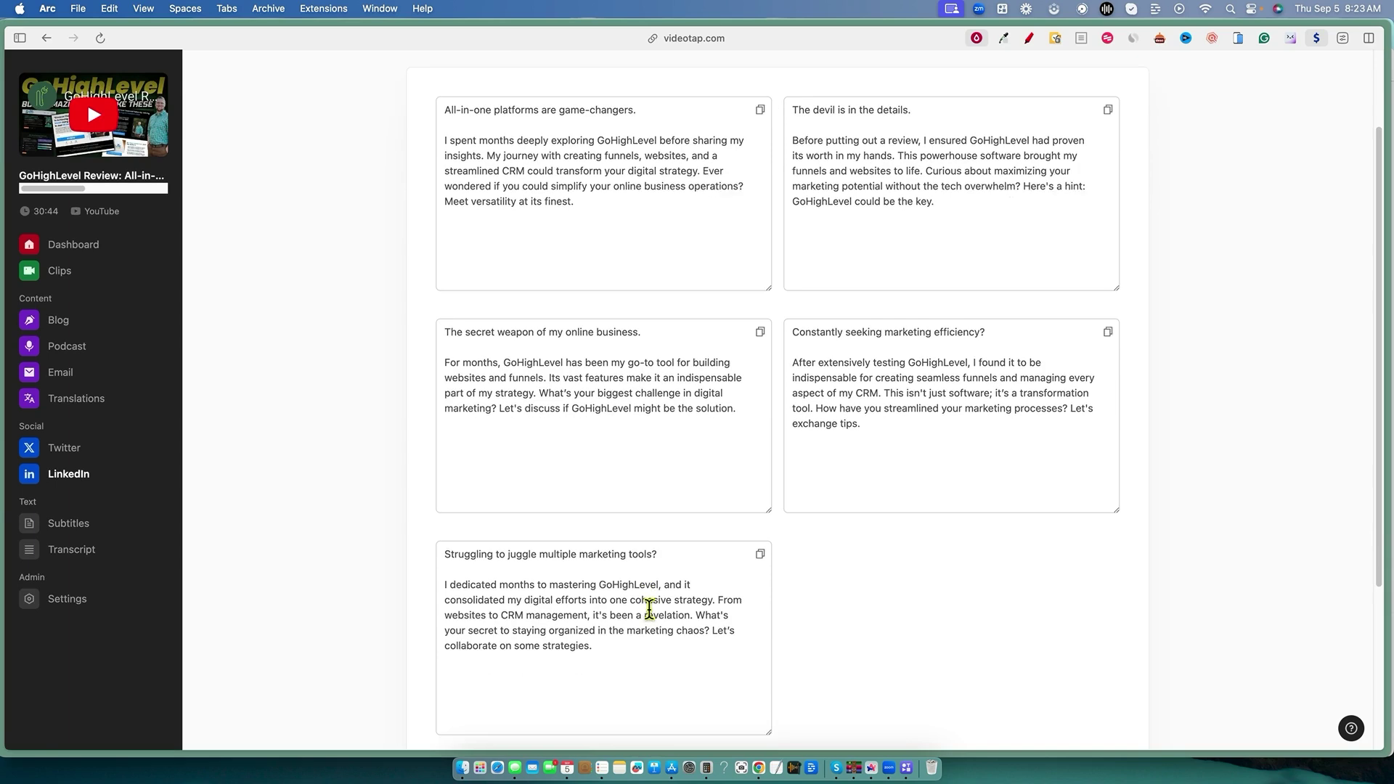
left_click_drag(451, 323, 908, 426)
left_click(908, 426)
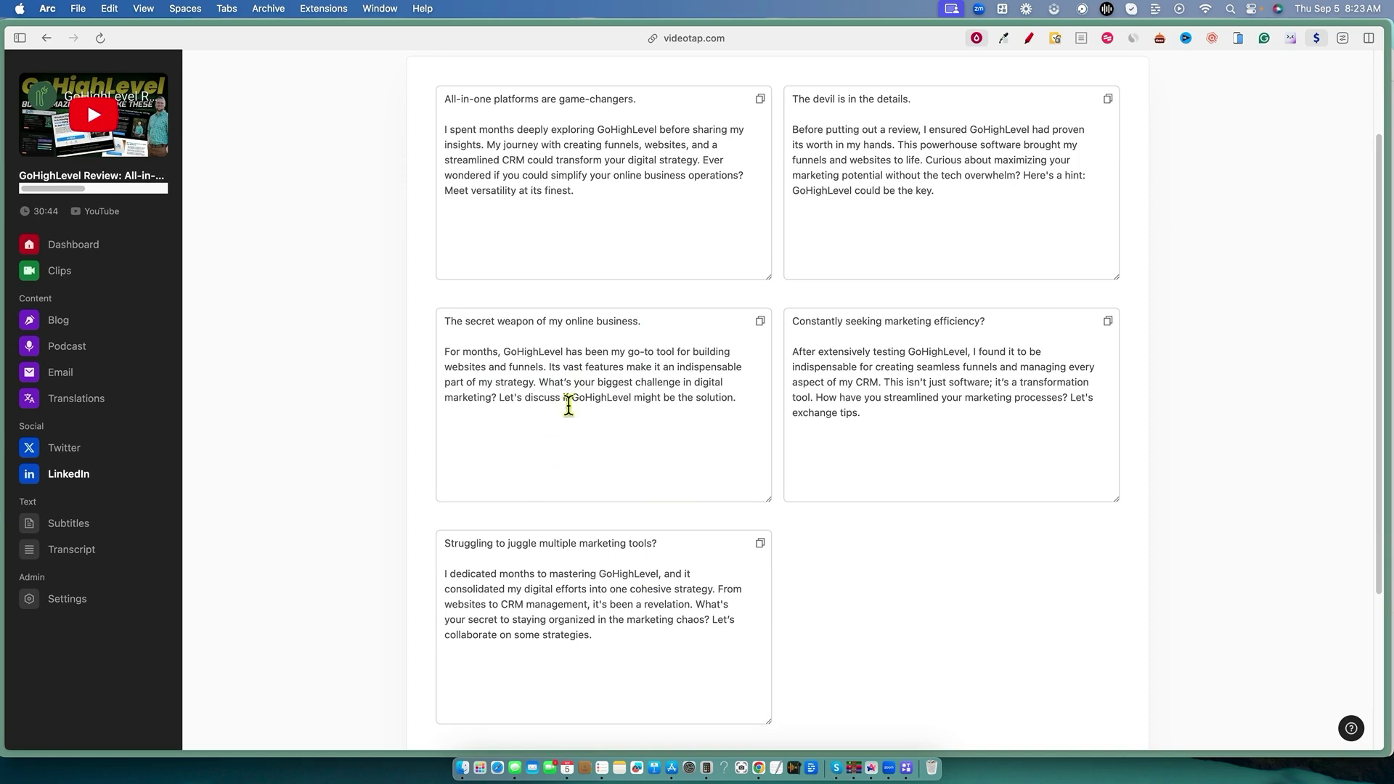
left_click_drag(720, 383, 376, 282)
left_click(372, 288)
left_click_drag(735, 399, 373, 283)
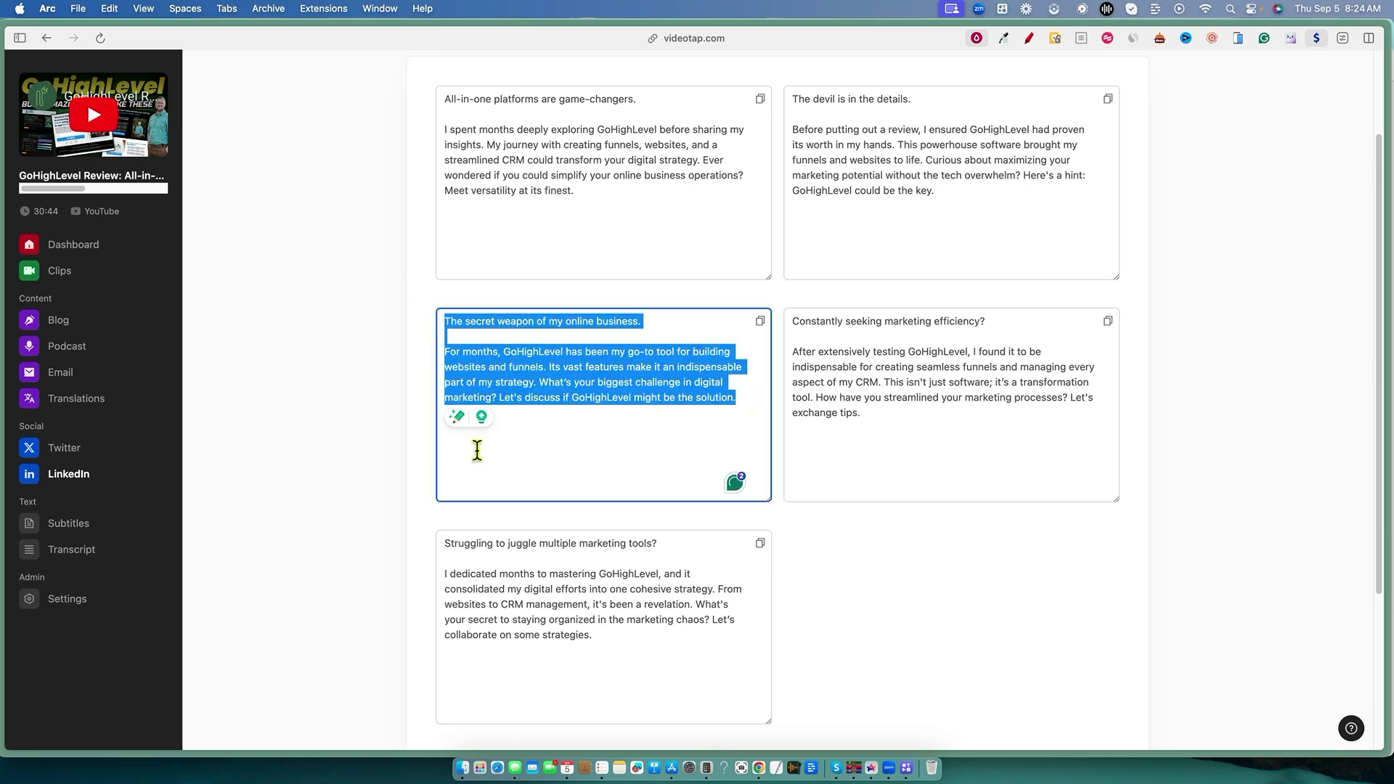
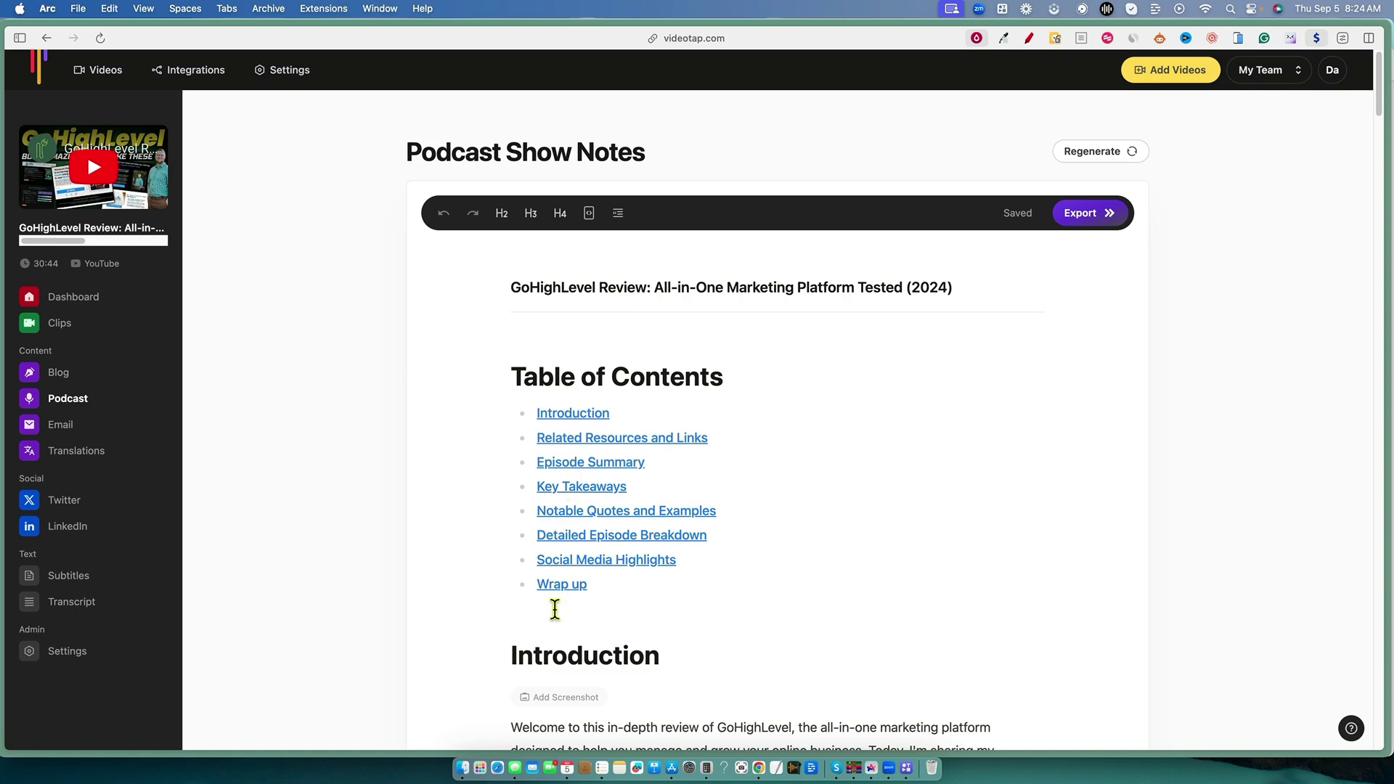
Open the podcast show notes and check them against the podcast shownotes description in the Gmail announcement, highlighting that description
scroll(687, 556, "down", 2)
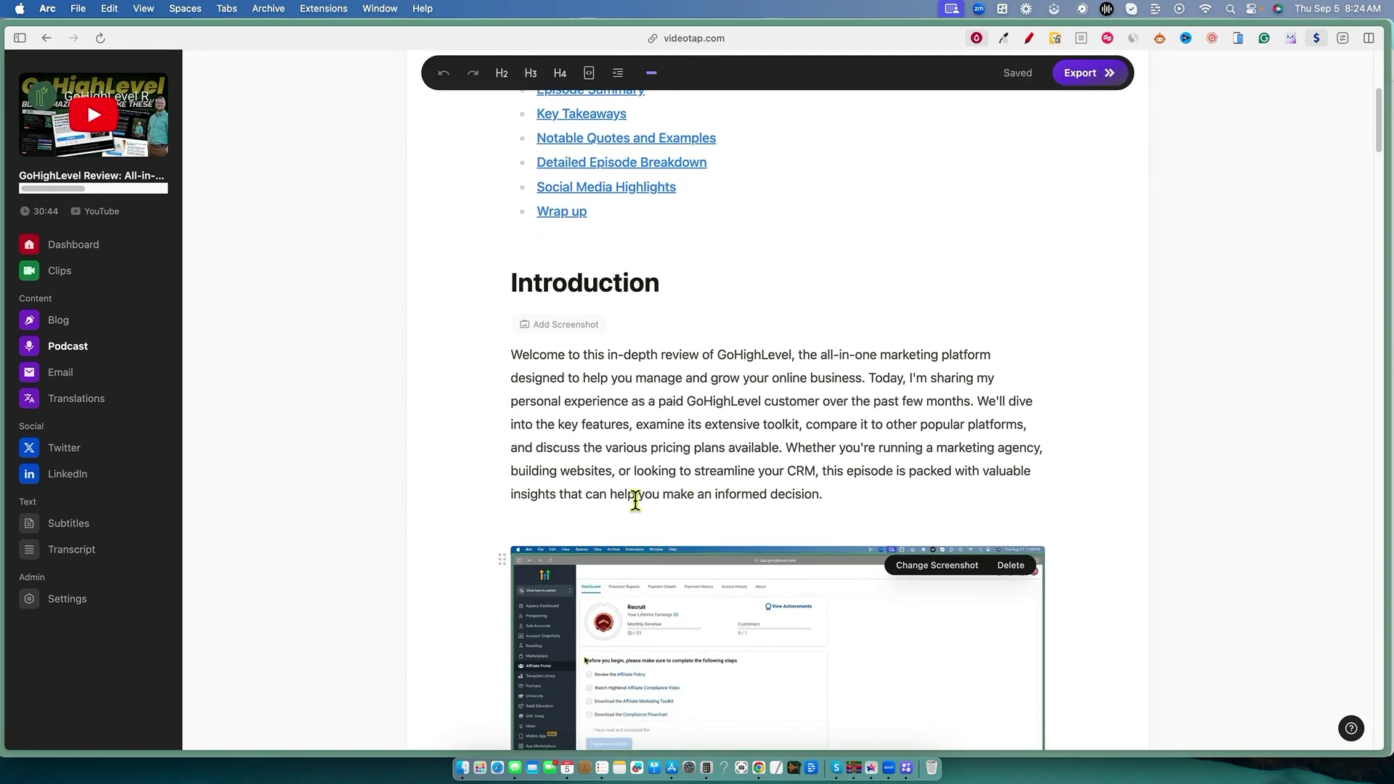
key("ctrl+Tab")
key("ctrl+Tab")
left_click_drag(734, 455, 933, 480)
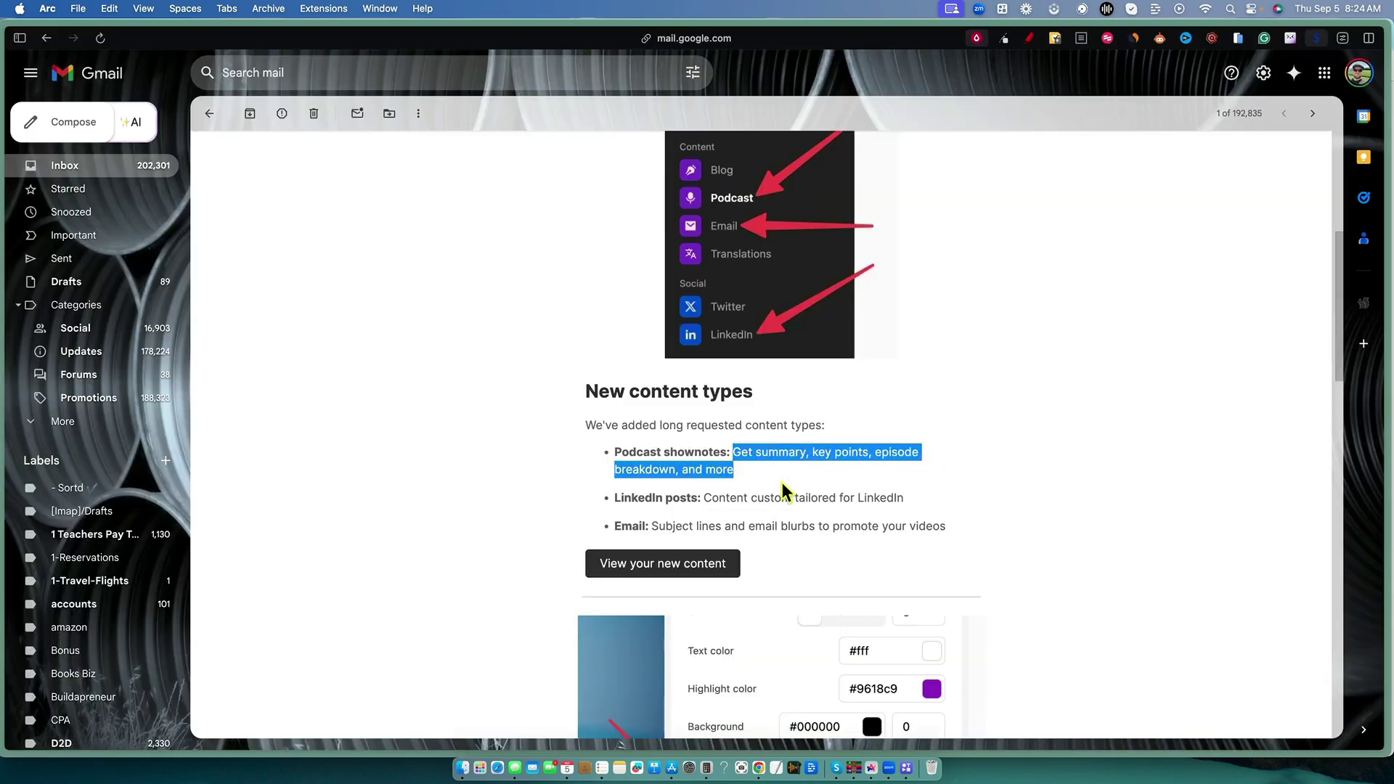
scroll(784, 491, "down", 2)
key("ctrl+Tab")
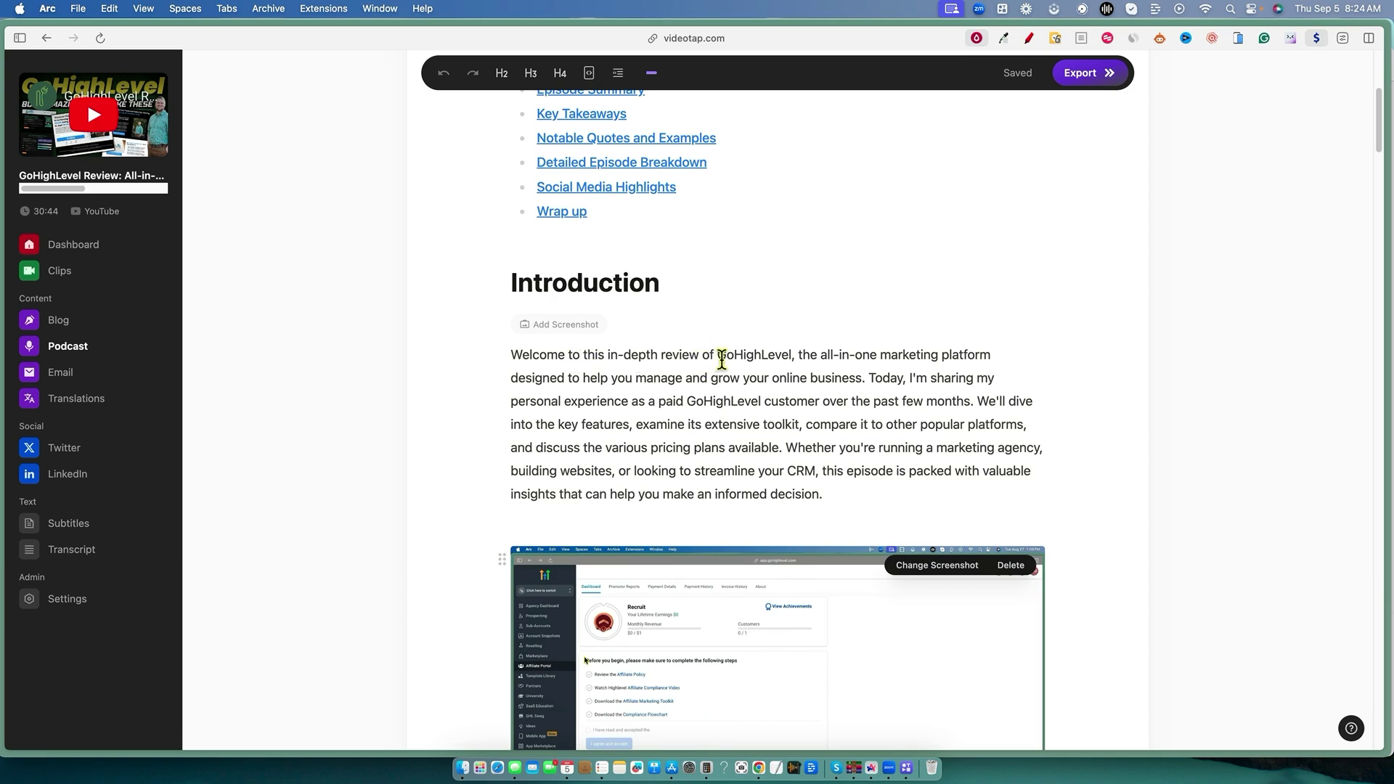
Read the show notes' related resources and links, episode summary and key takeaways
scroll(753, 404, "down", 10)
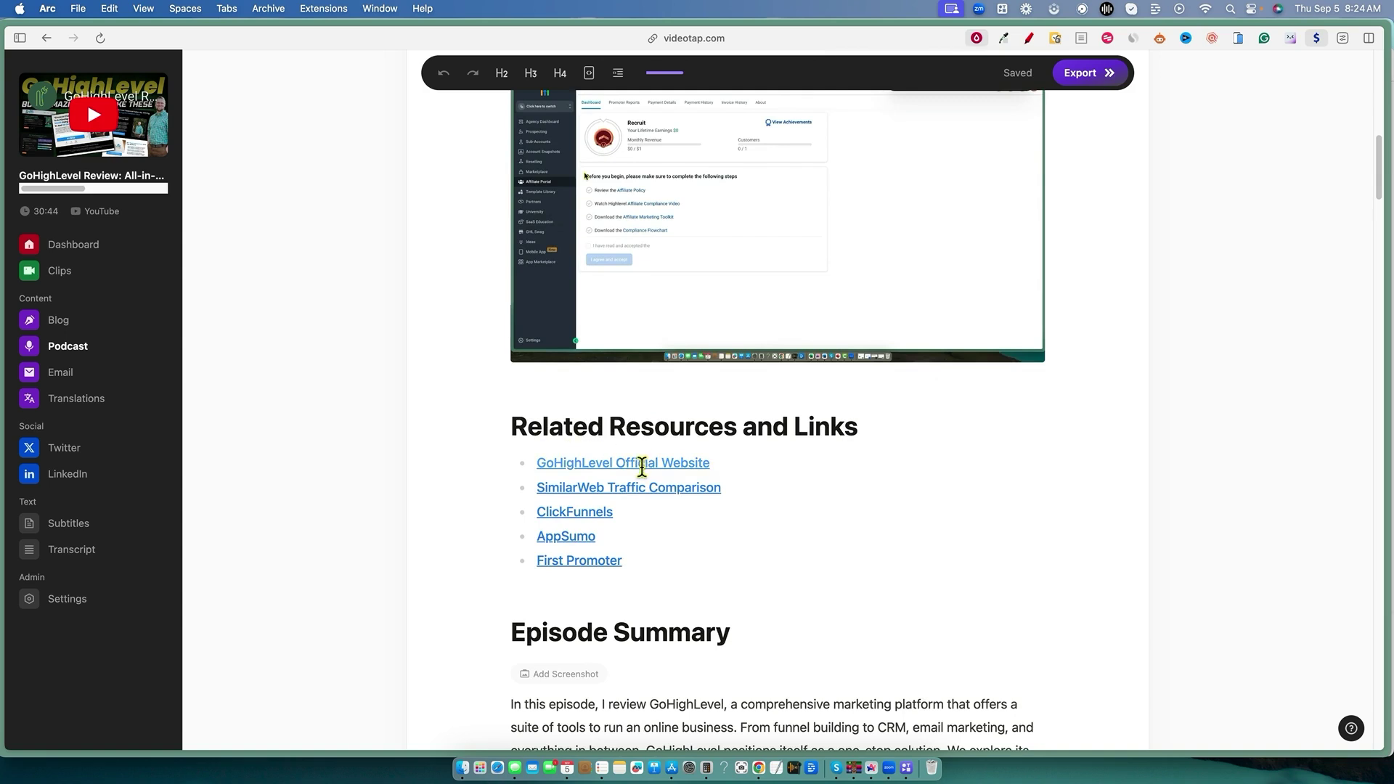
scroll(657, 558, "down", 3)
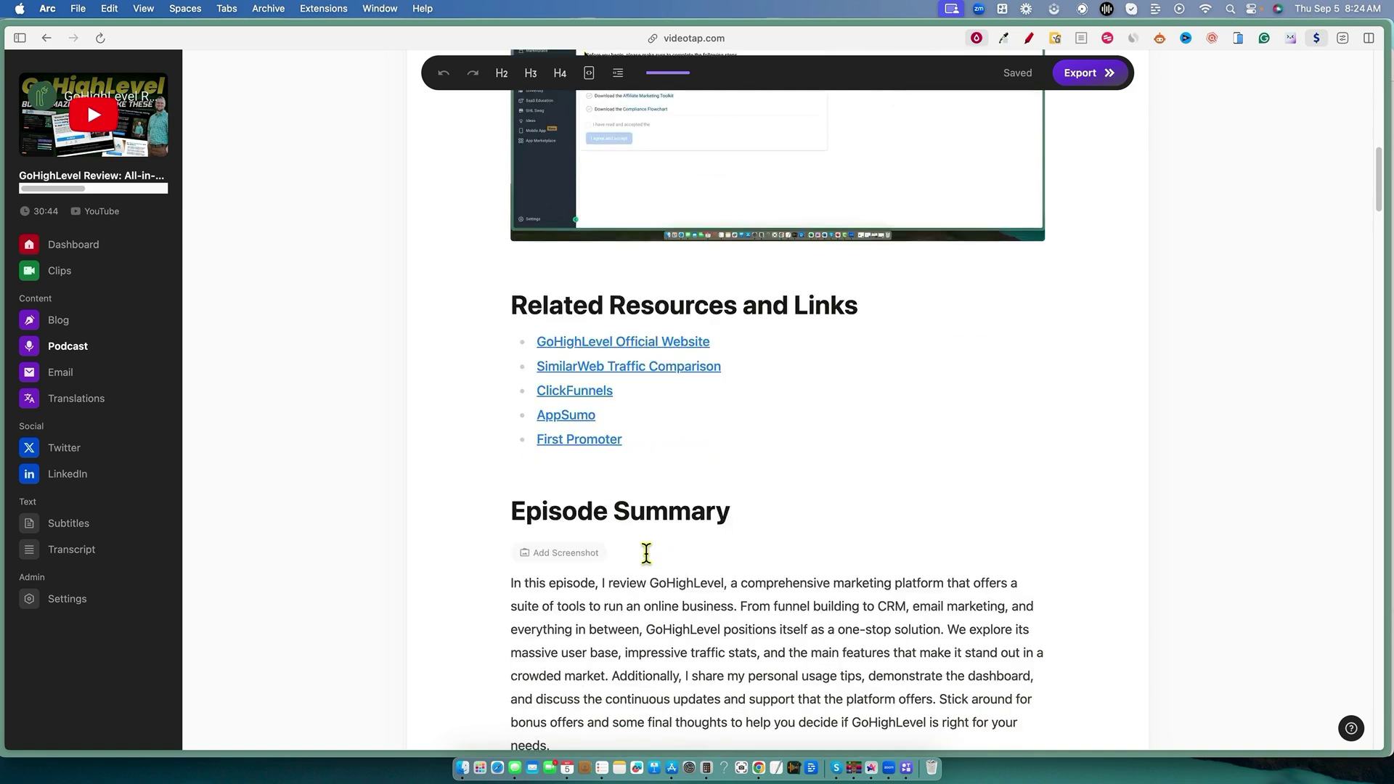
scroll(646, 553, "down", 7)
left_click(517, 308)
left_click(868, 472, "shift")
scroll(712, 507, "down", 13)
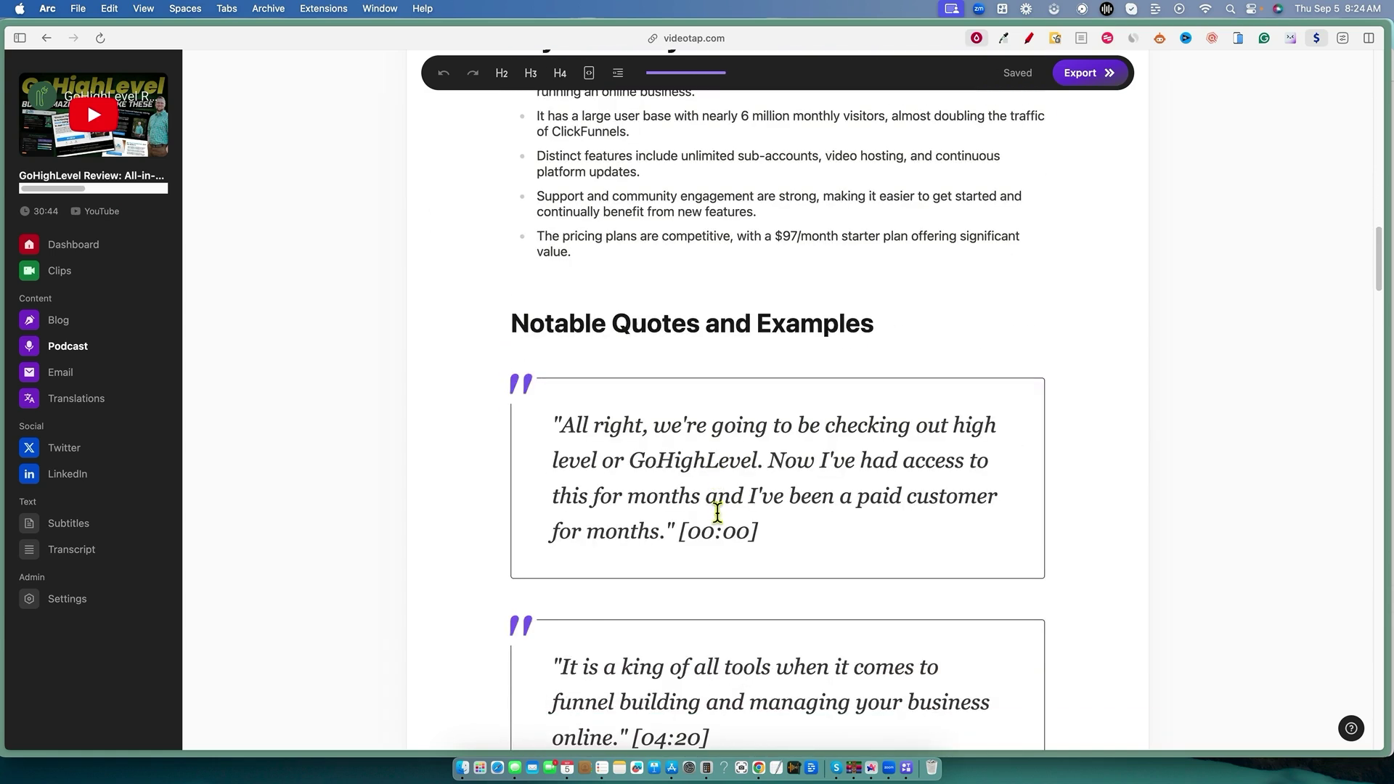
Examine the notable quotes and the timestamped Detailed Episode Breakdown in the show notes, highlighting passages of the breakdown
scroll(654, 472, "down", 20)
scroll(757, 454, "down", 14)
scroll(703, 442, "up", 4)
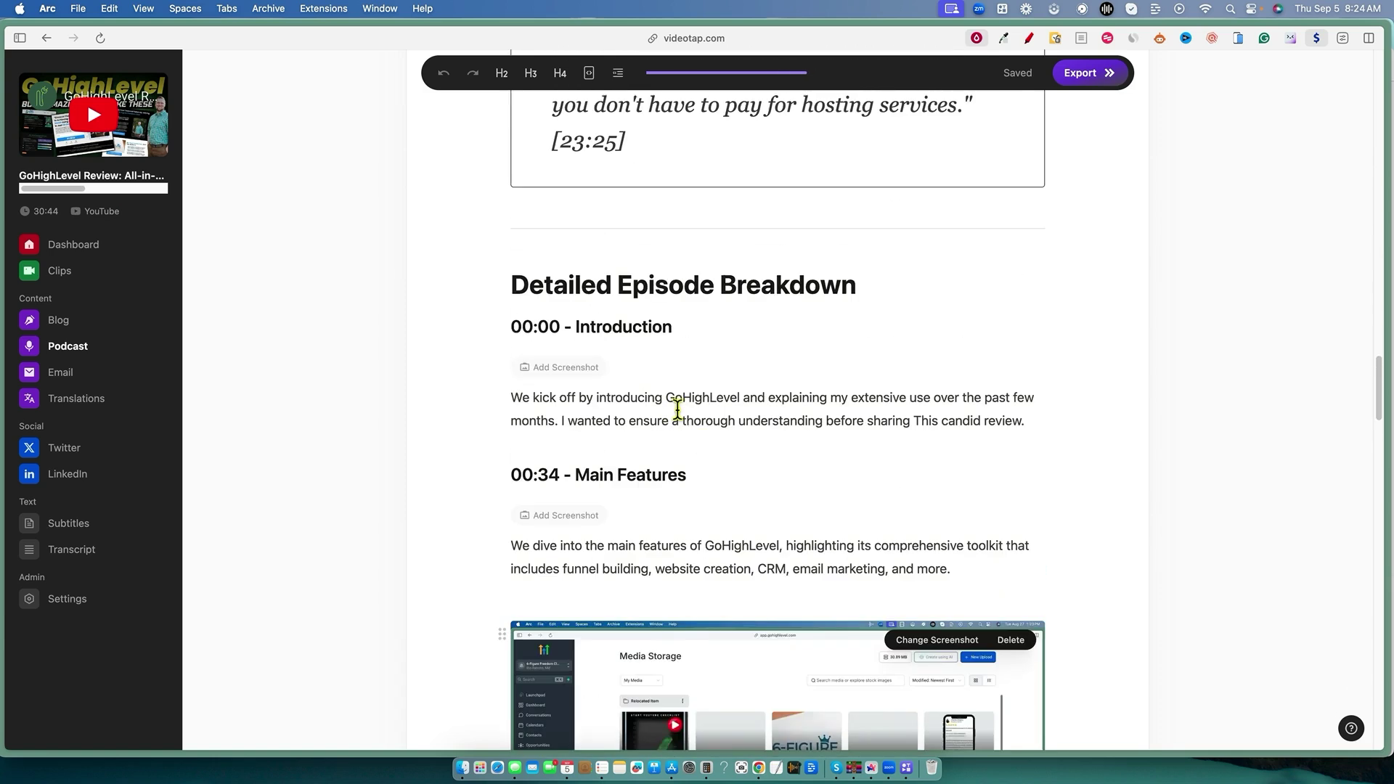
left_click_drag(513, 284, 902, 516)
scroll(882, 498, "down", 3)
scroll(882, 498, "down", 10)
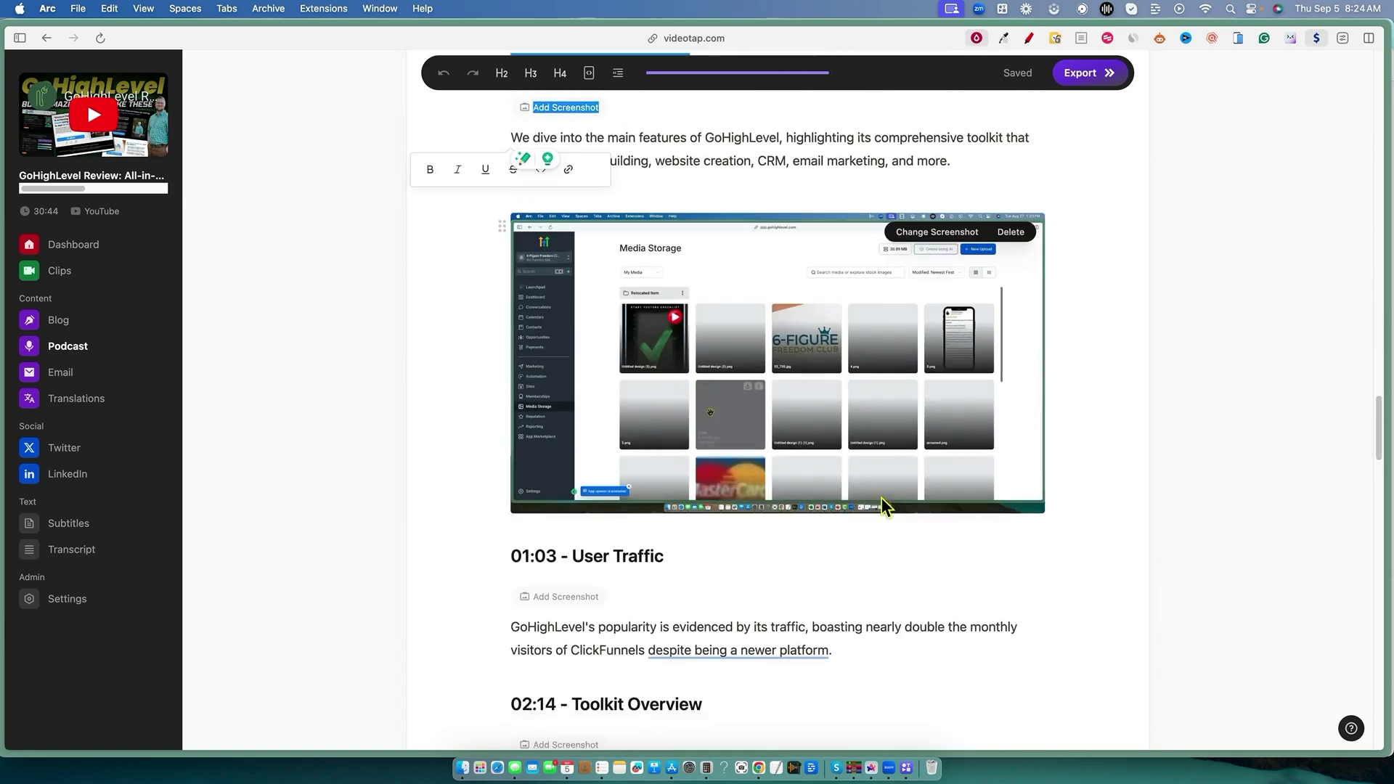
scroll(891, 477, "down", 3)
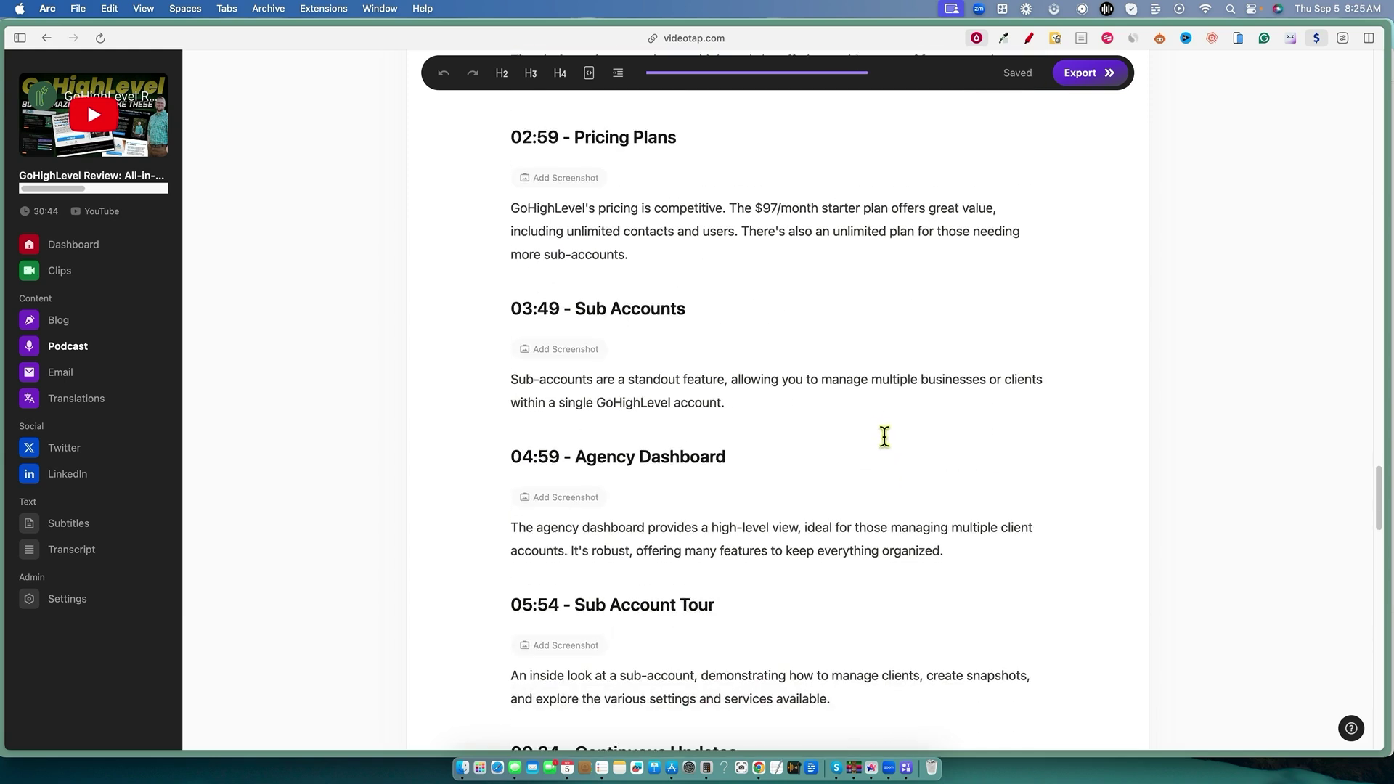
left_click_drag(537, 210, 766, 552)
left_click(798, 440)
scroll(821, 485, "down", 15)
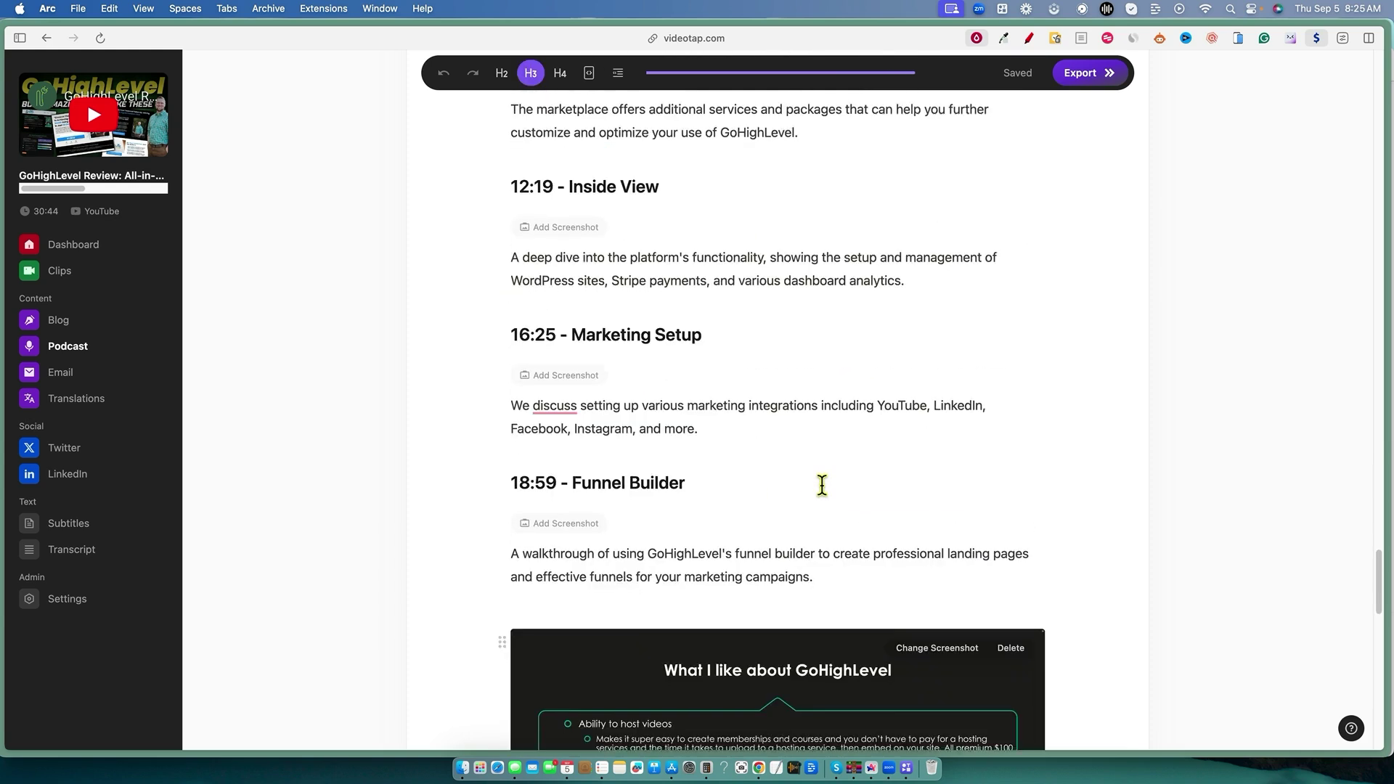
Look at the Funnel Builder section and its screenshot, skim the rest of the show notes, and return to their beginning
scroll(821, 486, "down", 4)
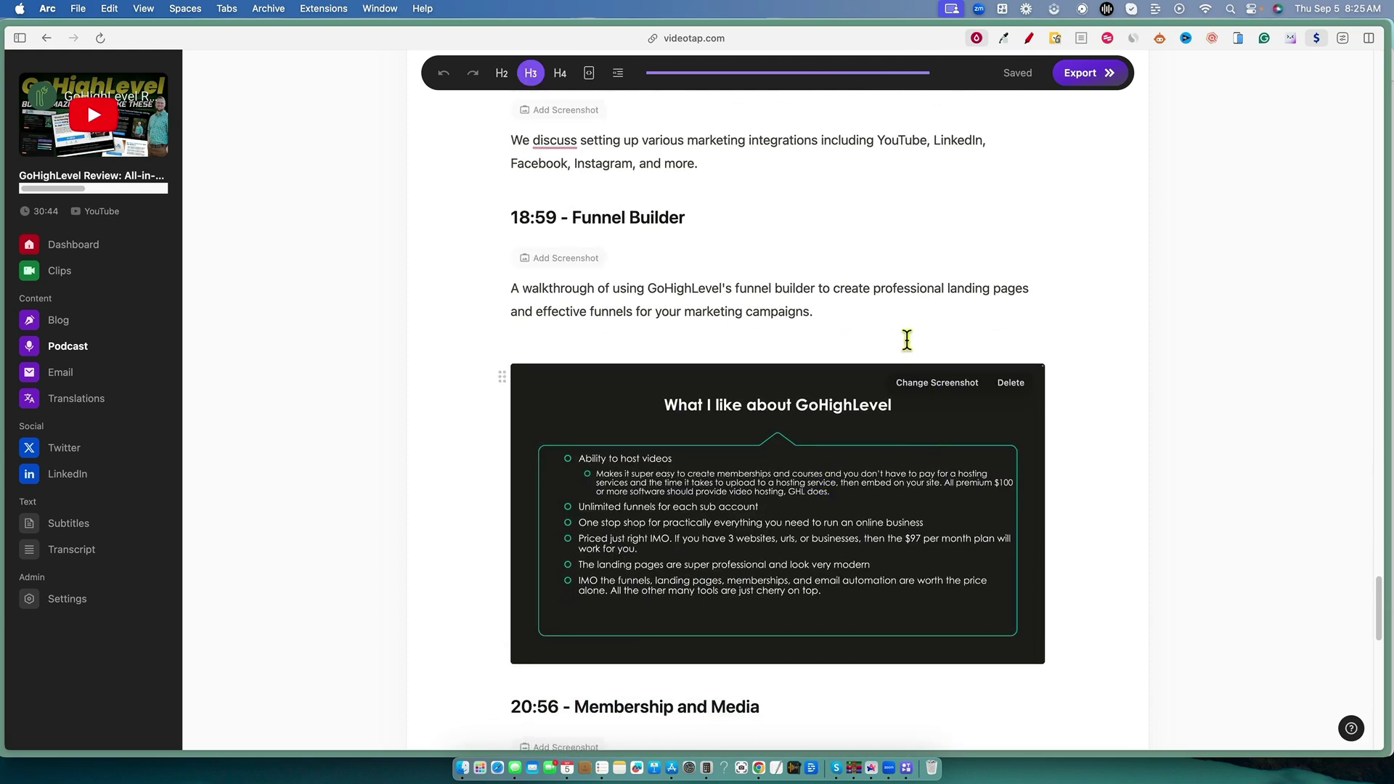
scroll(907, 340, "down", 1)
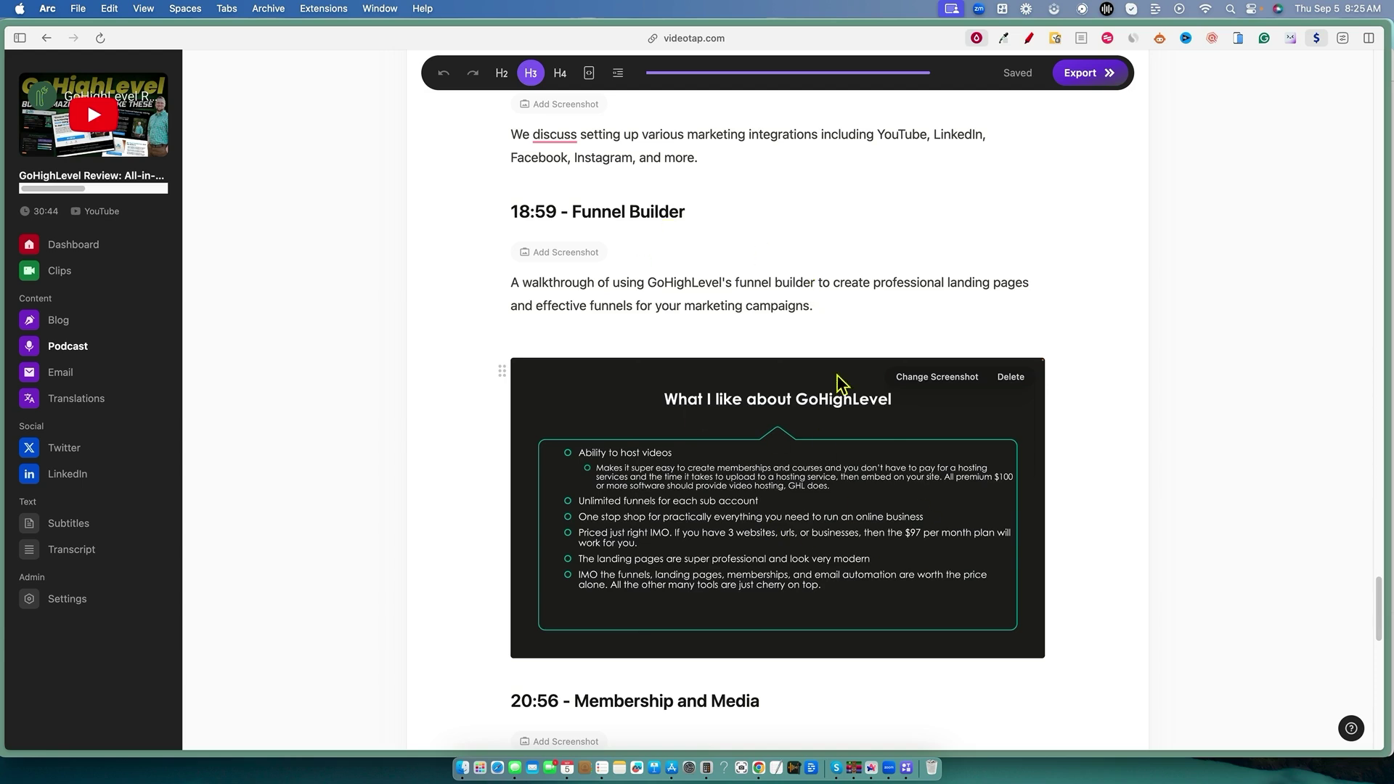
scroll(738, 497, "down", 7)
scroll(737, 493, "down", 7)
scroll(737, 494, "up", 20)
scroll(736, 493, "up", 15)
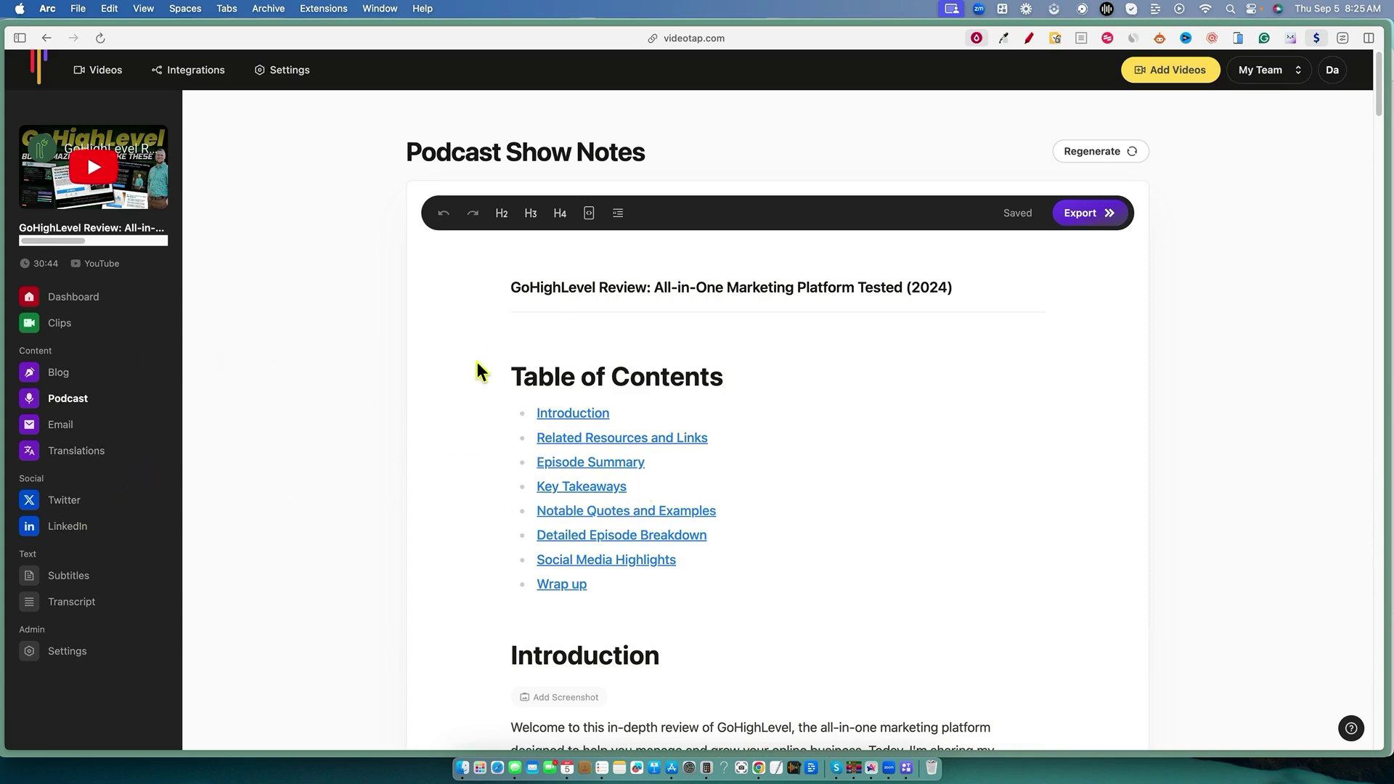
Open the video's generated blog post and copy its entire text
left_click(53, 373)
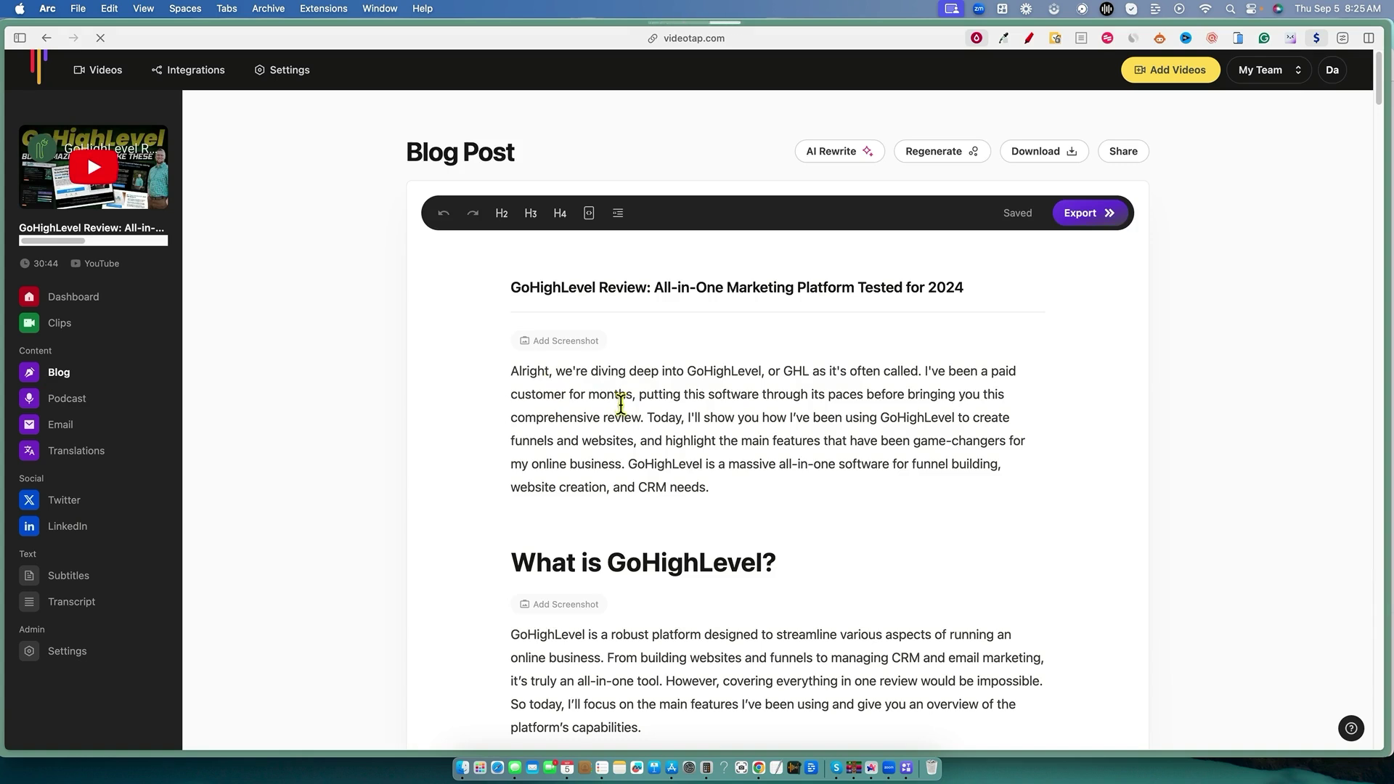
key("super+a")
key("super+c")
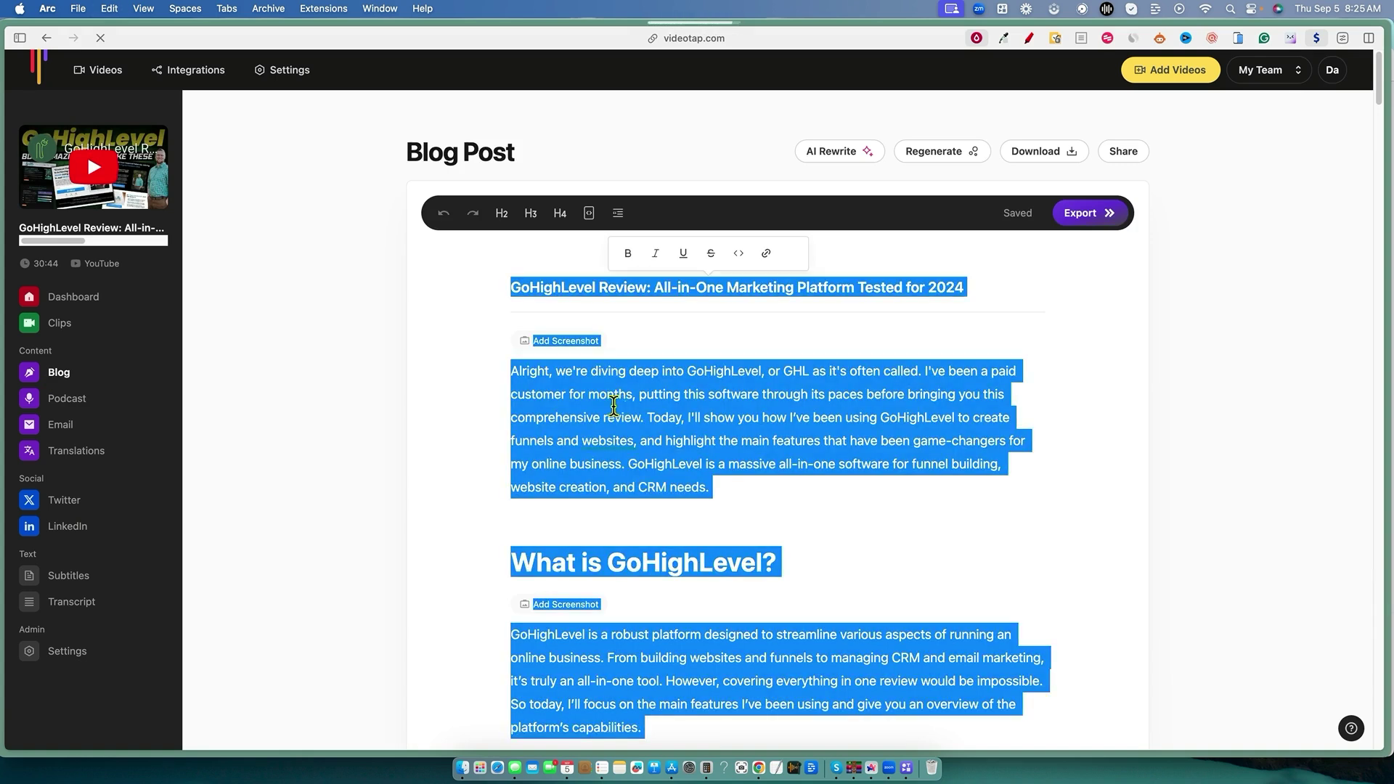
Replace the text in WordCounter with the copied blog post and view its word count
key("ctrl+Tab")
left_click(482, 272)
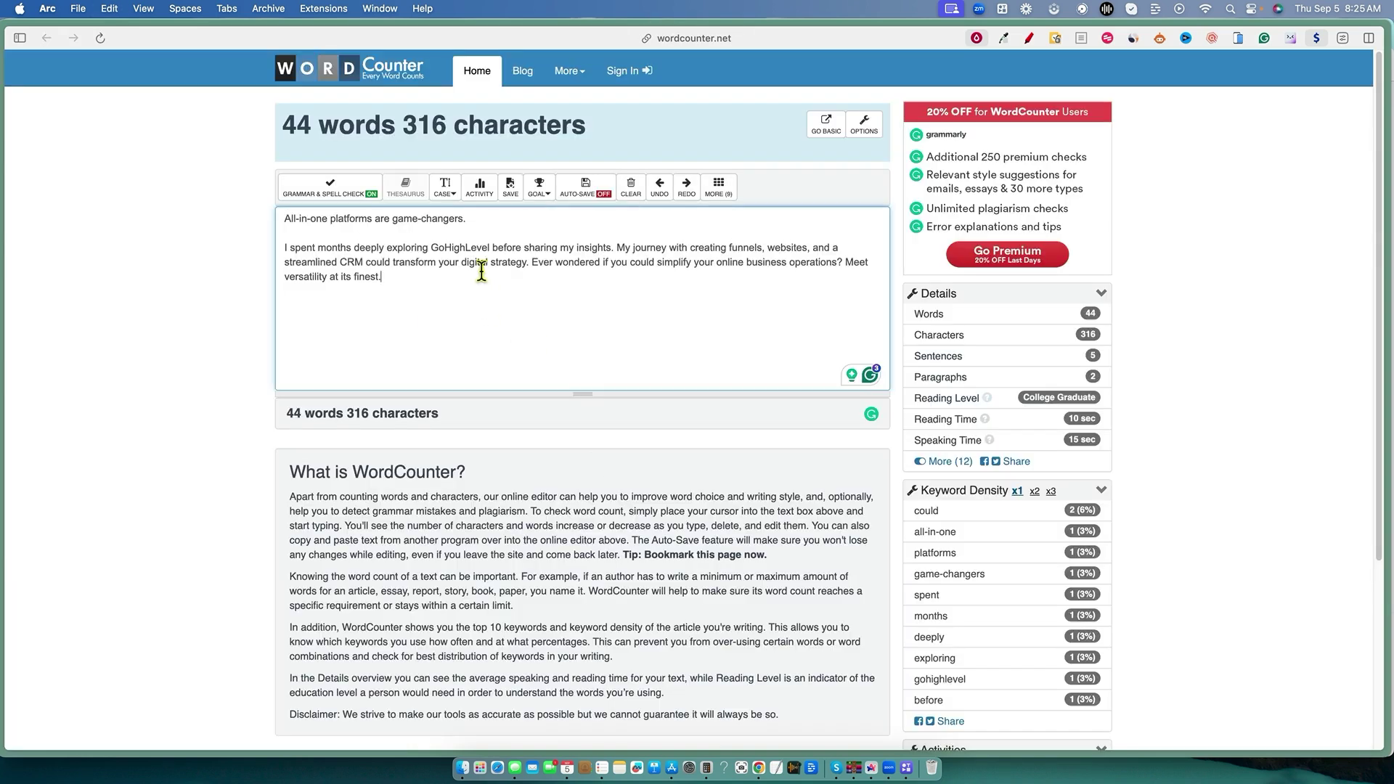
key("super+a")
key("BackSpace")
key("super+v")
scroll(472, 349, "up", 15)
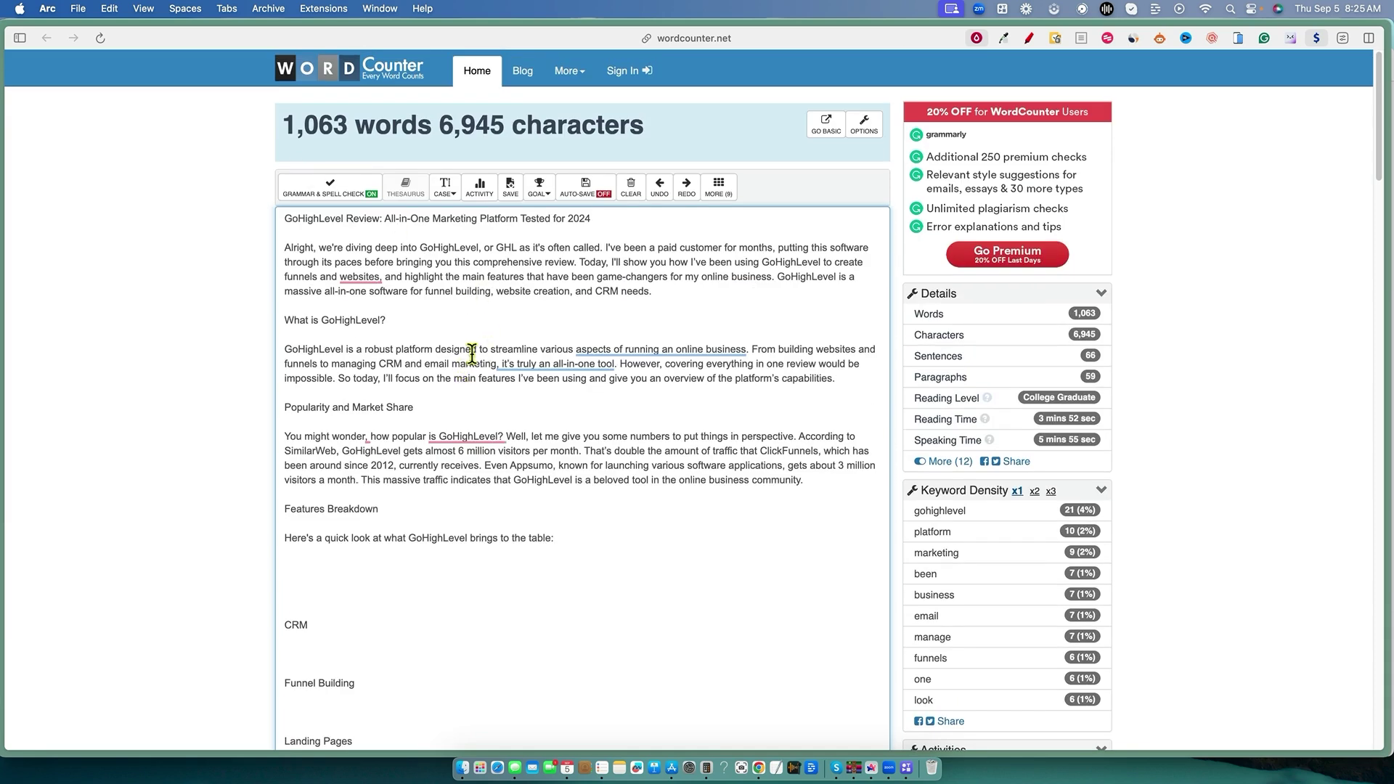
Return to the blog post in Video Tap and read its introductory paragraph, highlighting it while reading
key("ctrl+Tab")
left_click(579, 416)
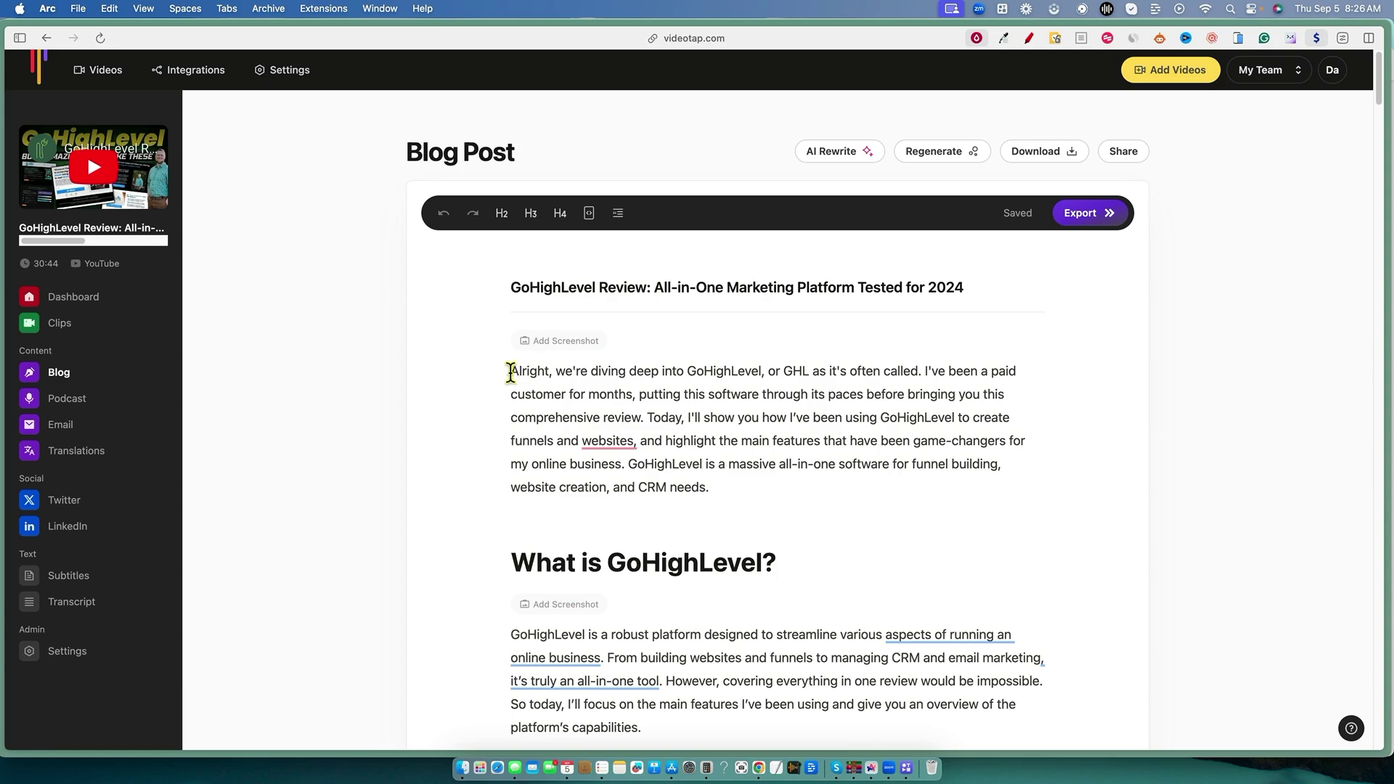
left_click_drag(510, 372, 991, 477)
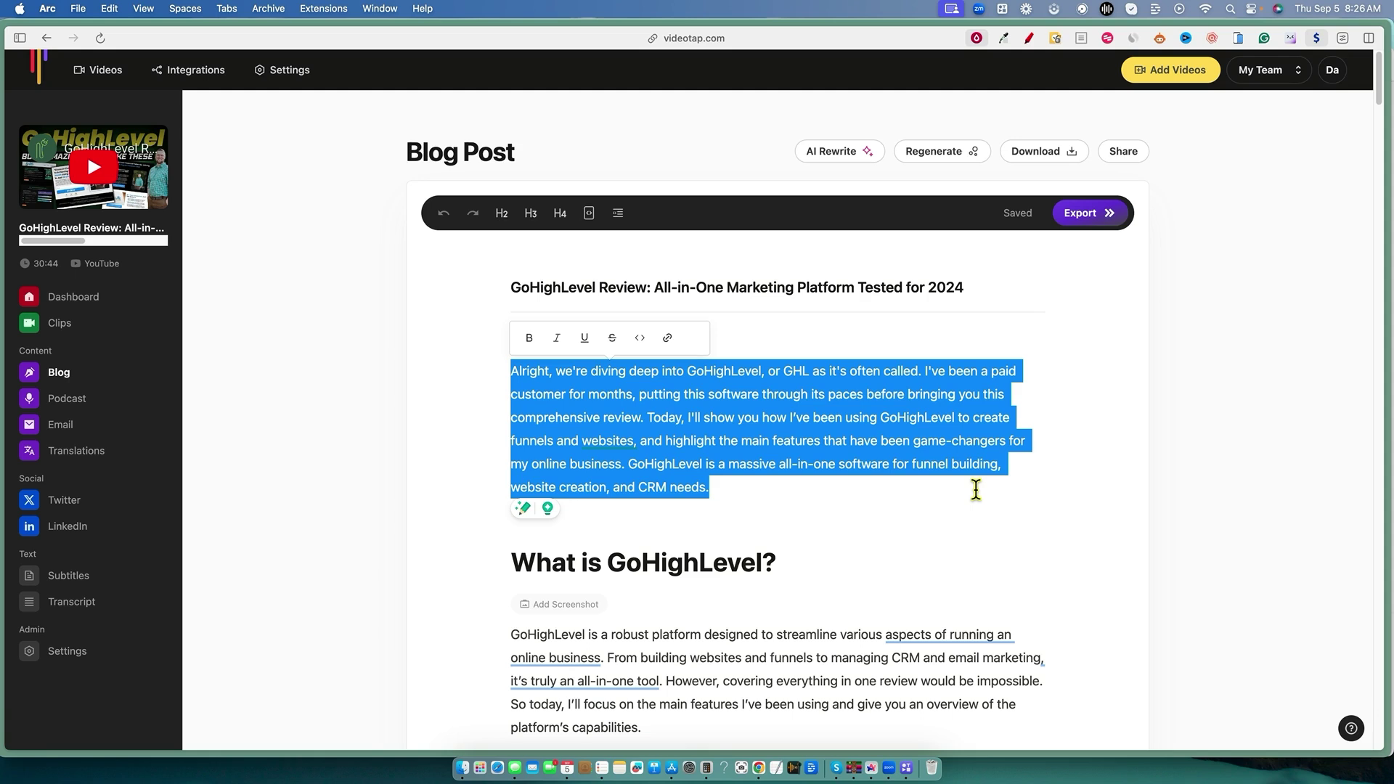
left_click(741, 488)
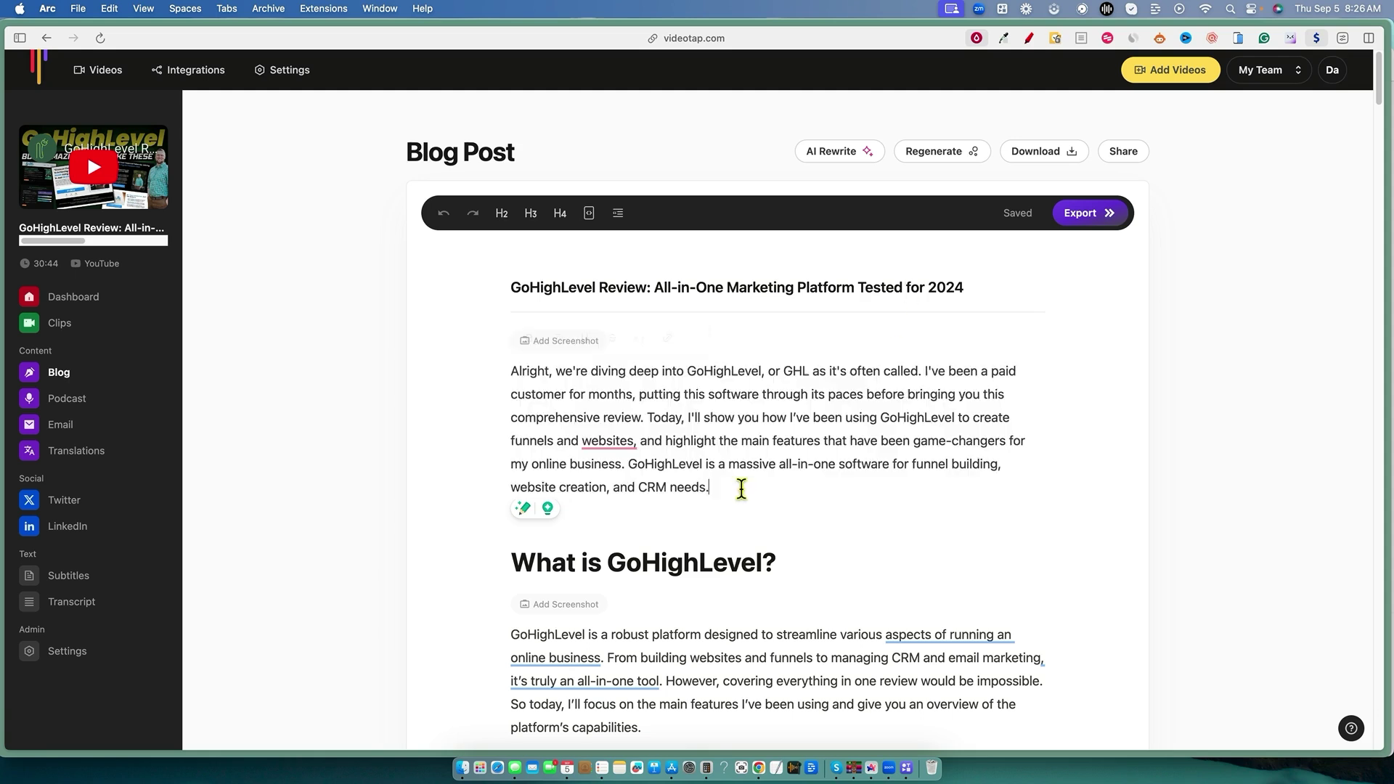
Read the blog post from its introduction through What is GoHighLevel, Popularity and Market Share, and Features Breakdown with its screenshot
left_click_drag(645, 418, 483, 352)
left_click(842, 541)
scroll(841, 541, "down", 1)
left_click(784, 453)
scroll(782, 480, "down", 5)
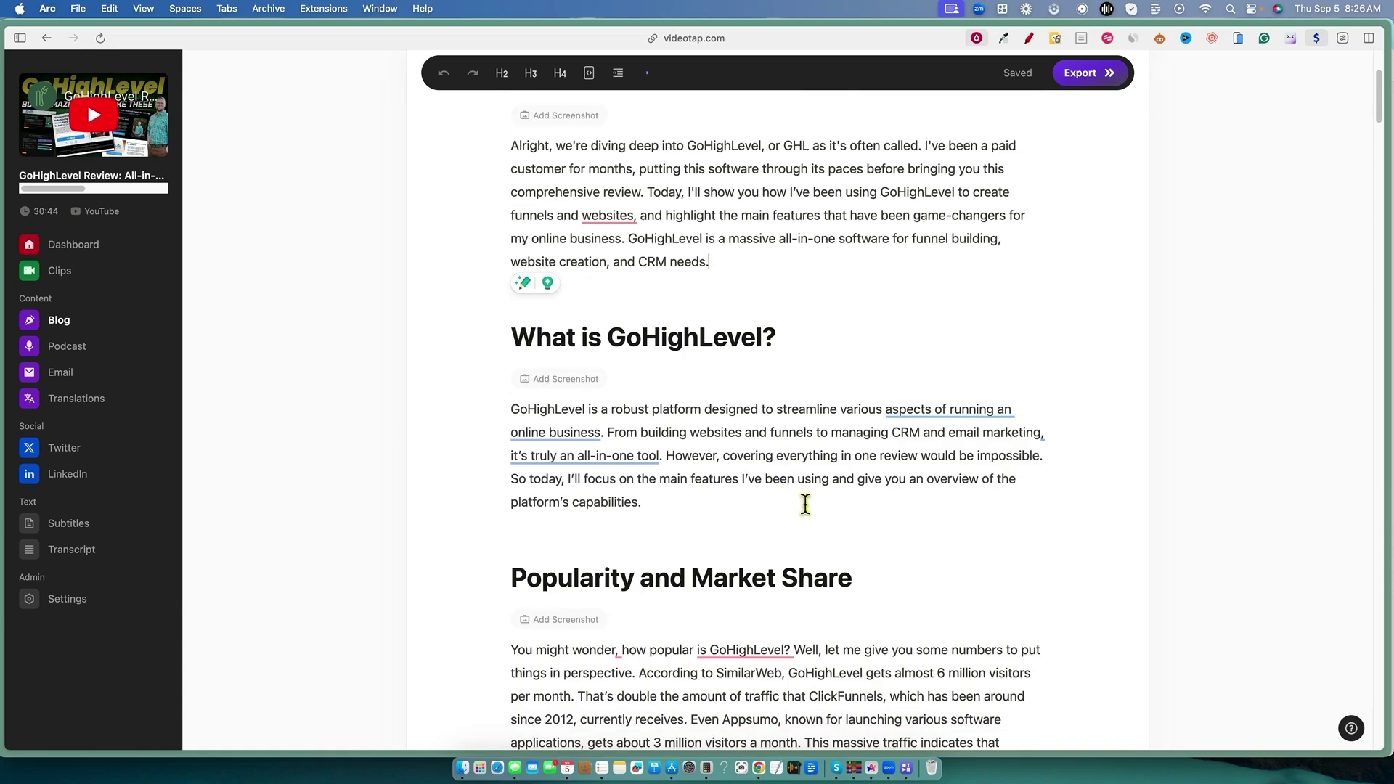
scroll(803, 501, "down", 2)
scroll(753, 528, "down", 2)
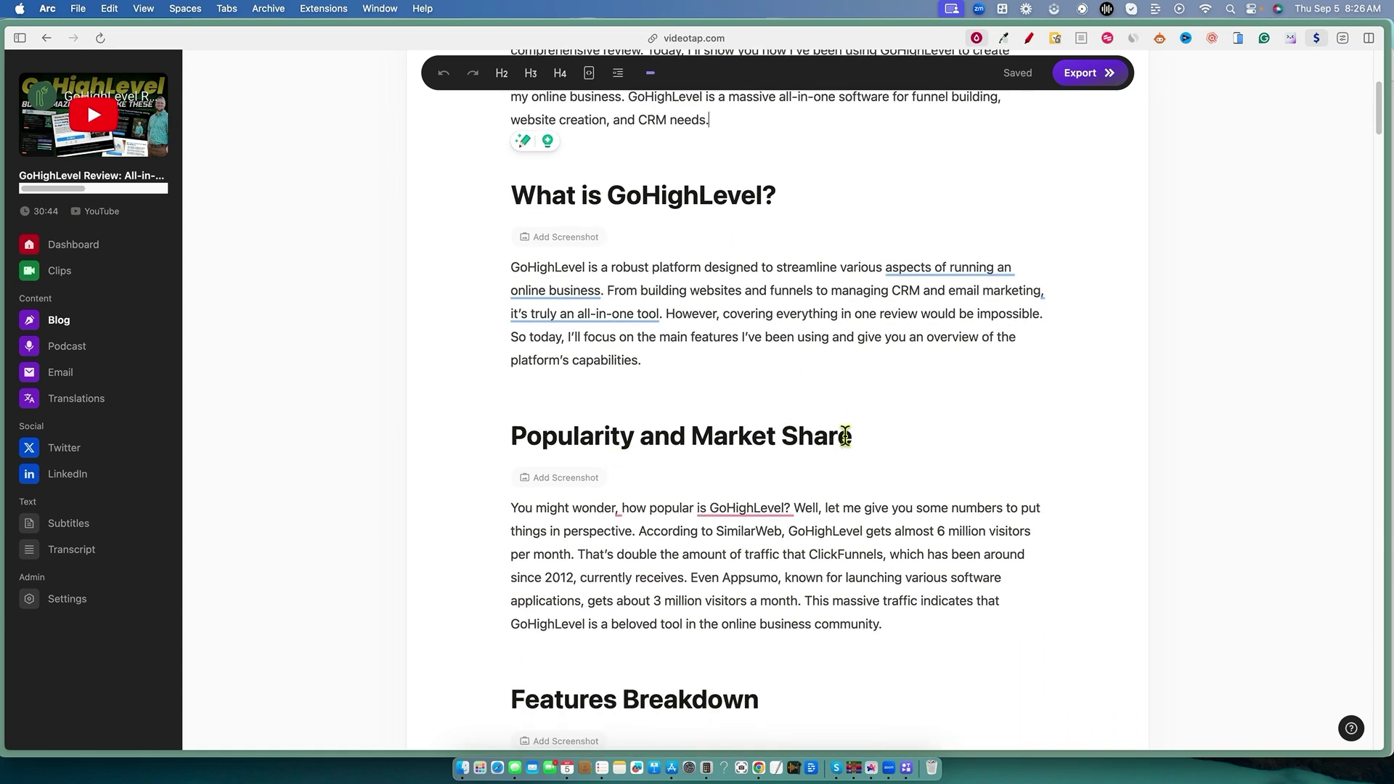
scroll(846, 435, "down", 8)
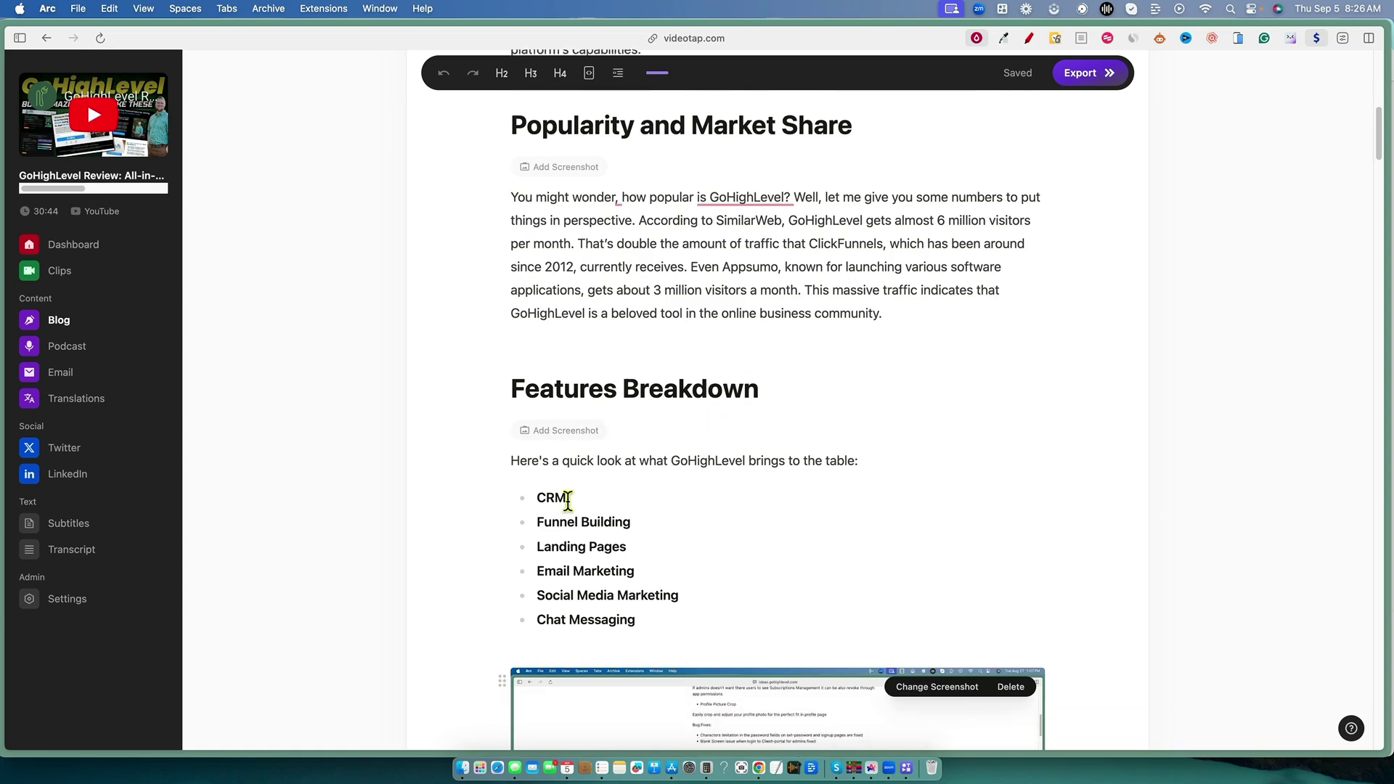
scroll(693, 566, "down", 10)
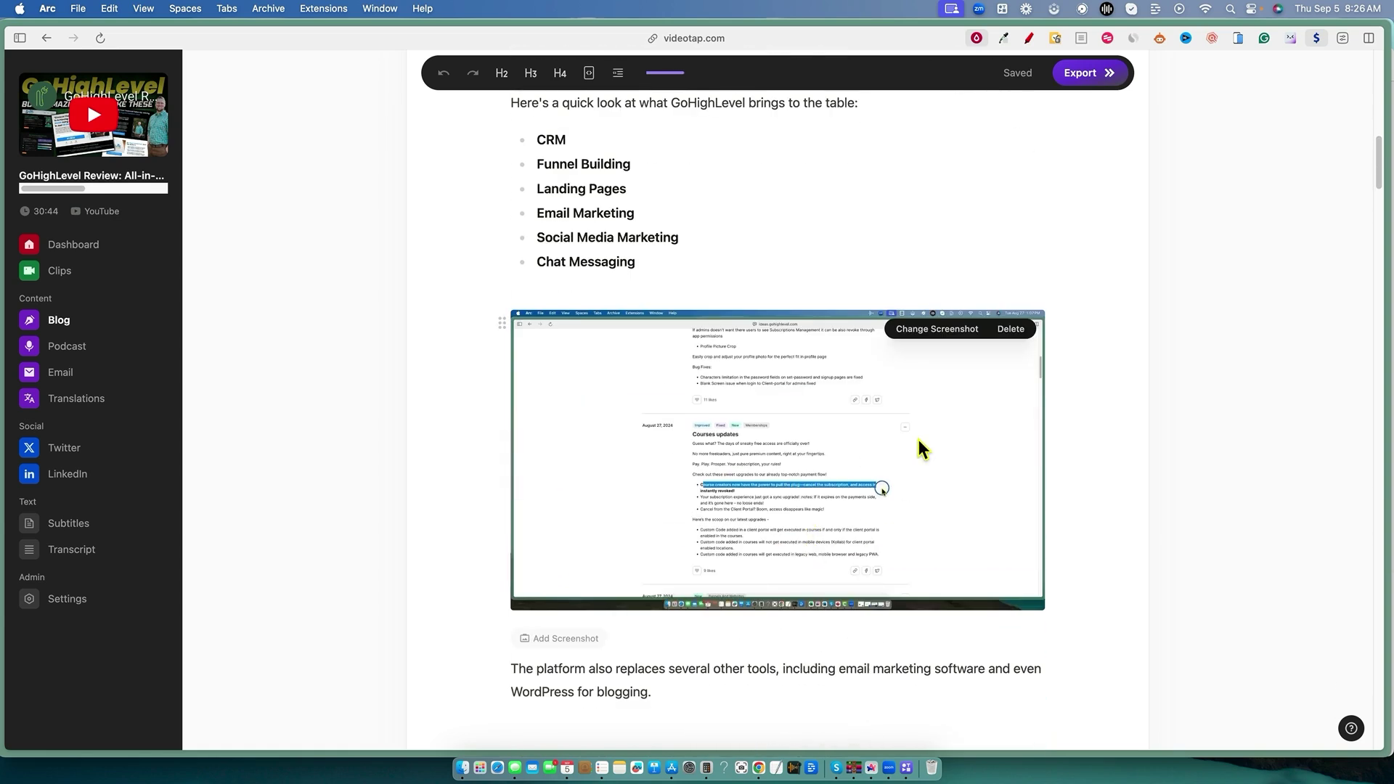
scroll(843, 529, "down", 7)
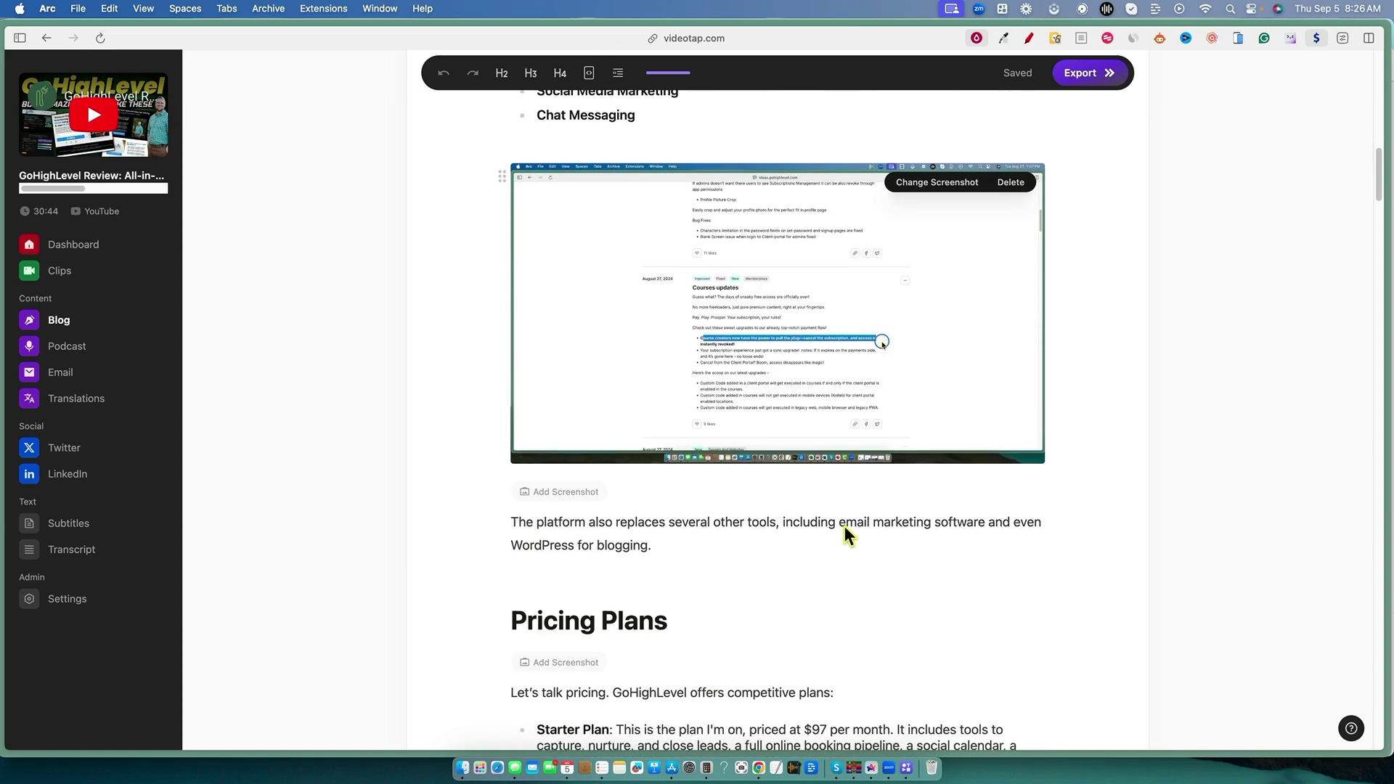
Read the Pricing Plans section, highlighting the Starter Plan and Unlimited Plan descriptions while reading
scroll(848, 512, "down", 5)
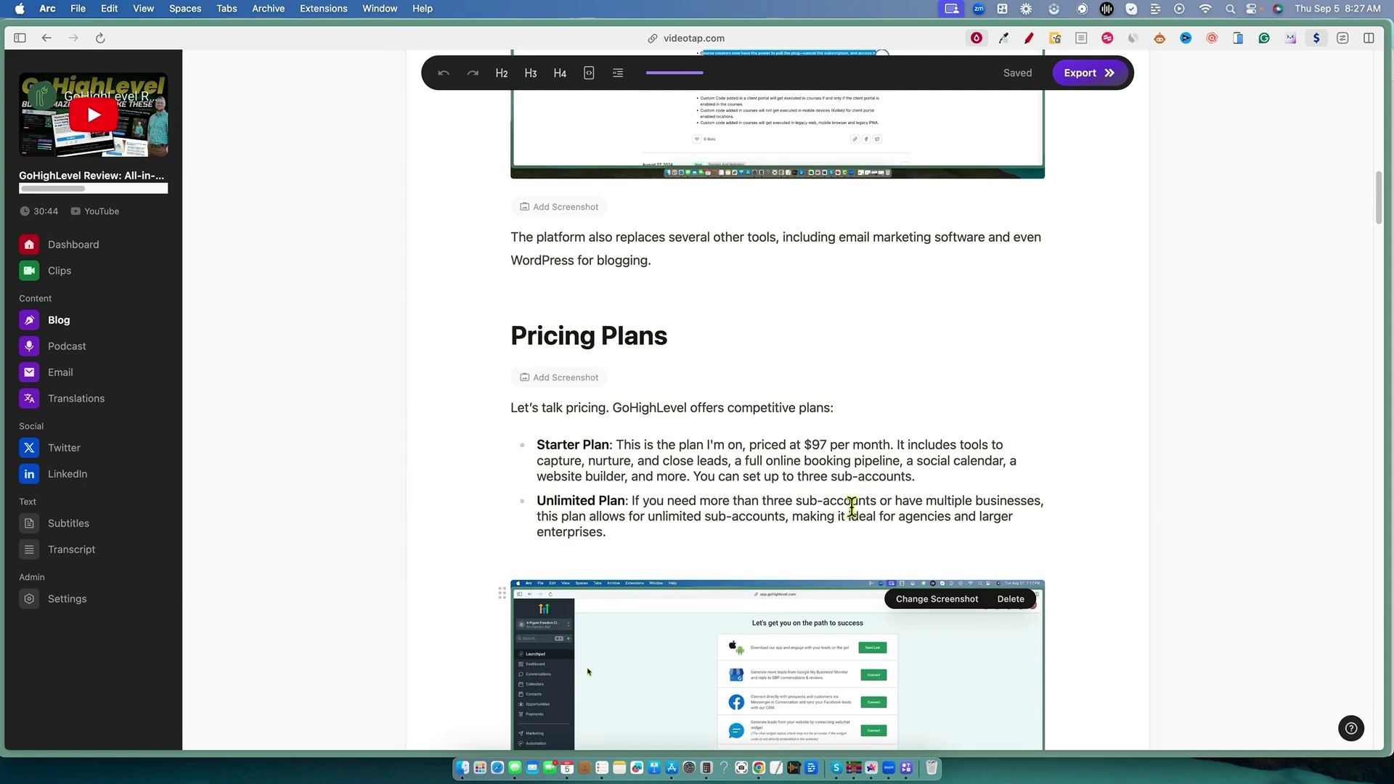
scroll(851, 506, "down", 3)
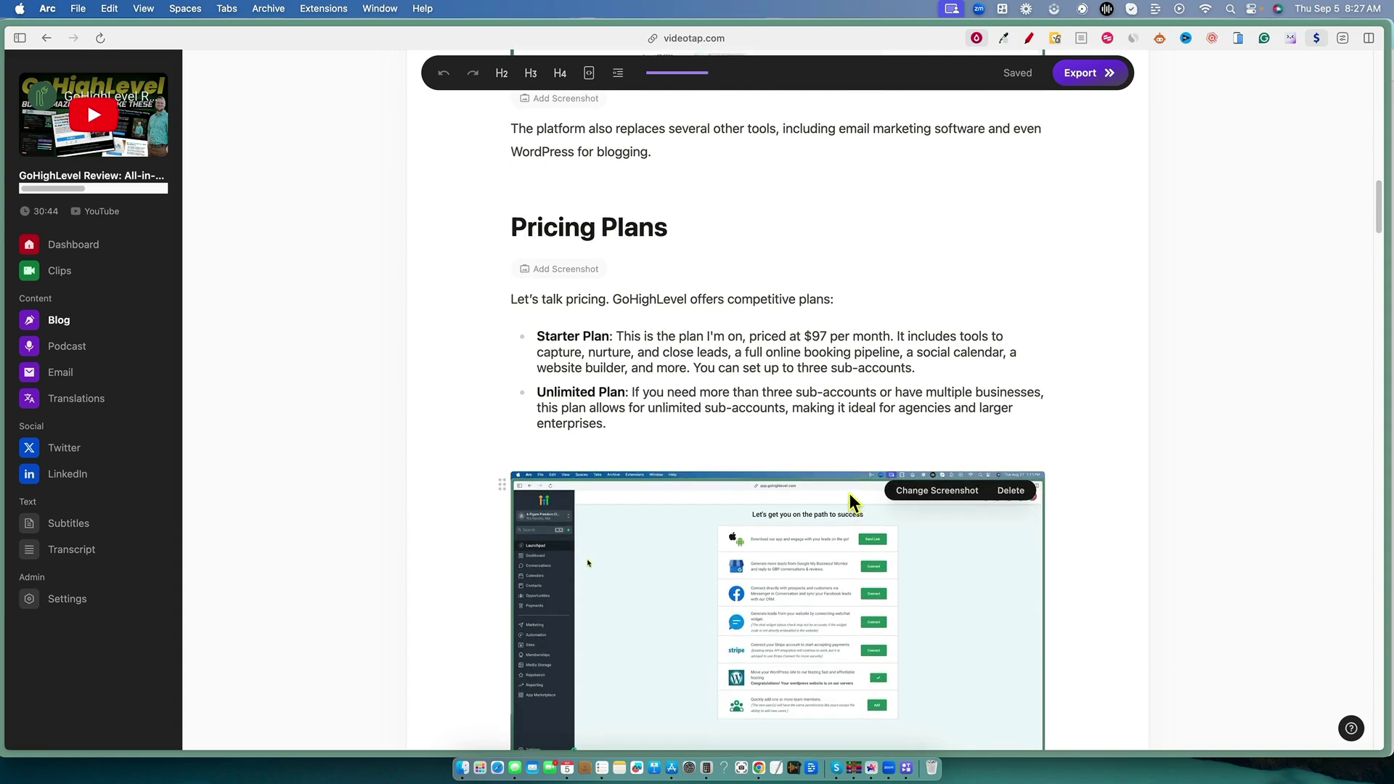
left_click_drag(780, 339, 815, 399)
left_click(712, 411)
left_click_drag(694, 408, 790, 424)
left_click(721, 438)
Look ahead to the free trial offer and walkthrough, return to Pricing Plans, and highlight the Starter Plan's included features
scroll(723, 441, "down", 10)
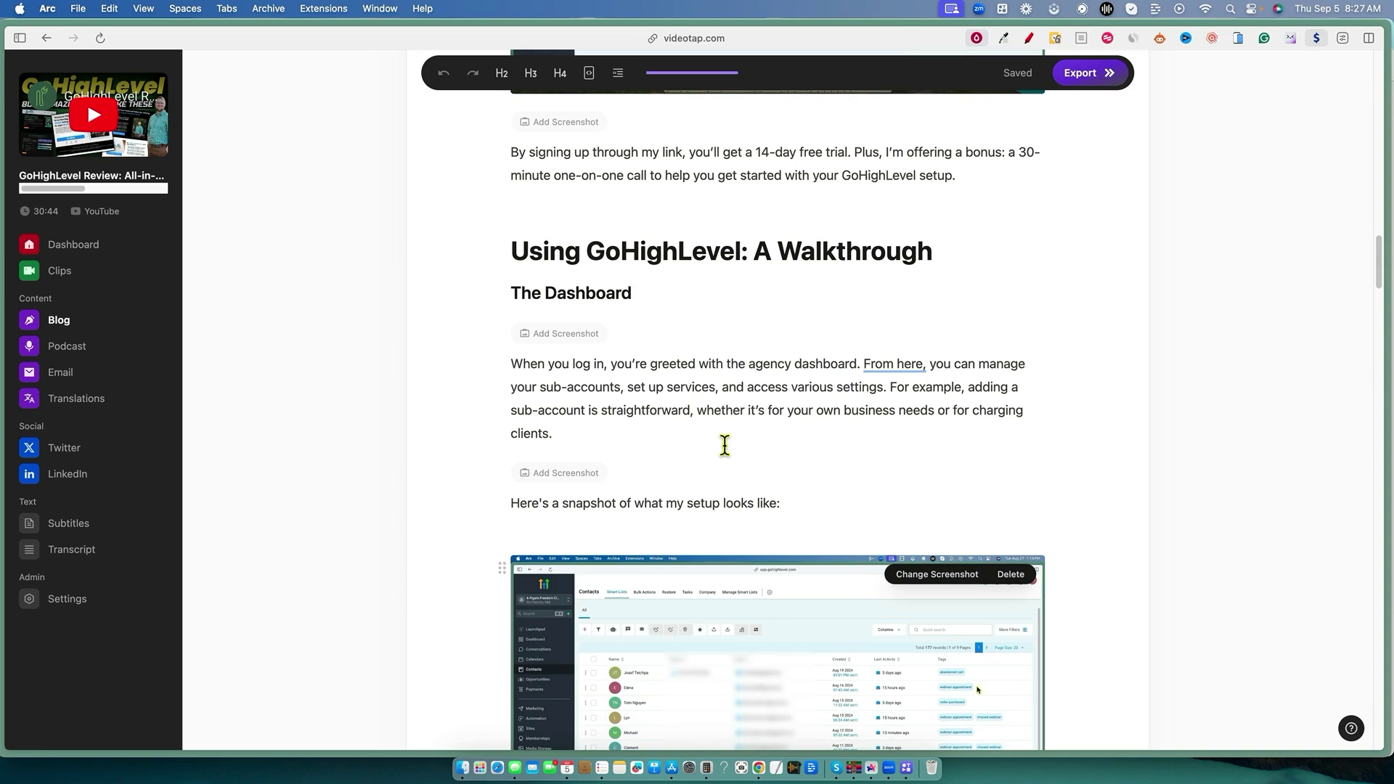
scroll(801, 410, "up", 3)
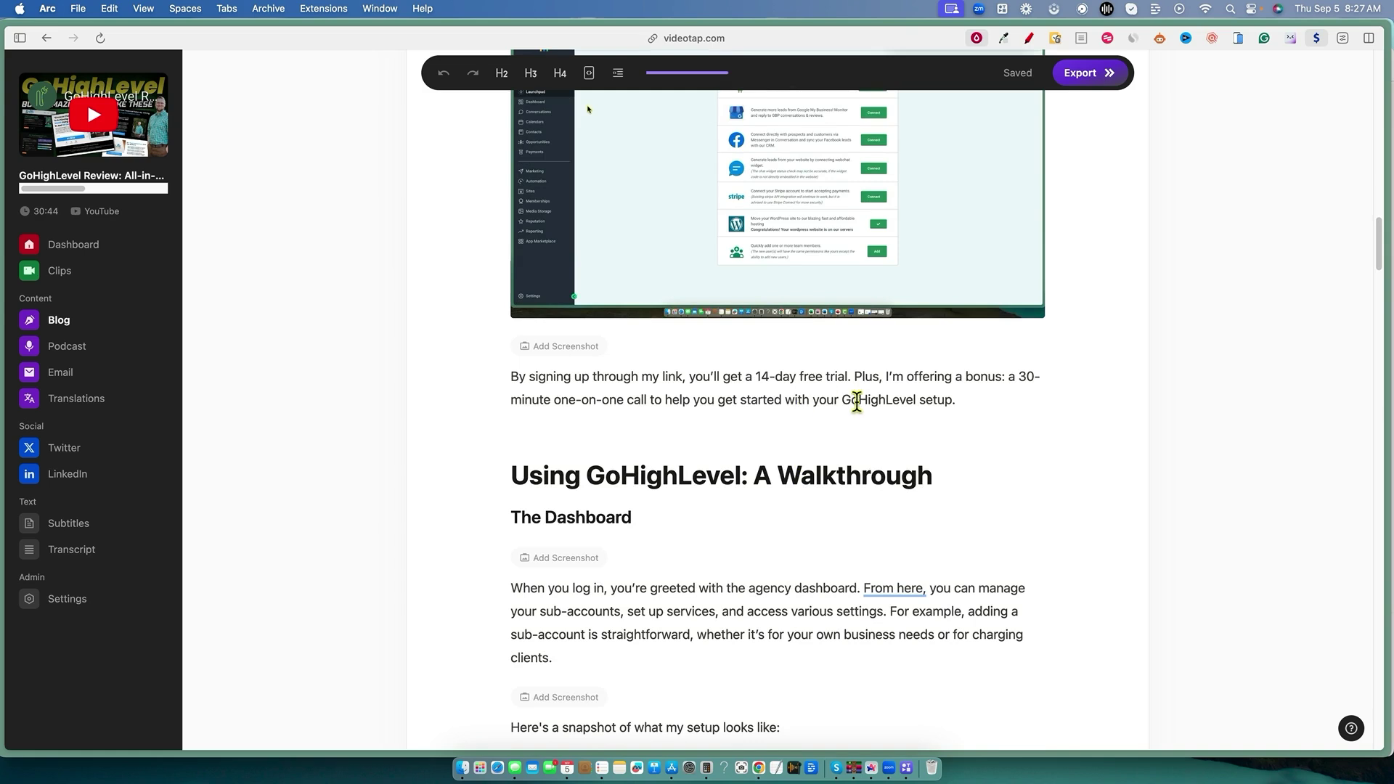
scroll(845, 406, "up", 8)
scroll(842, 408, "up", 1)
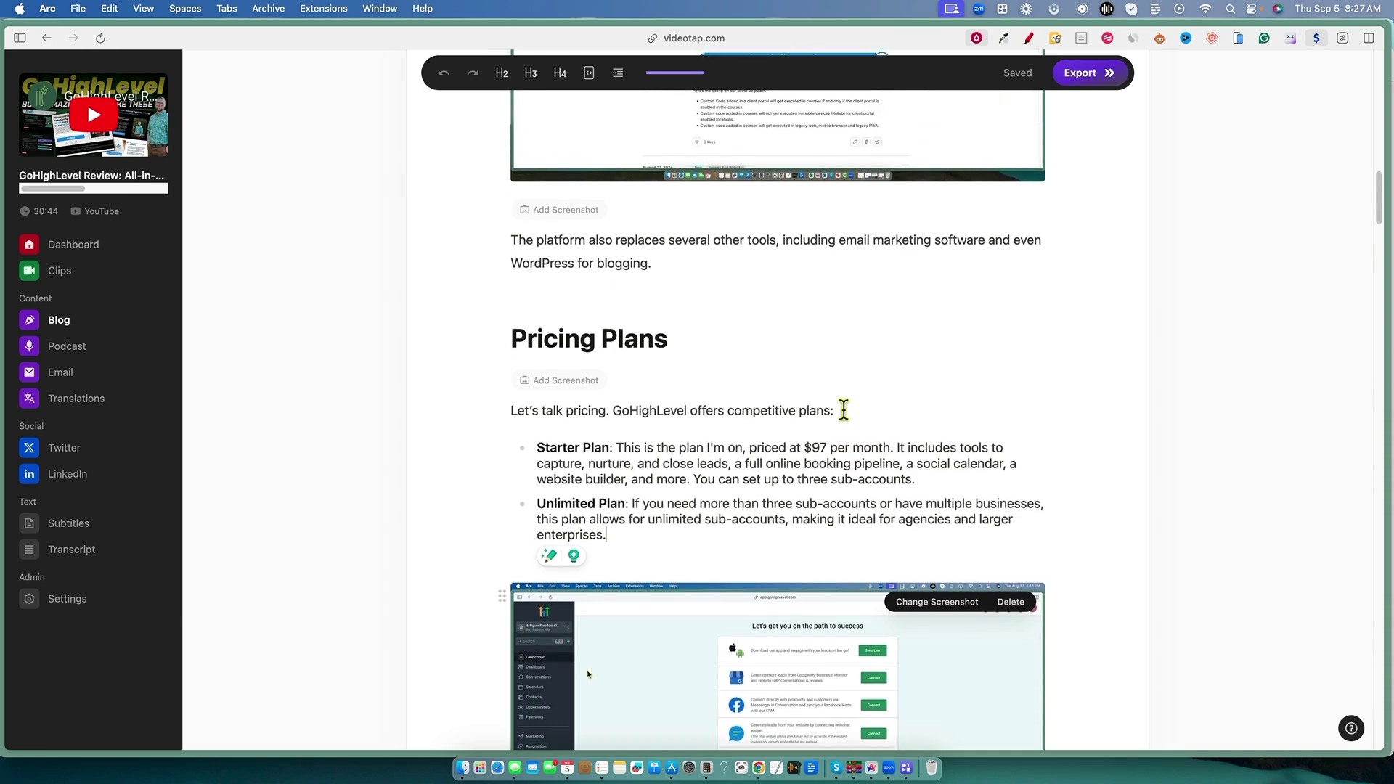
scroll(816, 407, "down", 1)
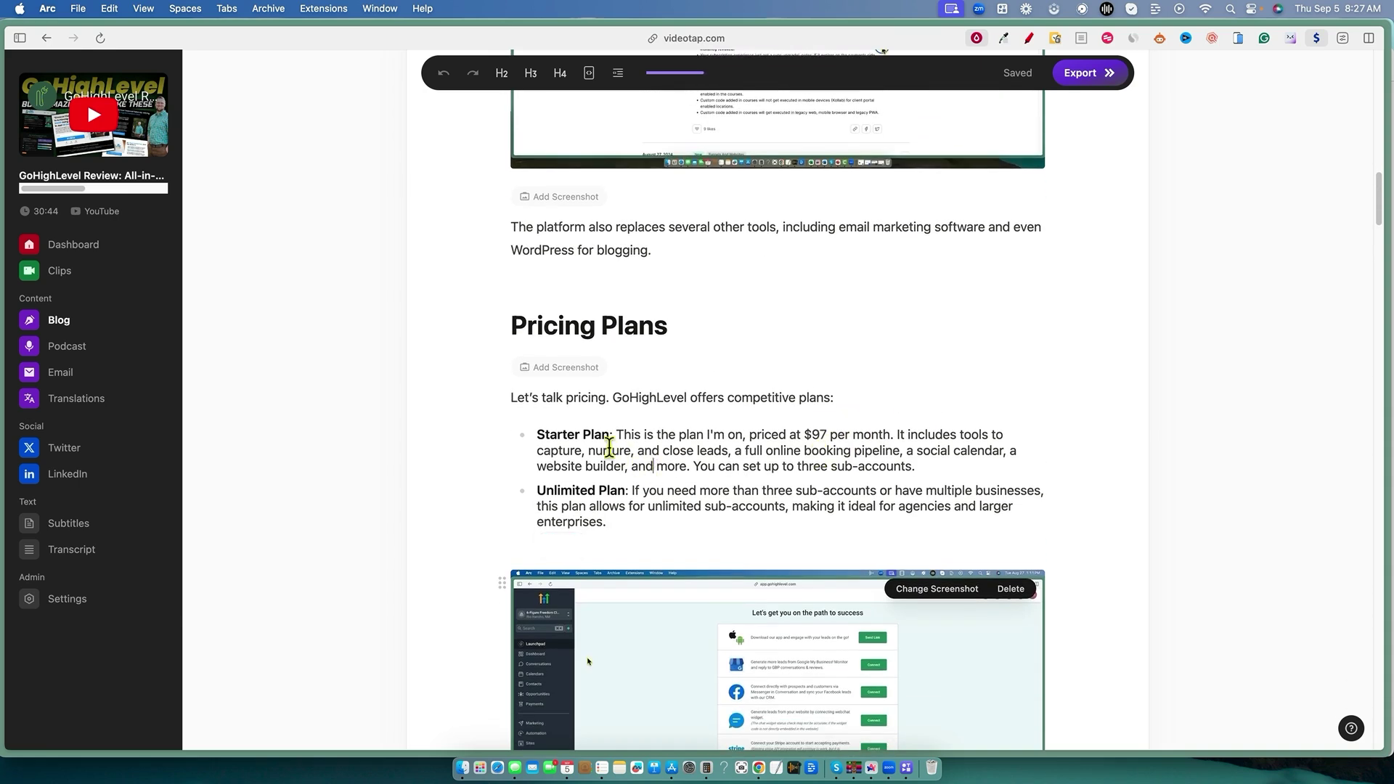
left_click_drag(570, 451, 960, 450)
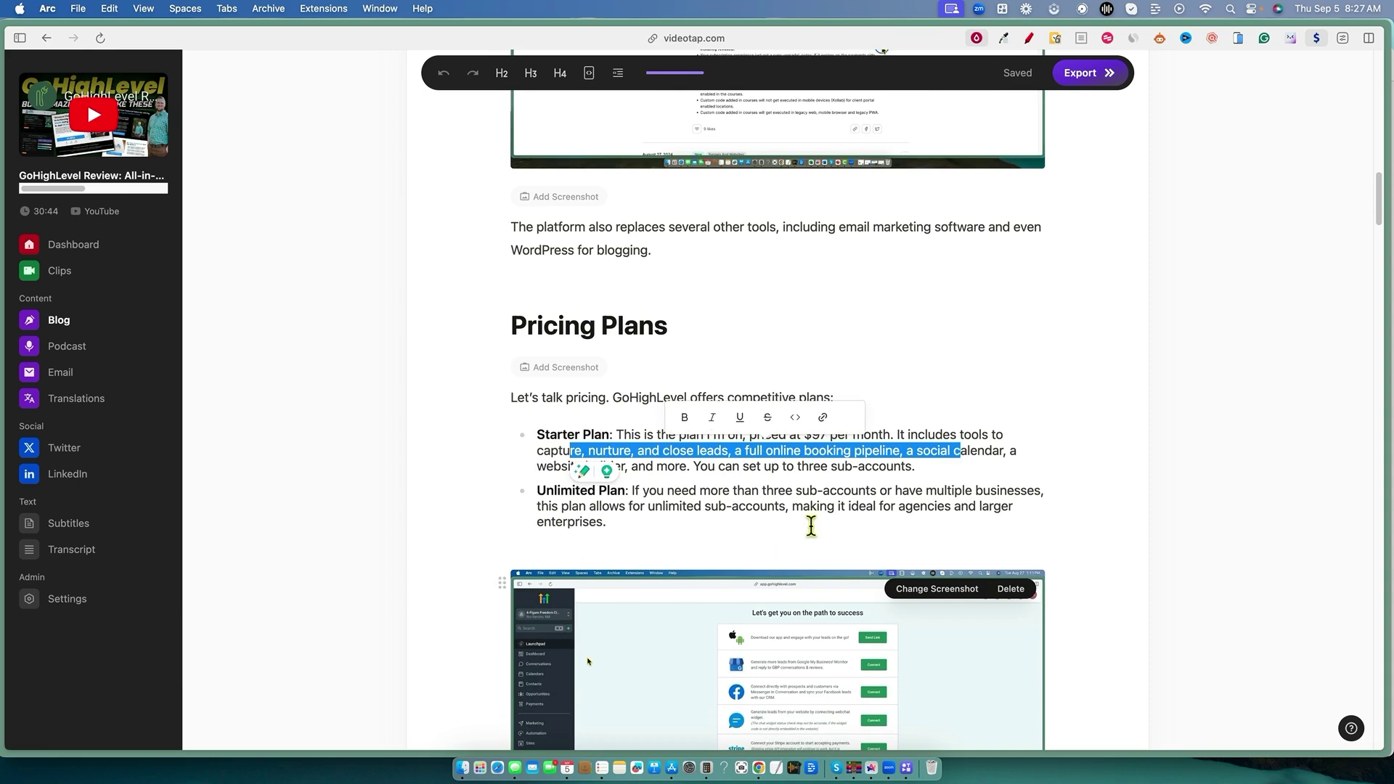
left_click(631, 519)
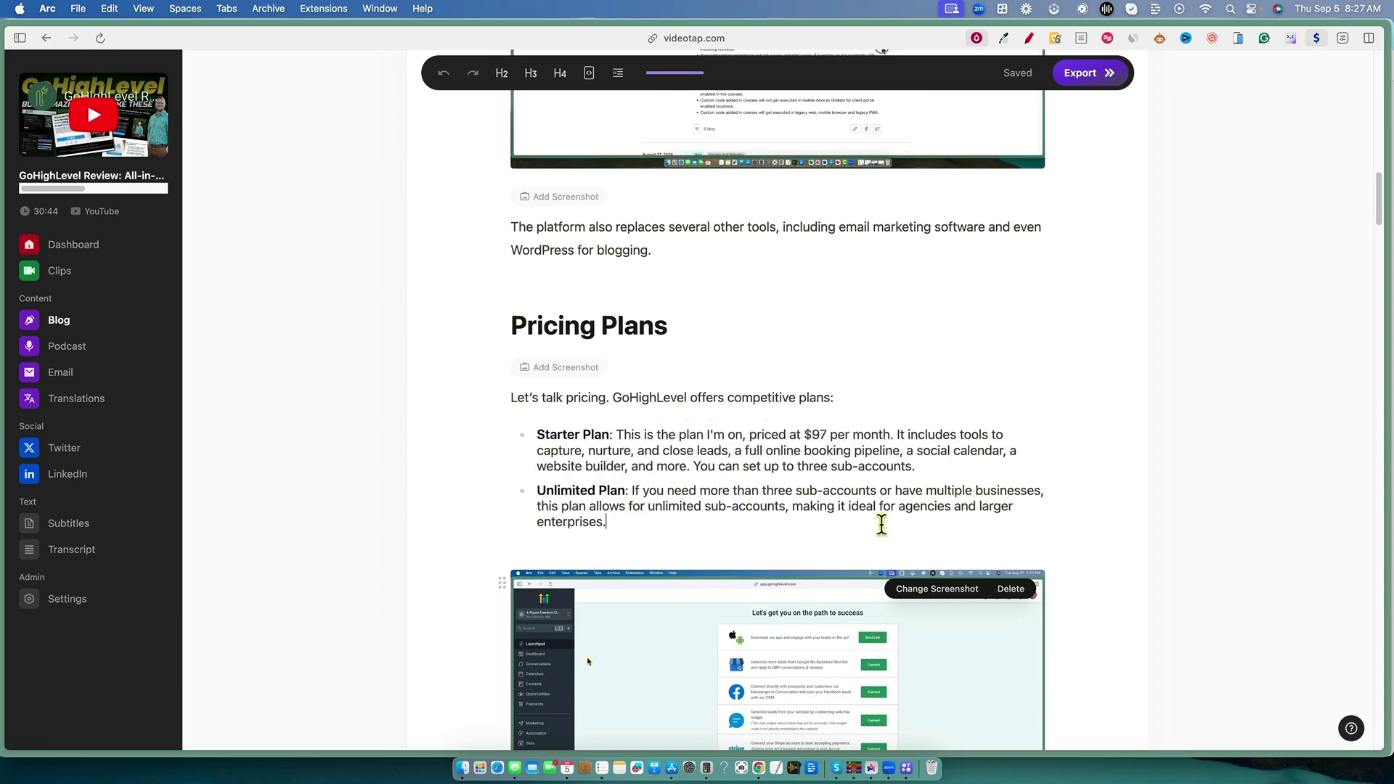
Skim the sections and screenshots from the GoHighLevel walkthrough through sub-accounts, contact management and marketing automation to Memberships and Courses
scroll(747, 546, "down", 4)
scroll(751, 546, "down", 10)
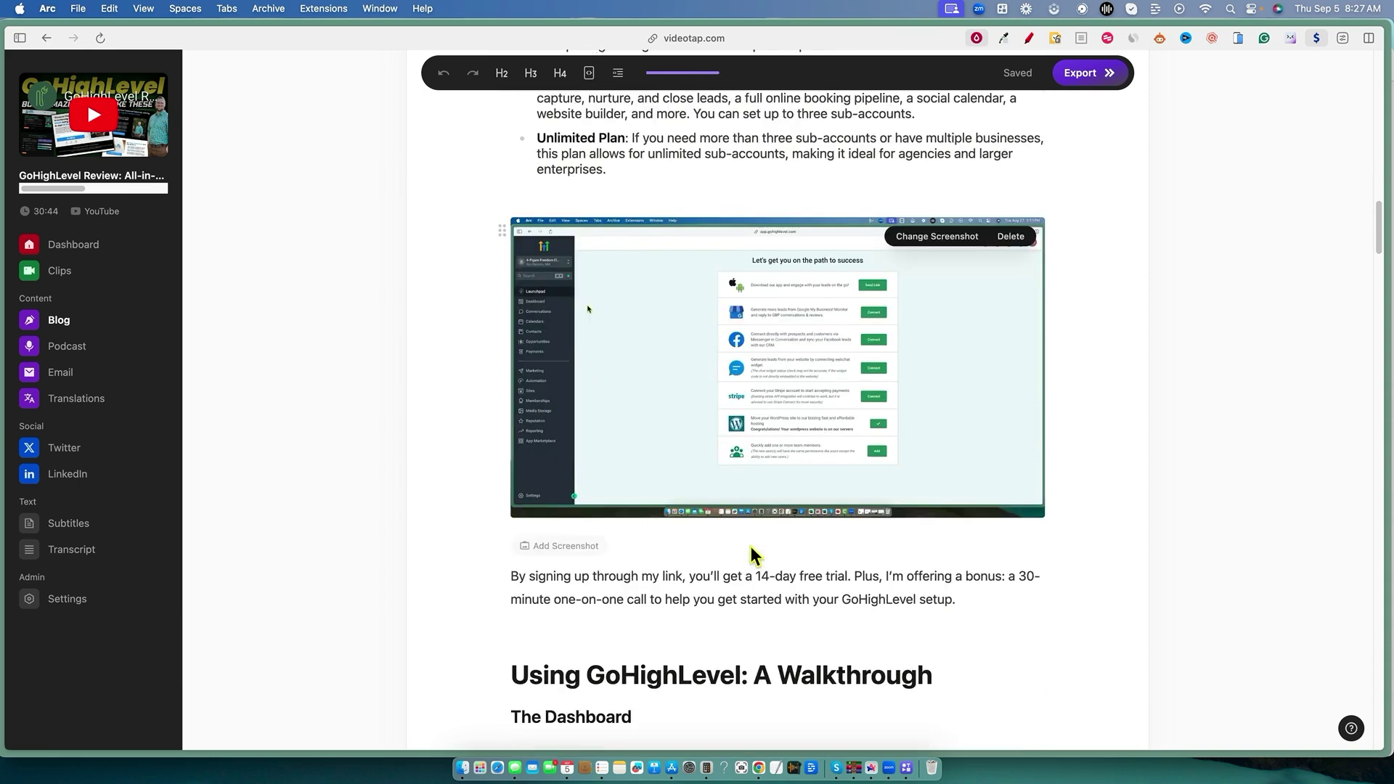
scroll(767, 543, "down", 3)
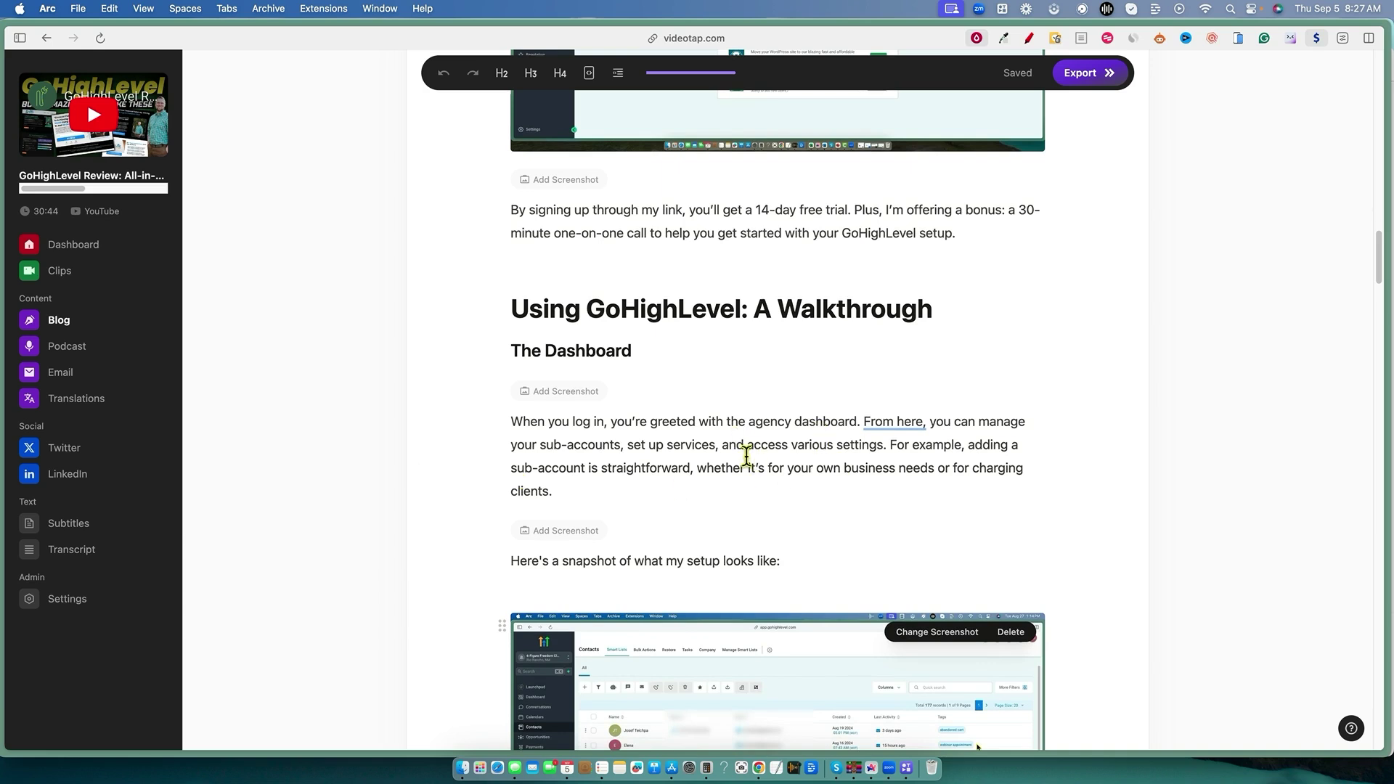
scroll(762, 406, "down", 10)
scroll(778, 448, "down", 14)
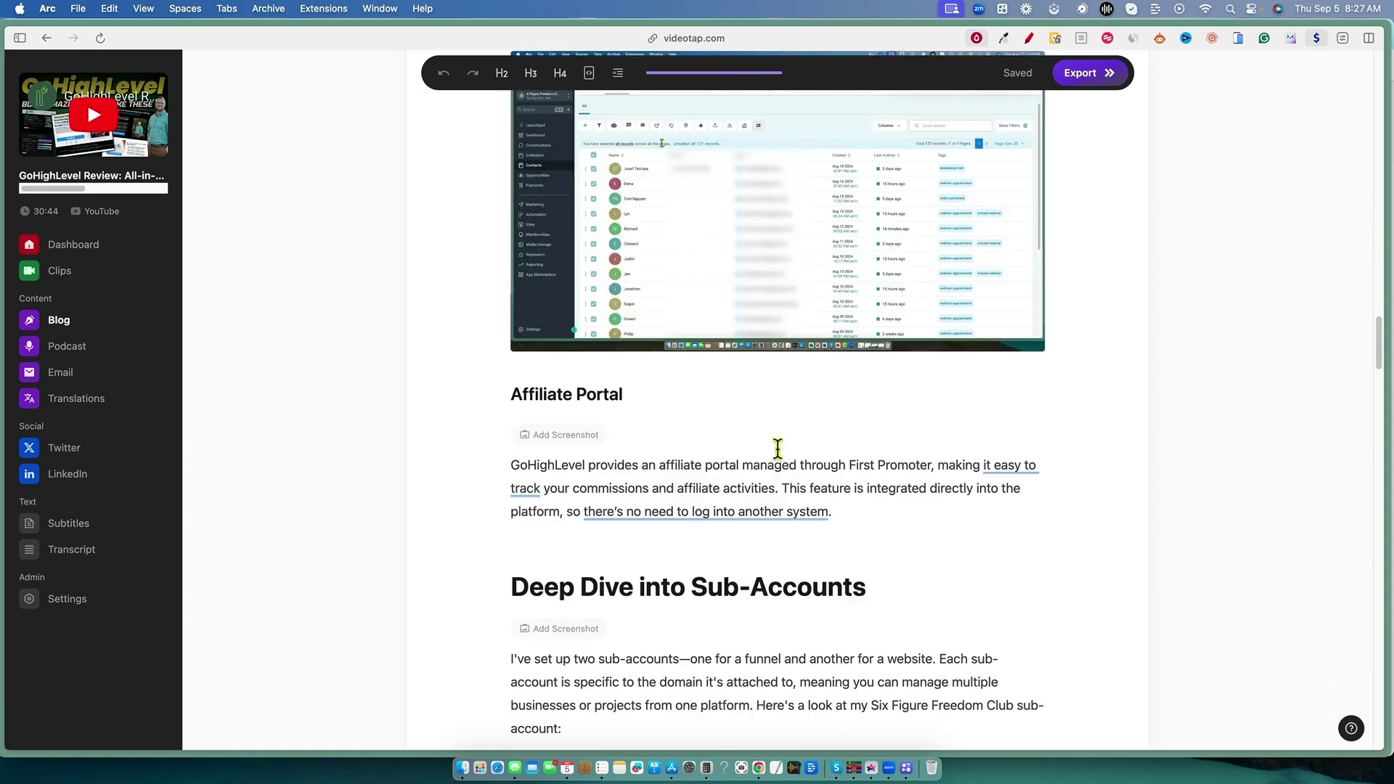
scroll(778, 449, "down", 11)
scroll(775, 451, "down", 1)
scroll(774, 451, "down", 5)
scroll(774, 451, "down", 7)
scroll(779, 409, "down", 4)
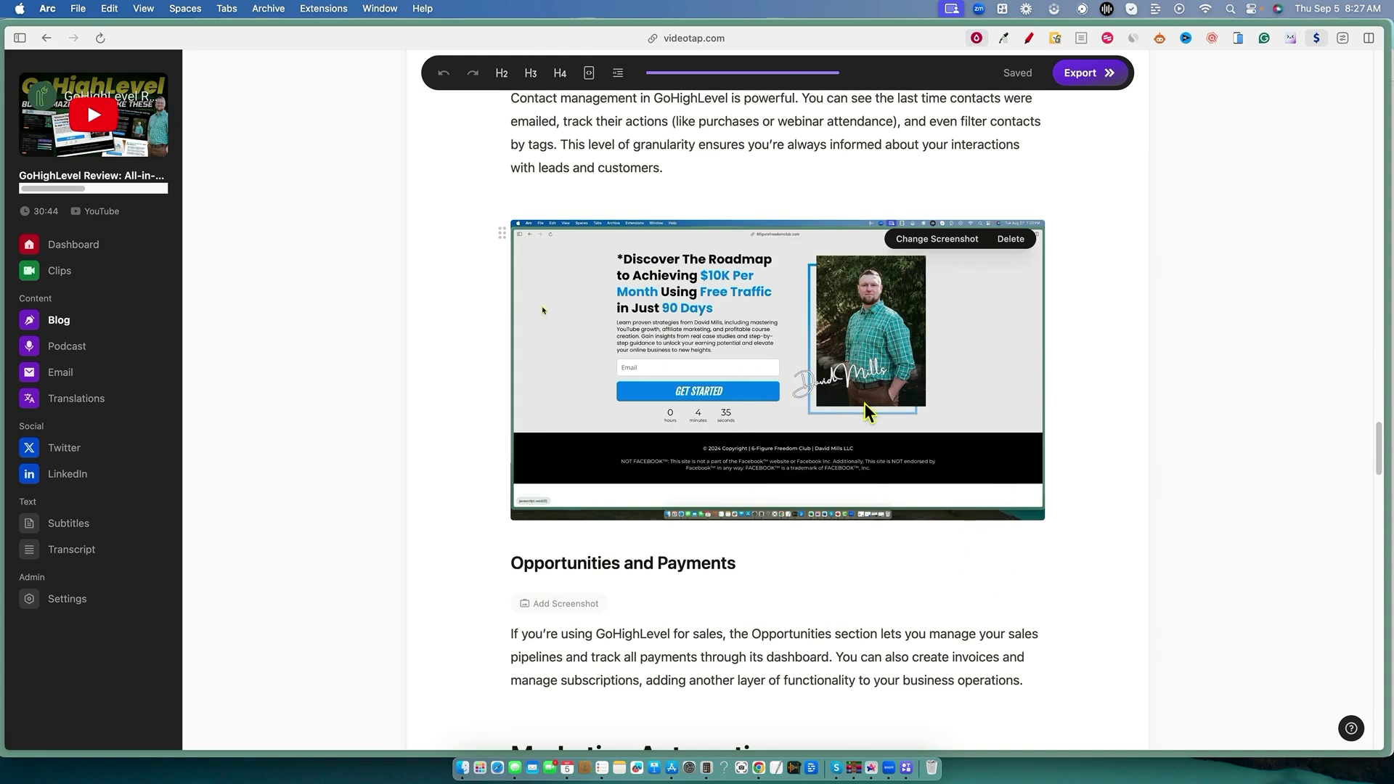
scroll(874, 515, "down", 9)
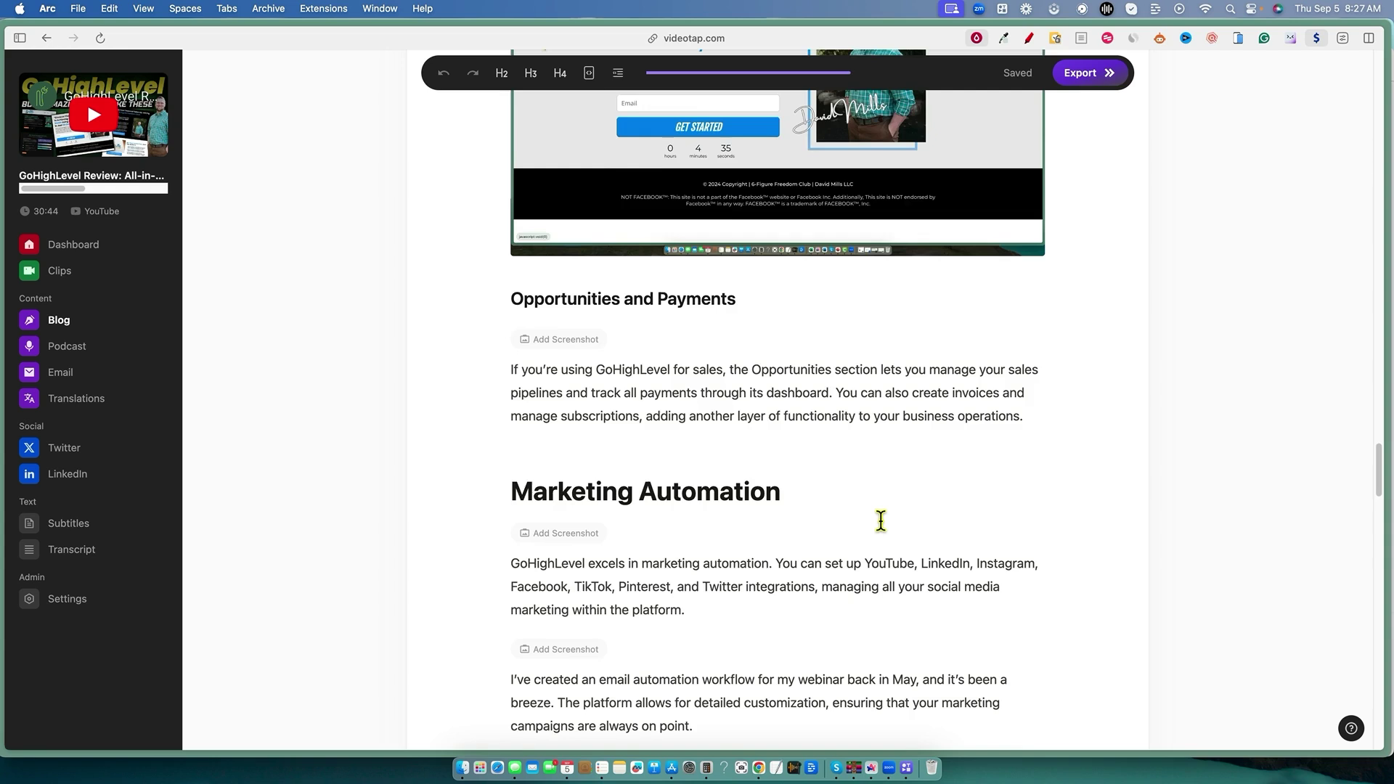
scroll(880, 520, "down", 20)
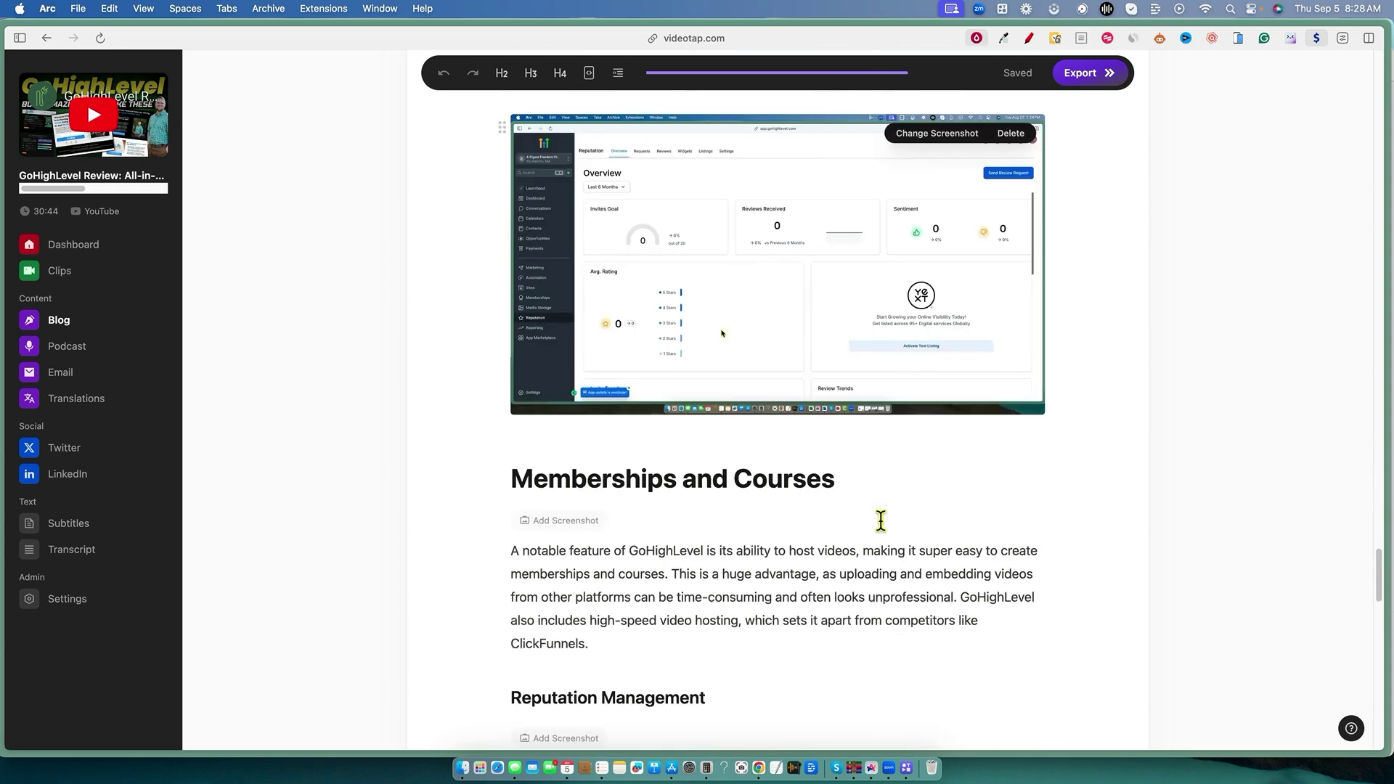
Select the reputation overview screenshot above Memberships and Courses and view its image saving options, closing them without choosing any
scroll(880, 520, "down", 5)
scroll(881, 520, "up", 15)
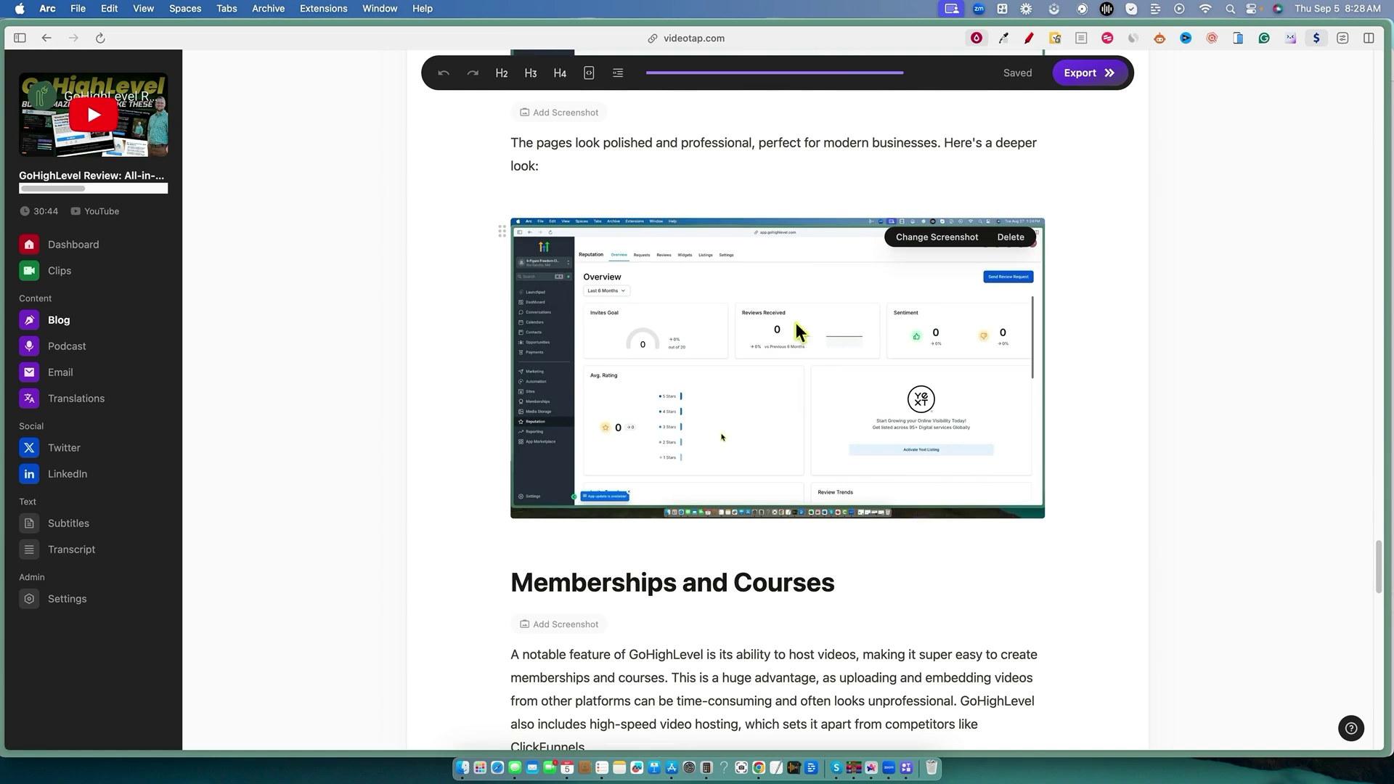
left_click(789, 335)
left_click(1096, 398)
right_click(729, 440)
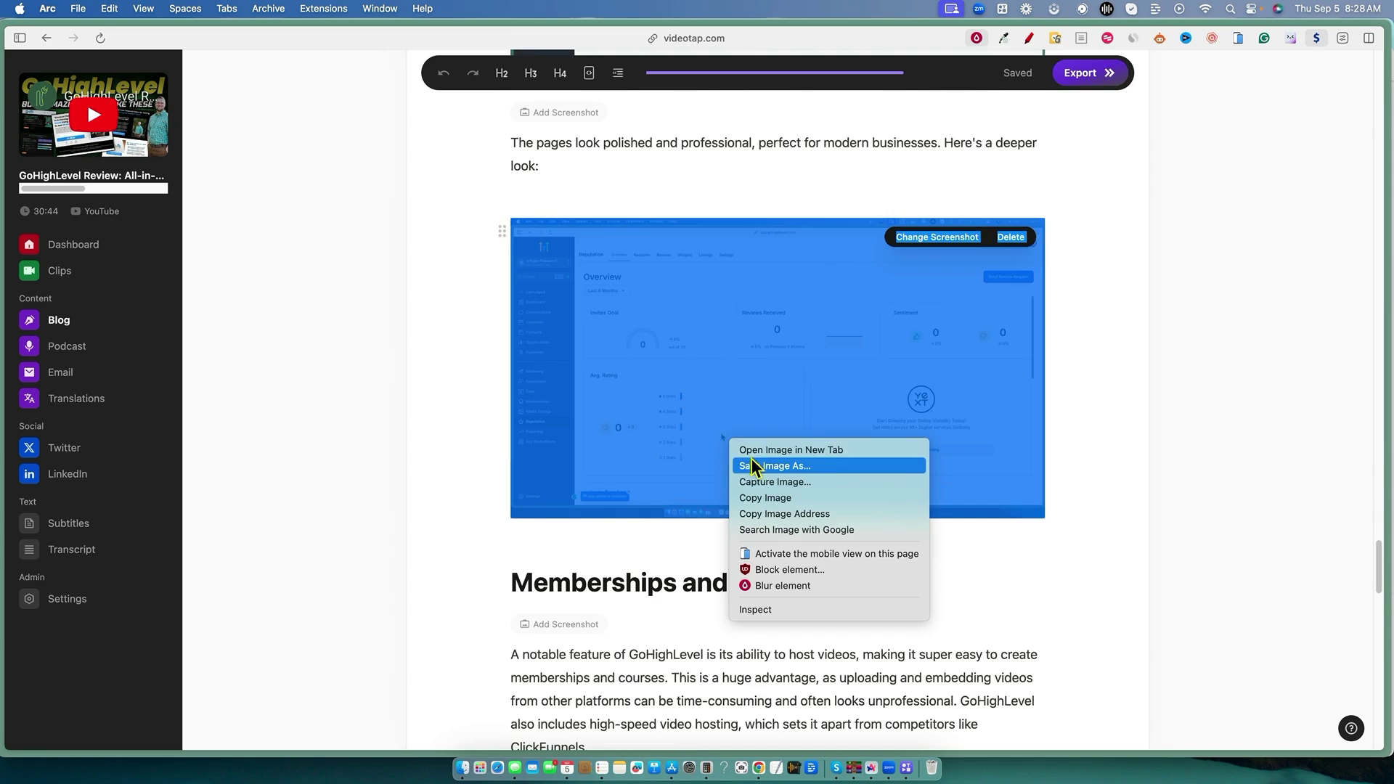
left_click(844, 419)
left_click(825, 152)
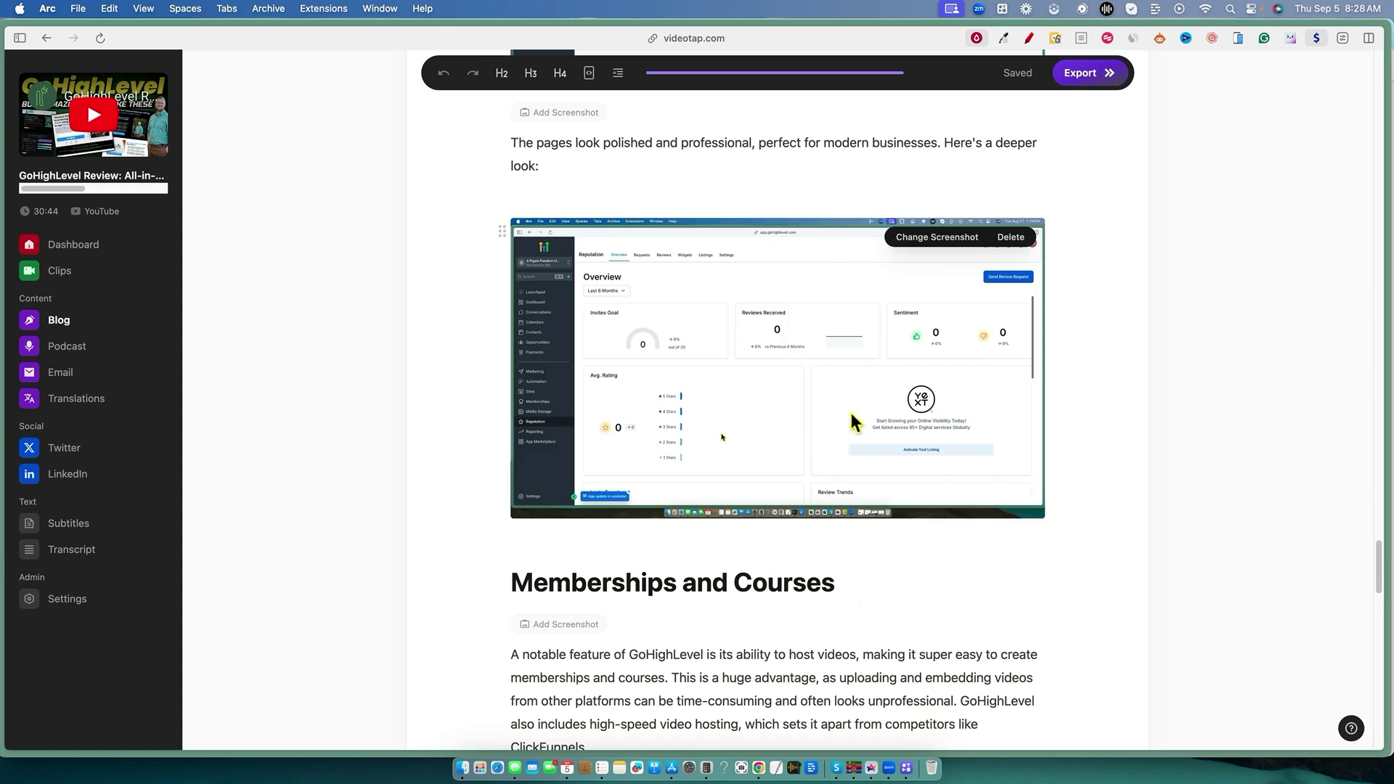
Read the pros, cons and Final Rating at the end of the blog post, including the closing free trial screenshot
scroll(858, 613, "down", 10)
scroll(752, 411, "down", 3)
scroll(715, 431, "down", 10)
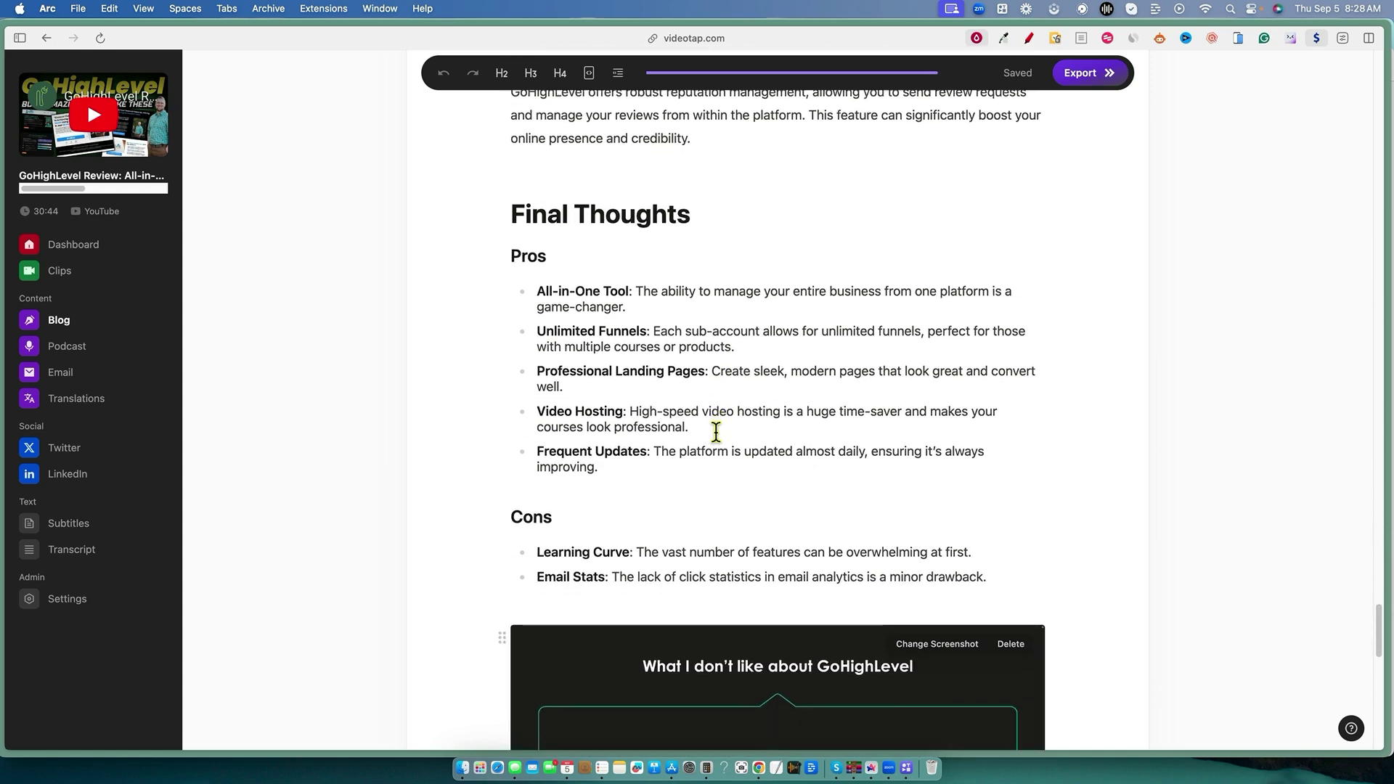
left_click_drag(571, 439, 916, 508)
left_click(802, 464)
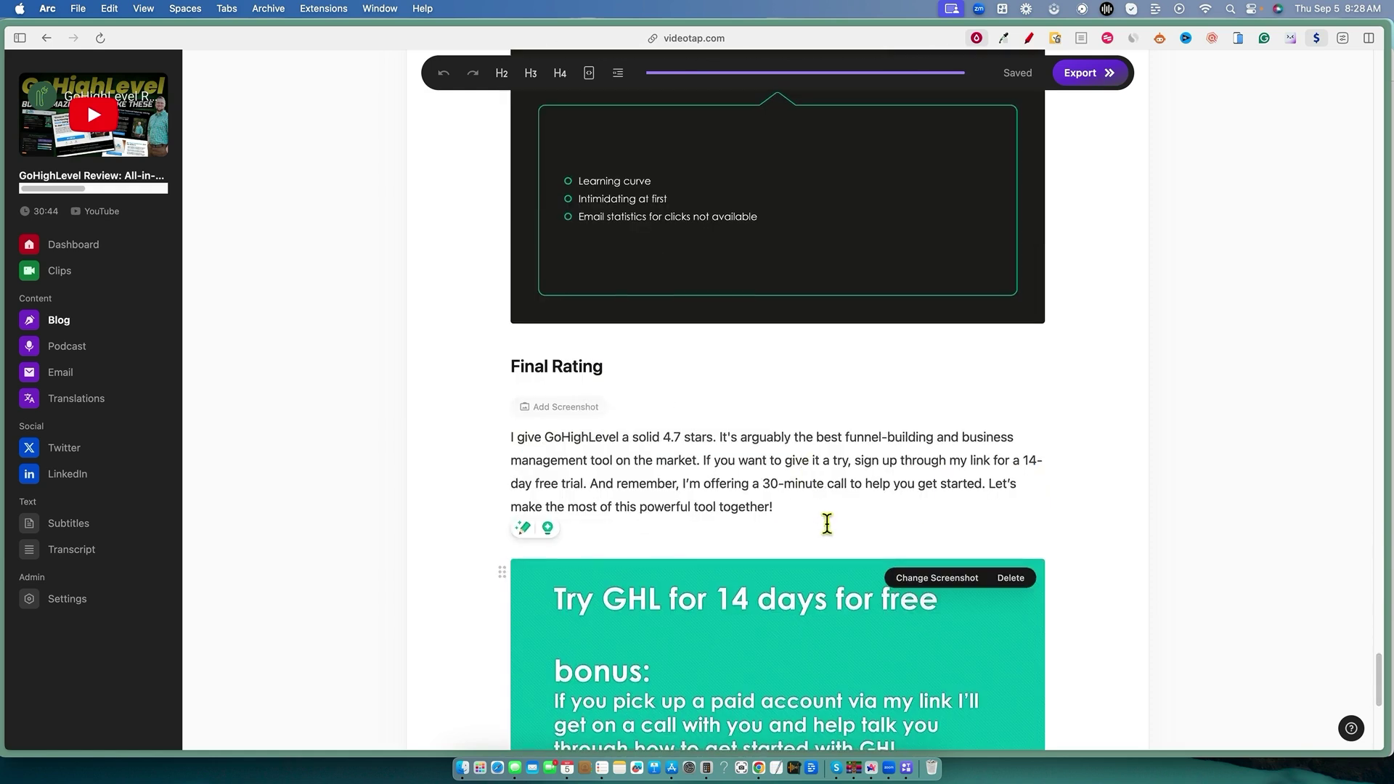
scroll(828, 527, "down", 5)
scroll(828, 526, "down", 2)
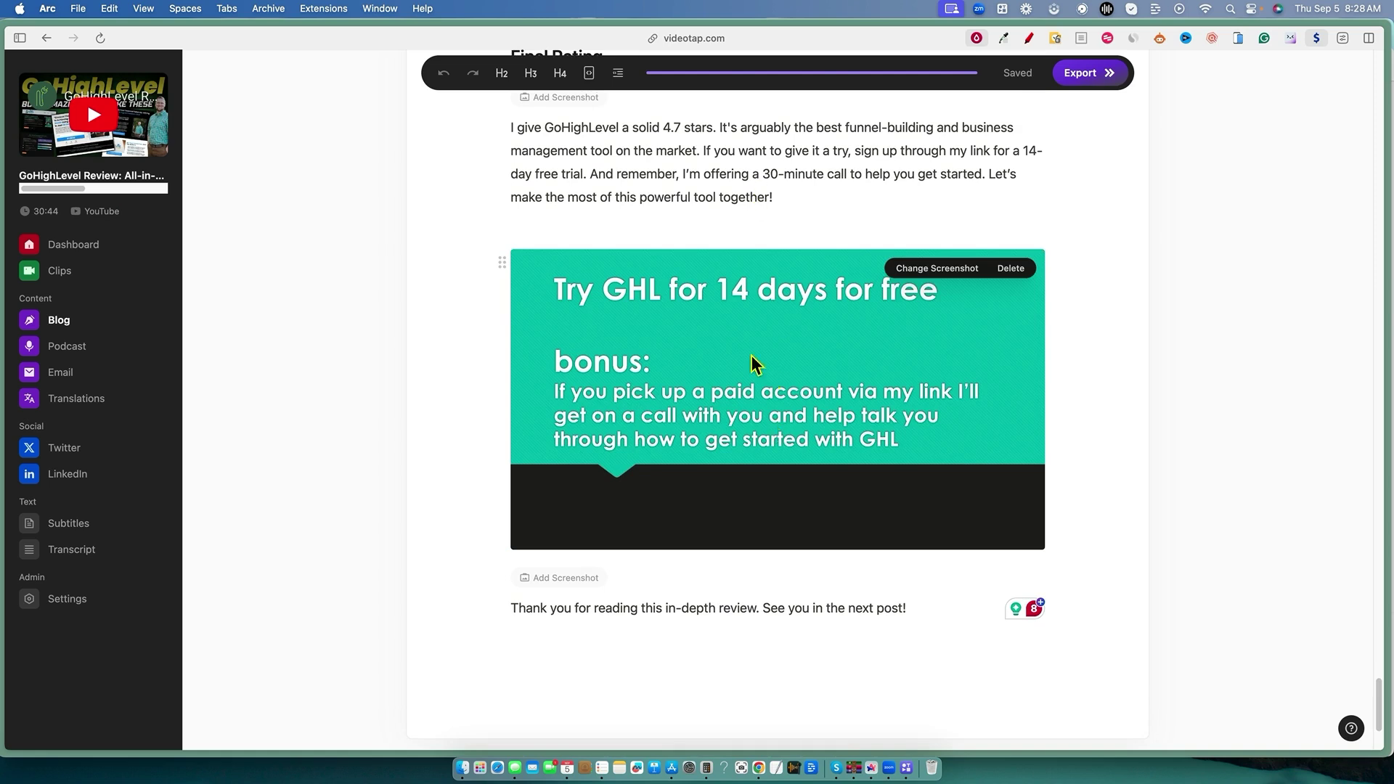
Look back over the blog post's screenshots up to its beginning and highlight the introduction and first heading while reading
left_click(762, 224)
scroll(762, 506, "up", 3)
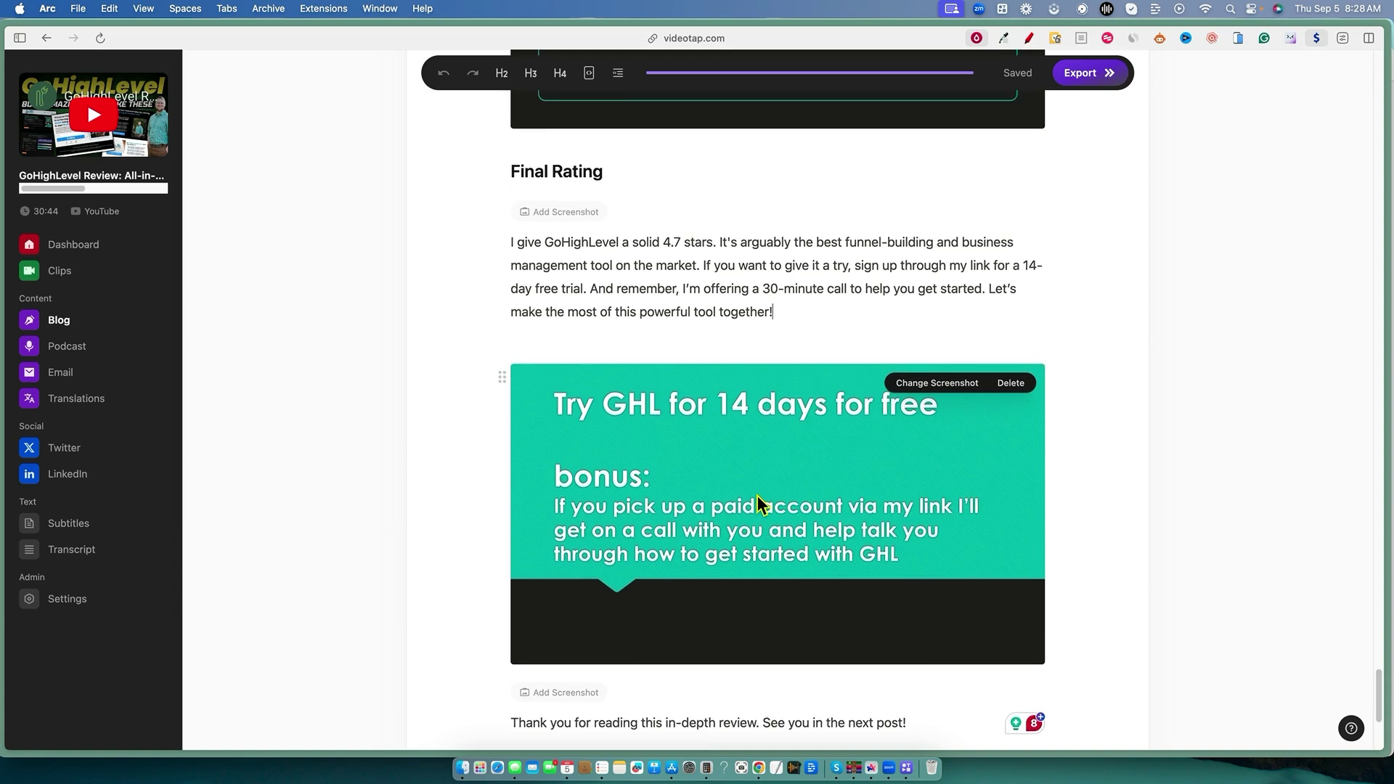
scroll(759, 499, "up", 15)
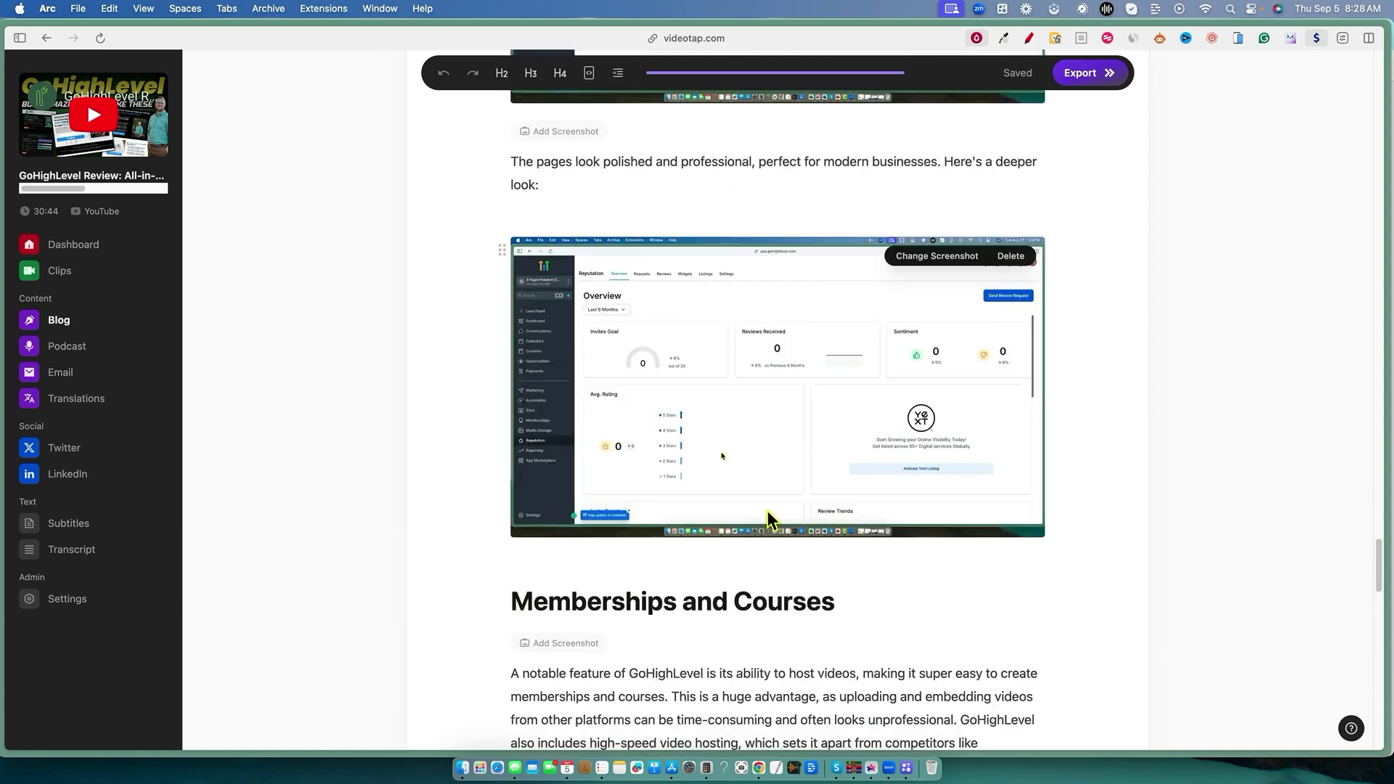
scroll(771, 520, "down", 8)
scroll(772, 521, "up", 13)
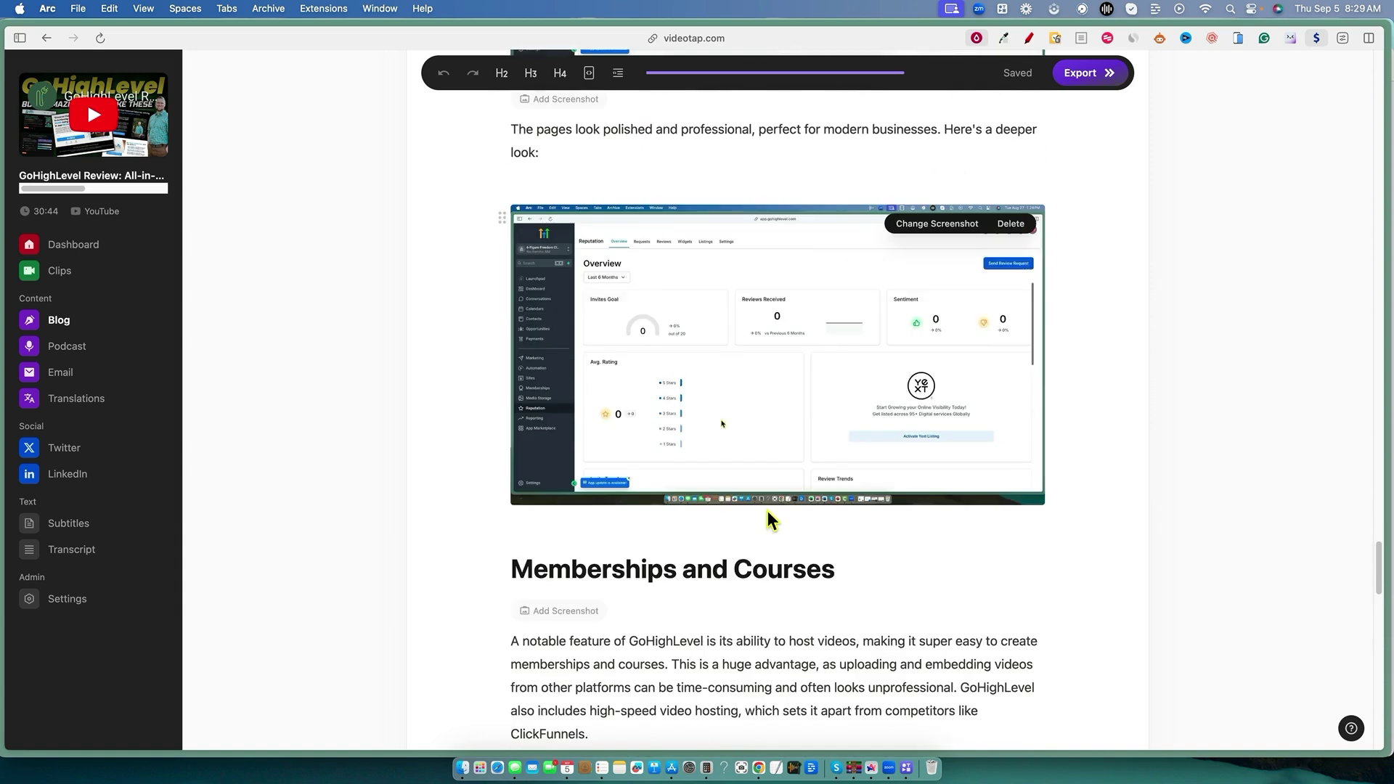
scroll(771, 520, "up", 15)
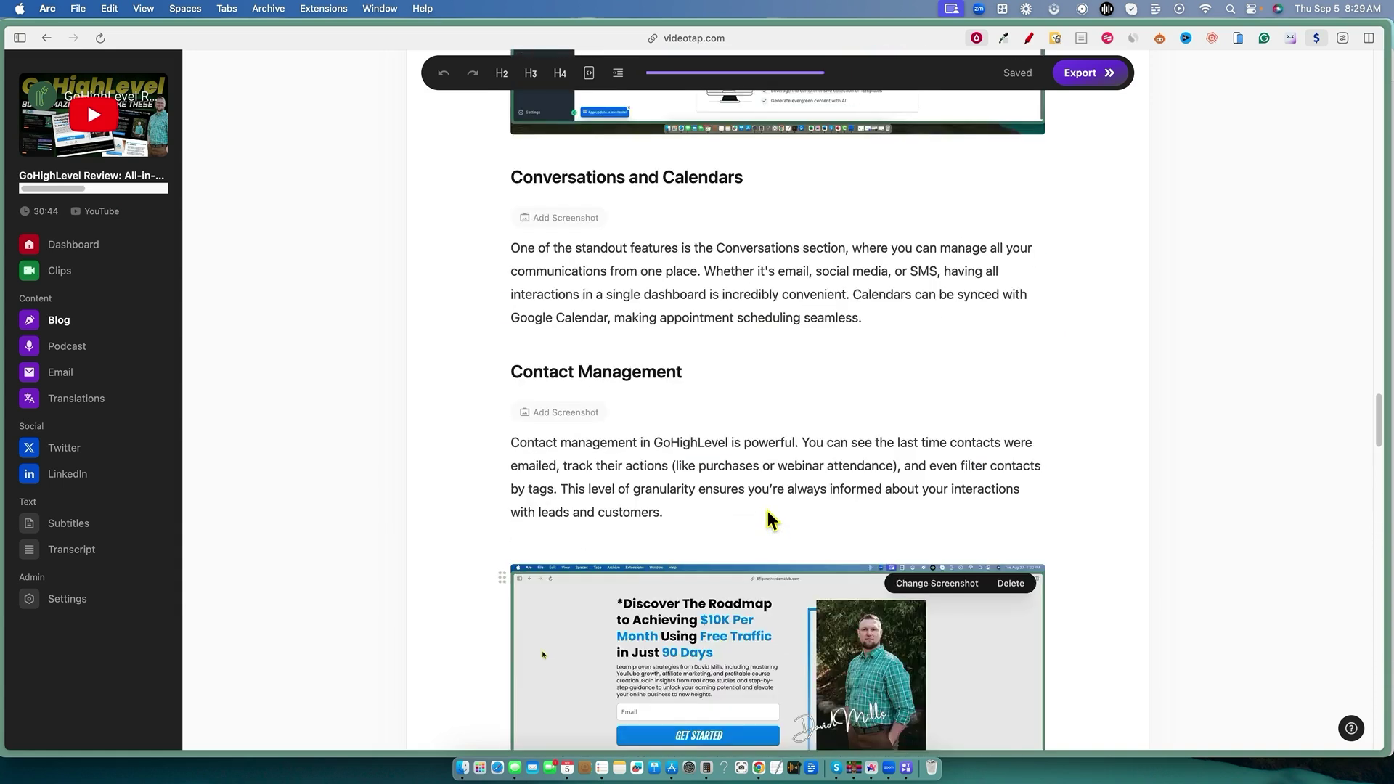
scroll(771, 520, "up", 15)
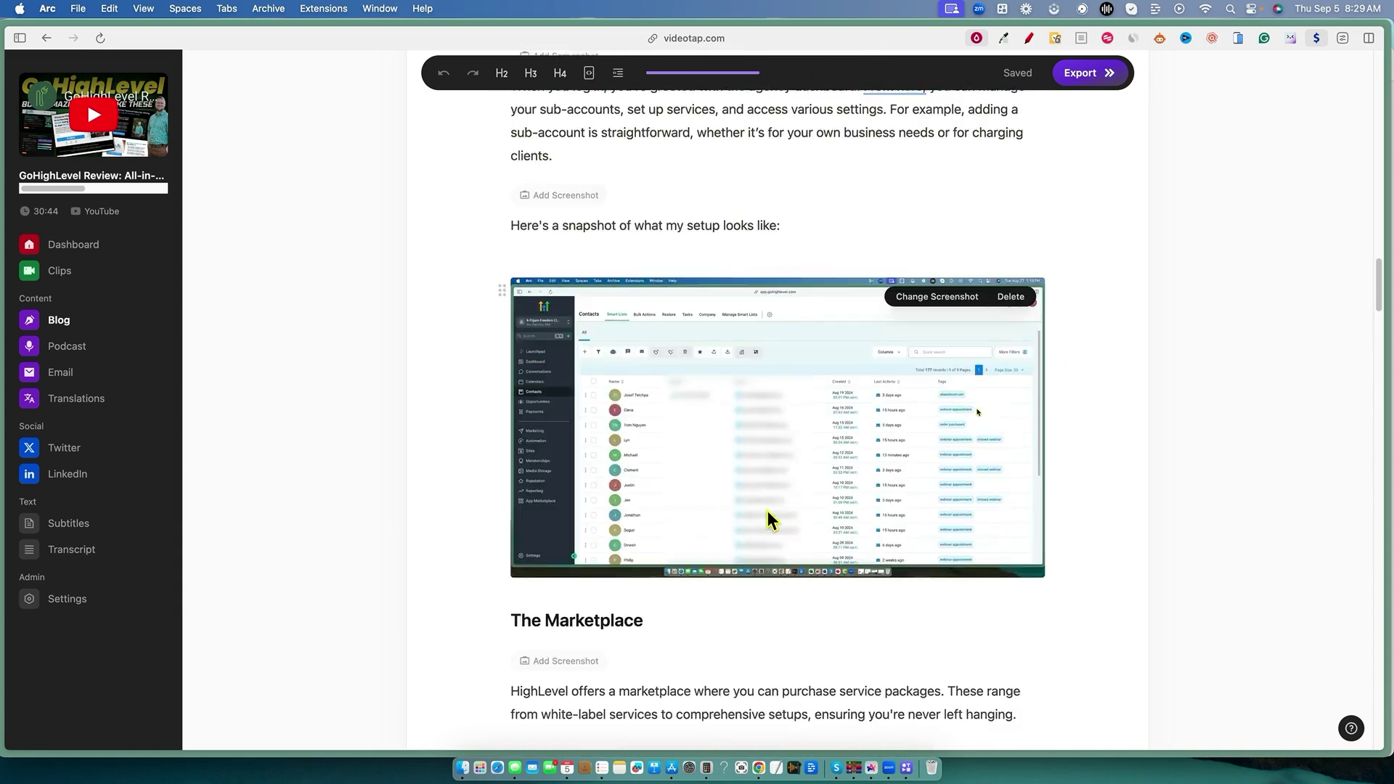
scroll(770, 519, "up", 15)
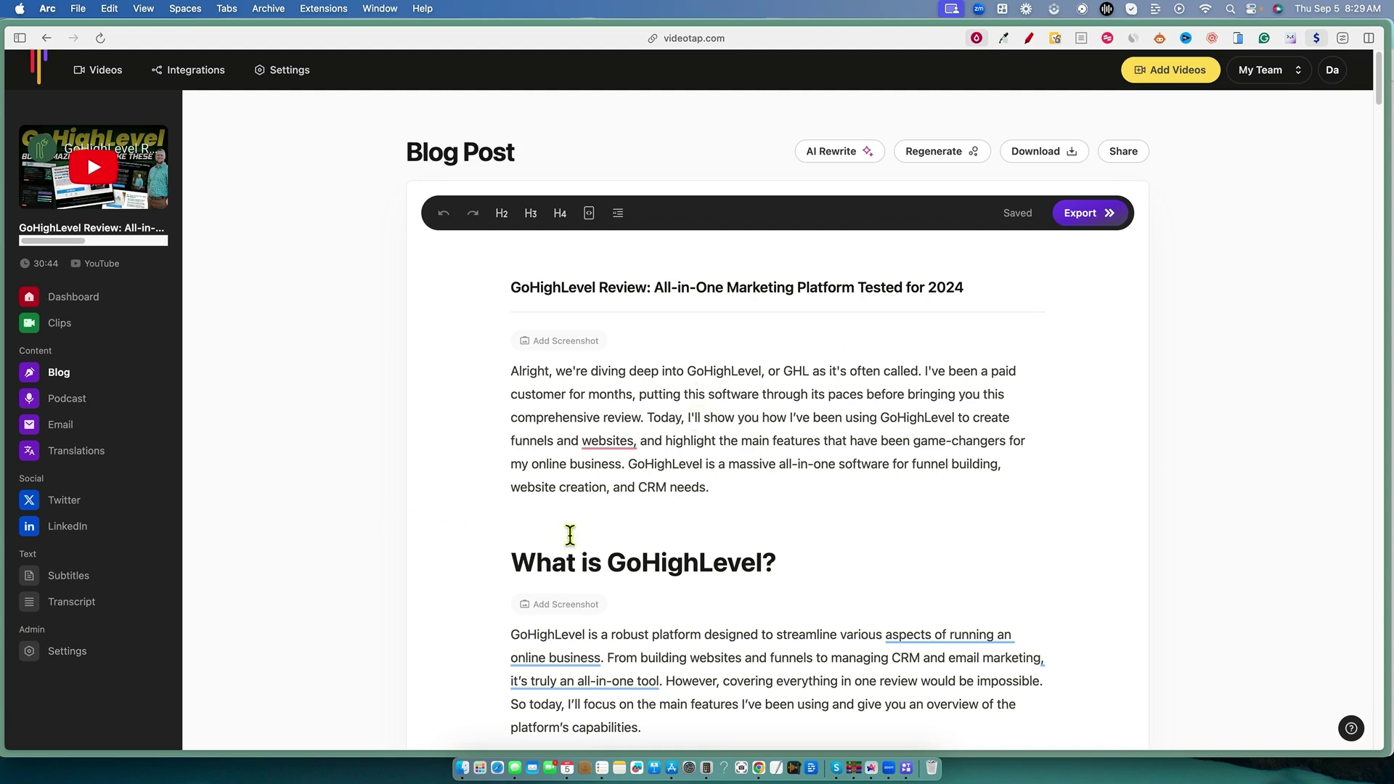
left_click_drag(646, 396, 754, 616)
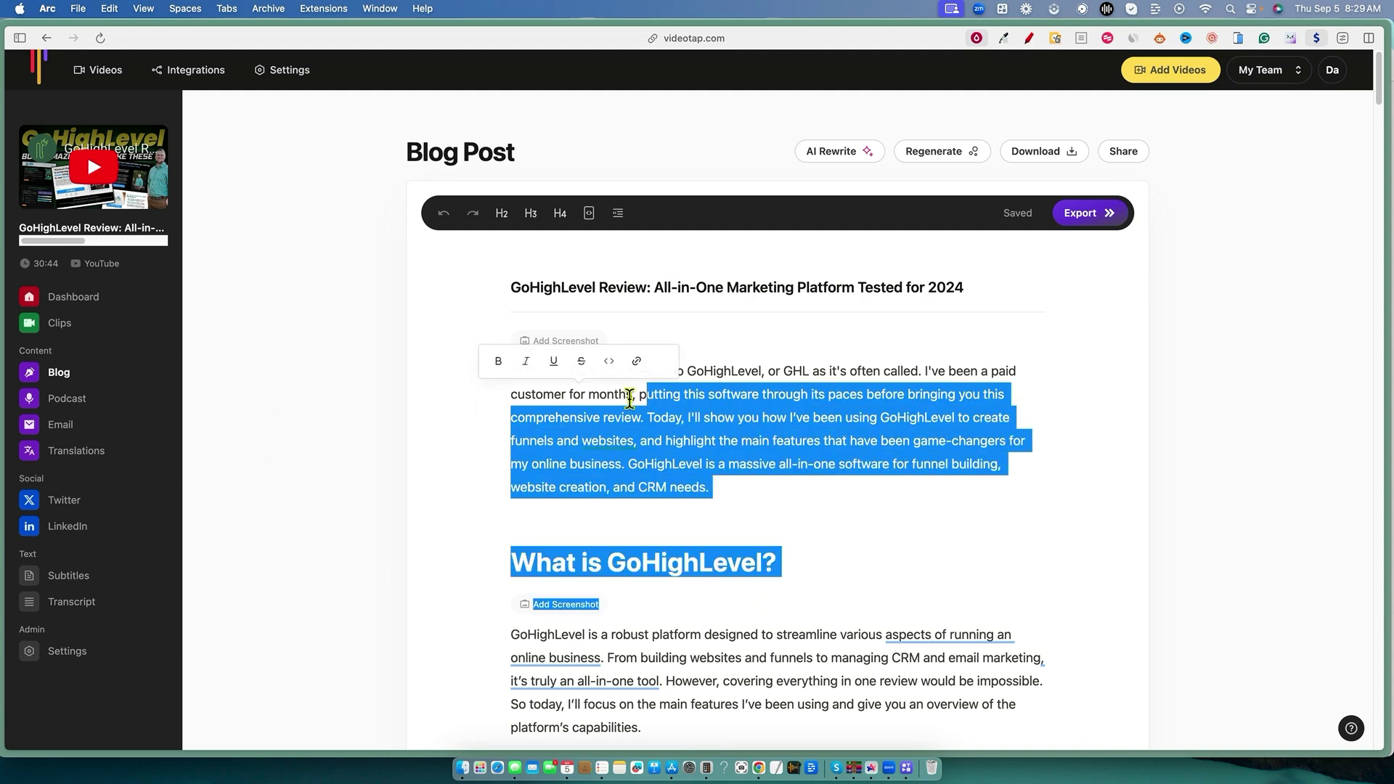
left_click(718, 444)
Open the video's generated clips and look over the list with its titles, scores and explanations
left_click(61, 324)
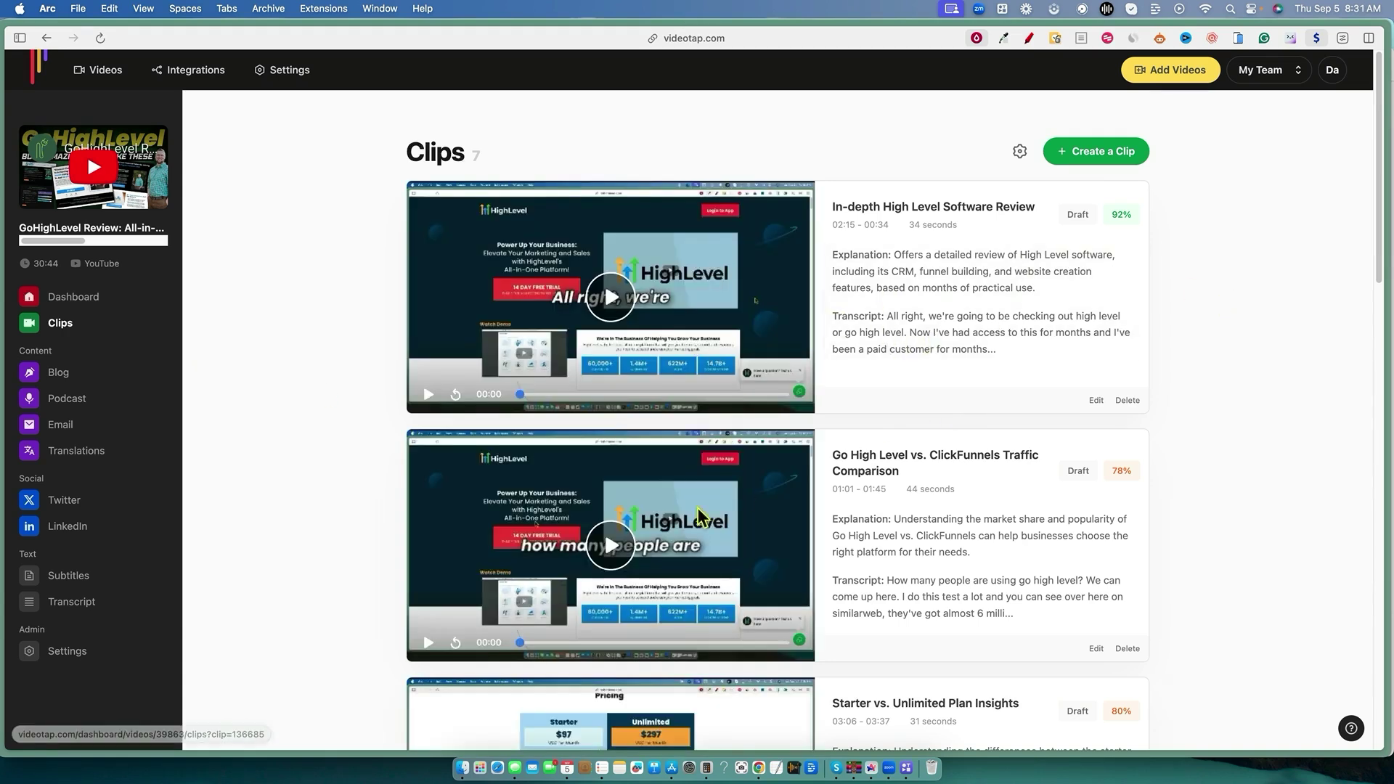
scroll(835, 508, "down", 5)
scroll(793, 582, "up", 5)
Open the settings from the Clips page and look over the preferred language choices and the remaining sections
left_click(1021, 152)
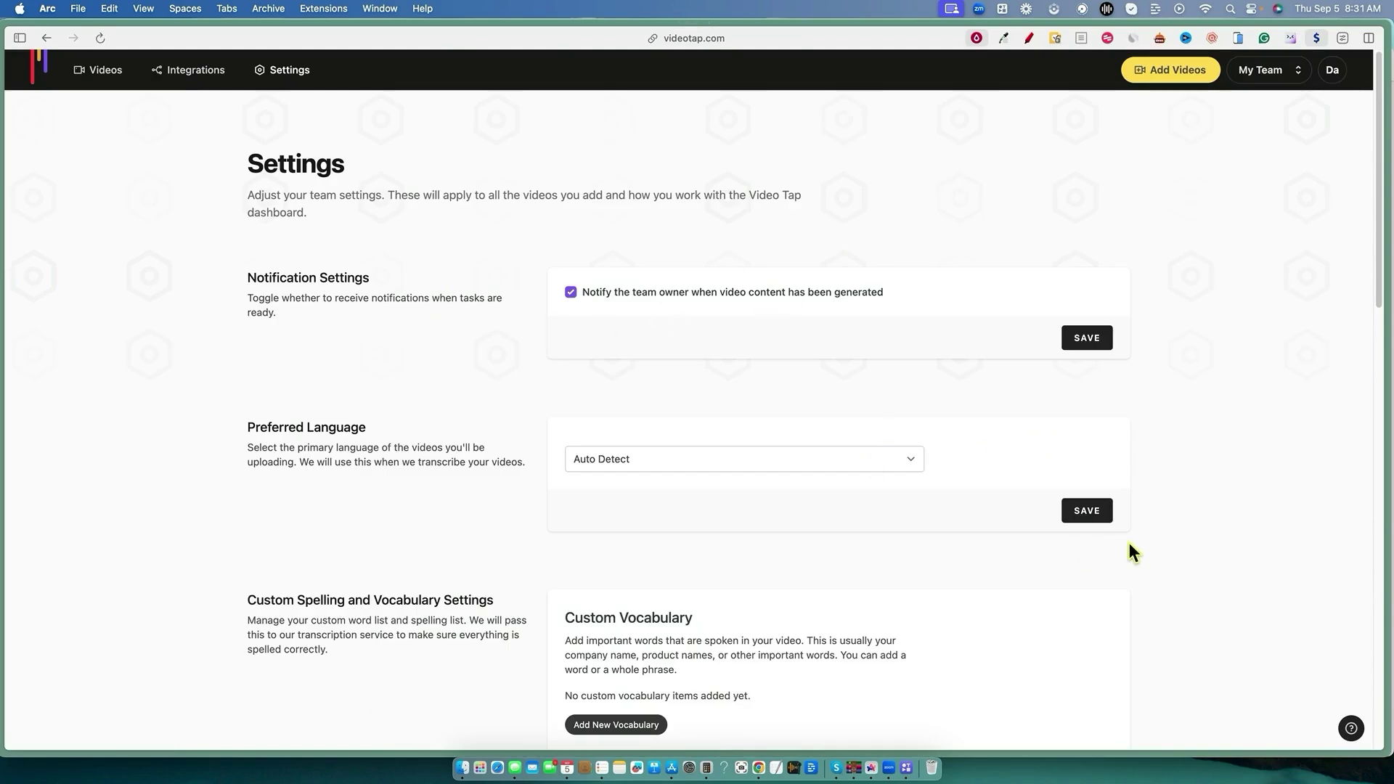
left_click(783, 460)
scroll(768, 464, "down", 10)
scroll(768, 464, "up", 10)
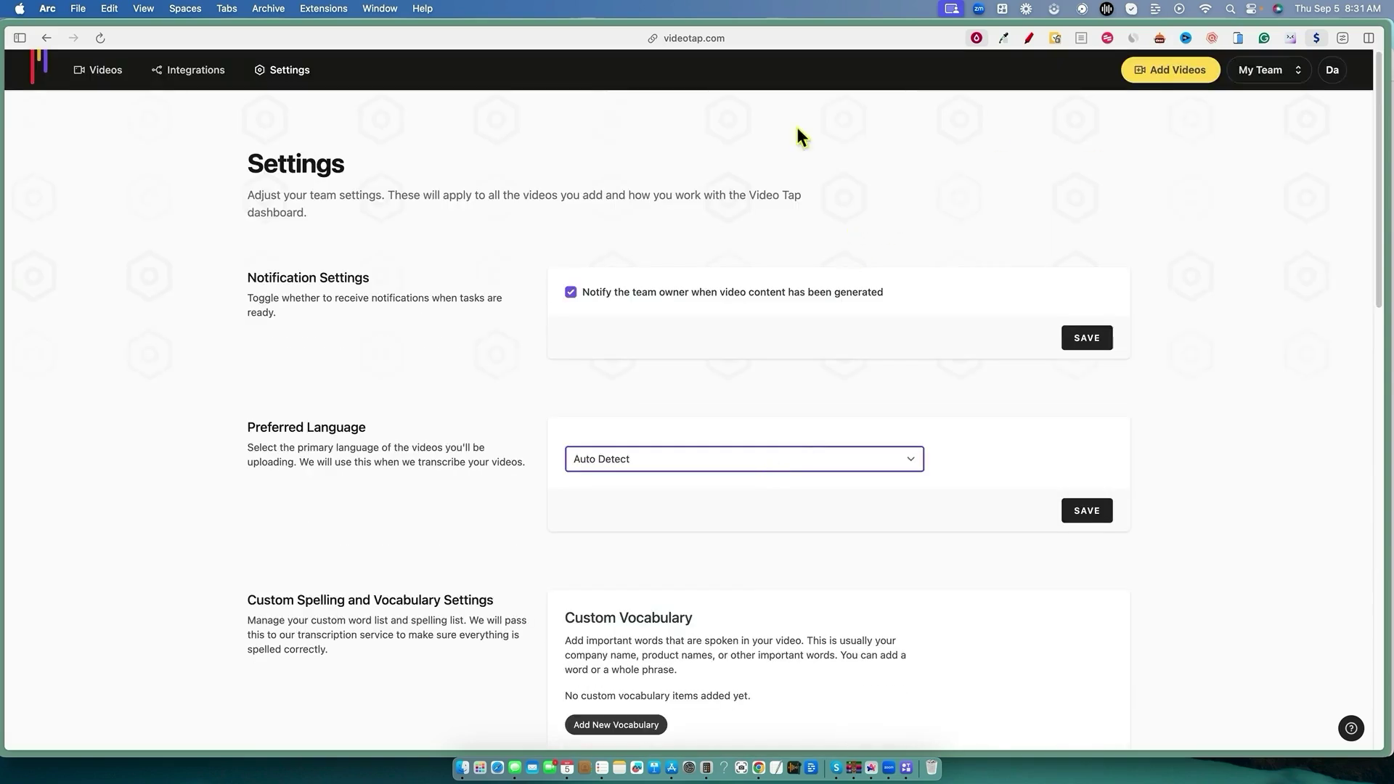
Reopen the team settings, turn off the team owner notification for generated video content, and look over the vocabulary and spelling section
left_click(258, 72)
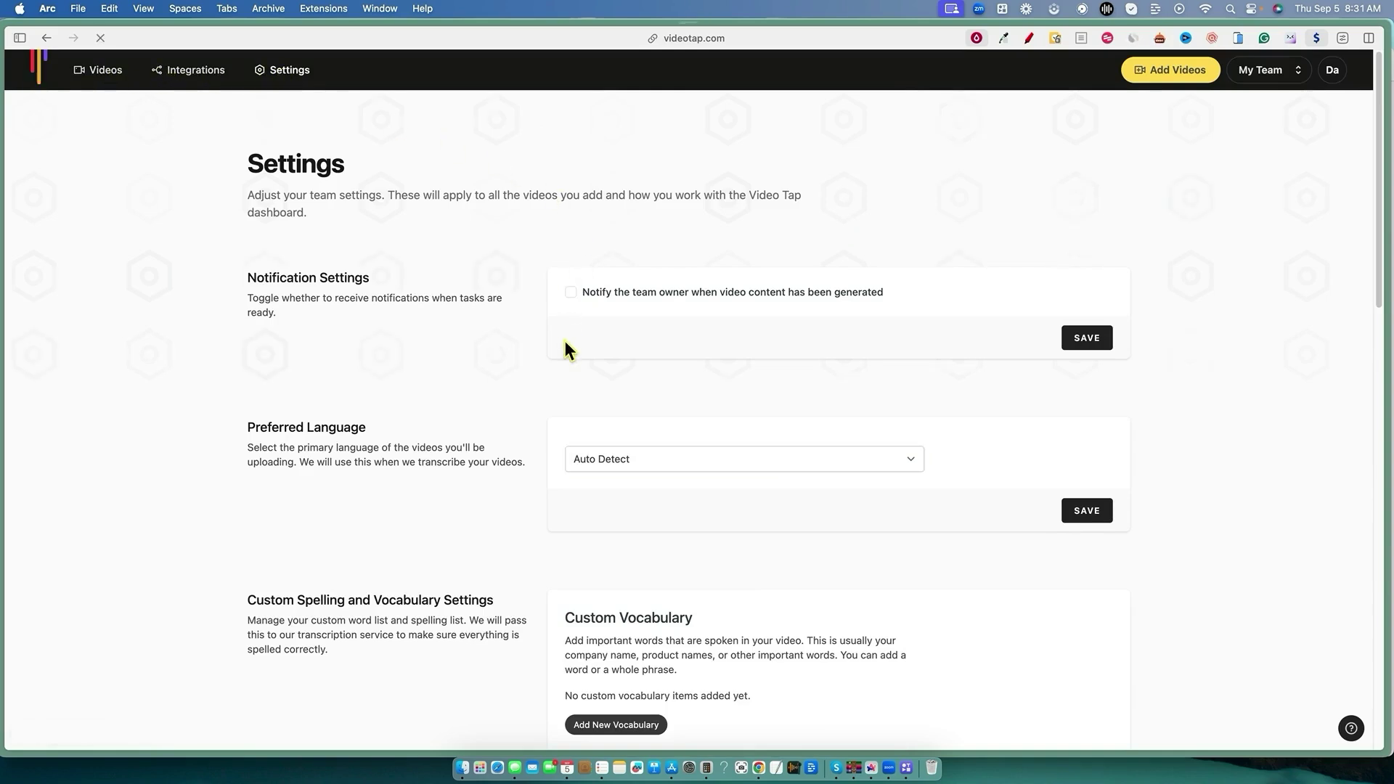
scroll(625, 594, "down", 2)
scroll(625, 595, "up", 2)
scroll(603, 578, "down", 5)
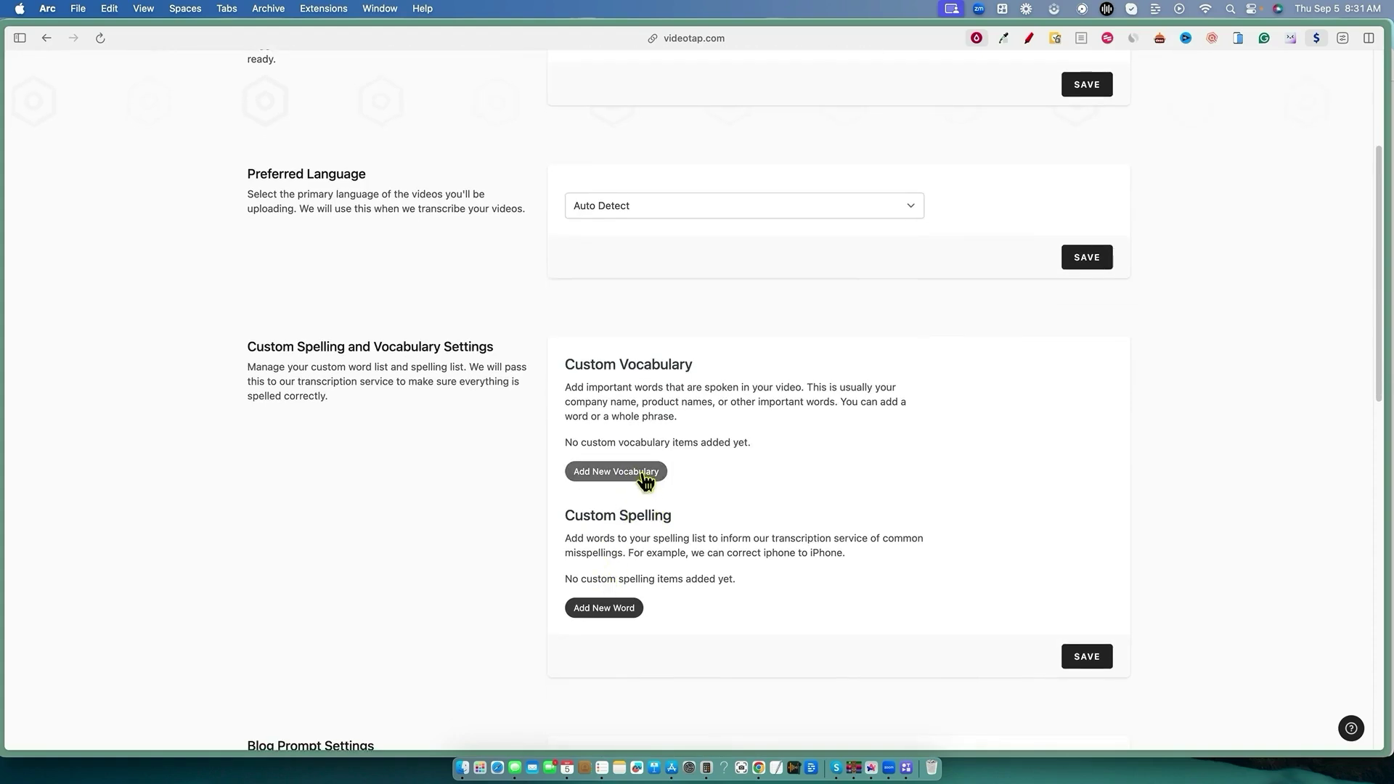
Add a blank custom spelling entry and a blank custom vocabulary entry, and return to the beginning of the settings
left_click(602, 608)
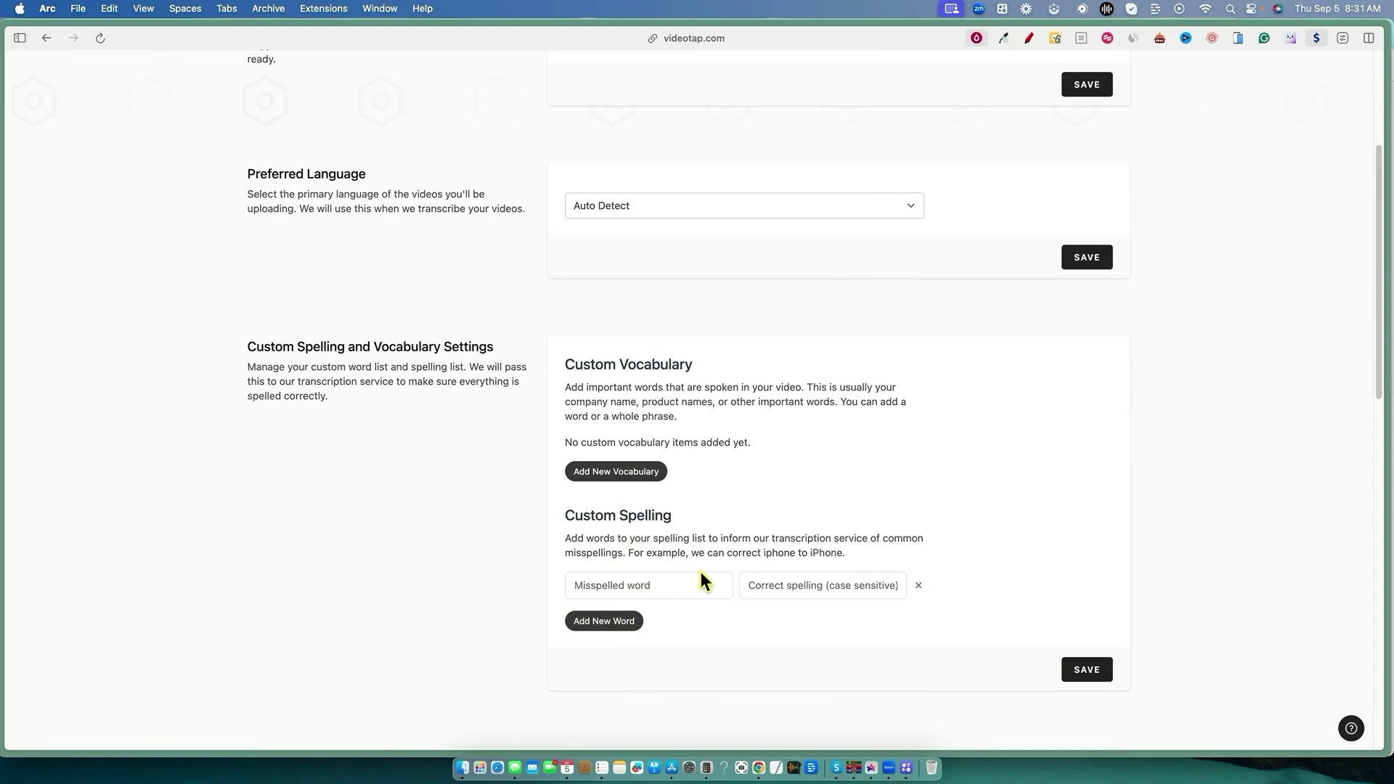
left_click(610, 585)
left_click(651, 478)
left_click(641, 448)
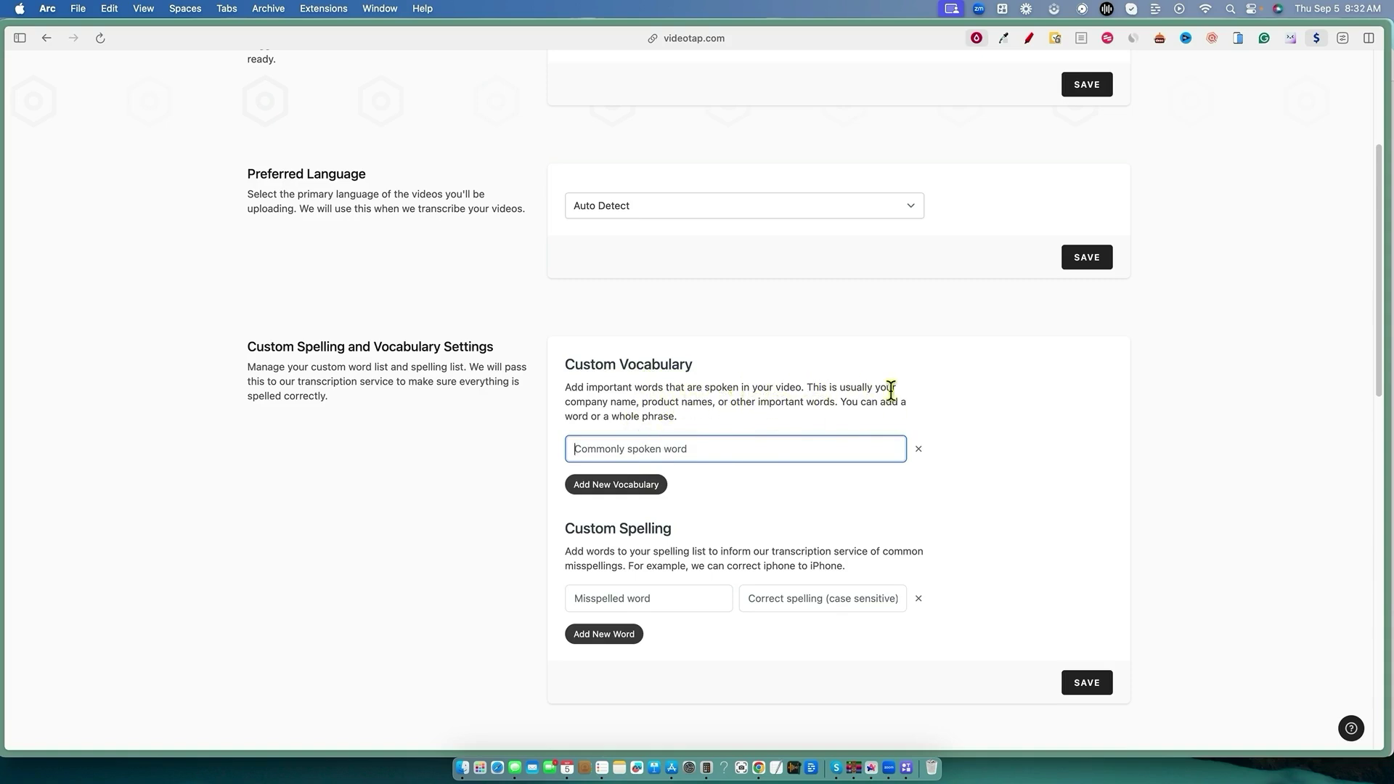
scroll(623, 454, "up", 5)
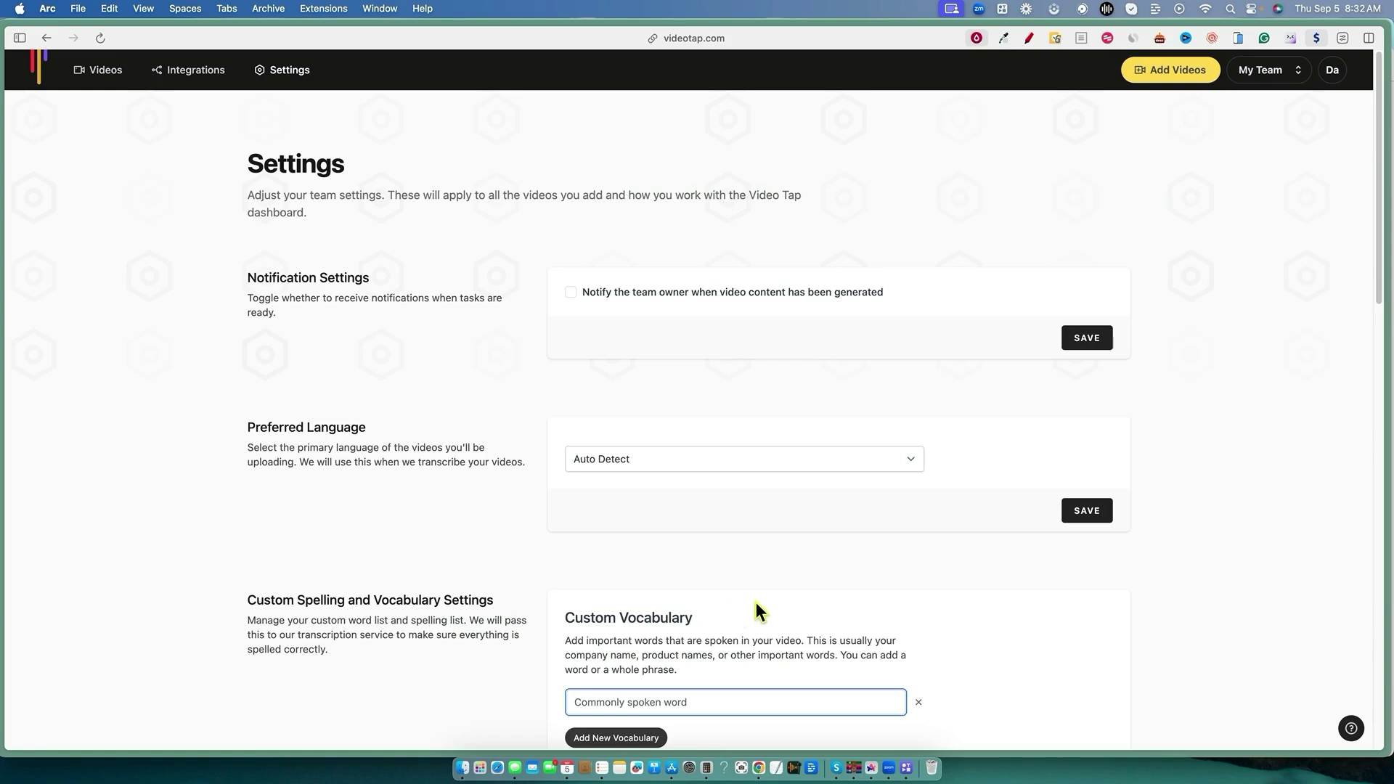